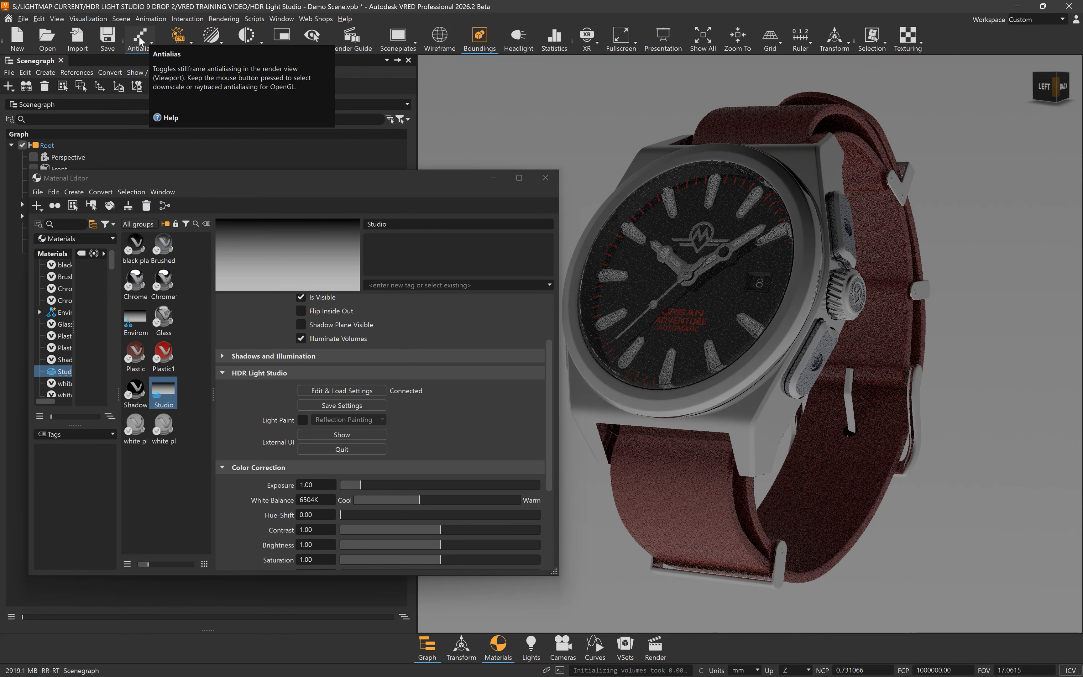
Turn on antialiasing for the viewport and switch the raytracing mode to GPU Raytracing
left_click(140, 41)
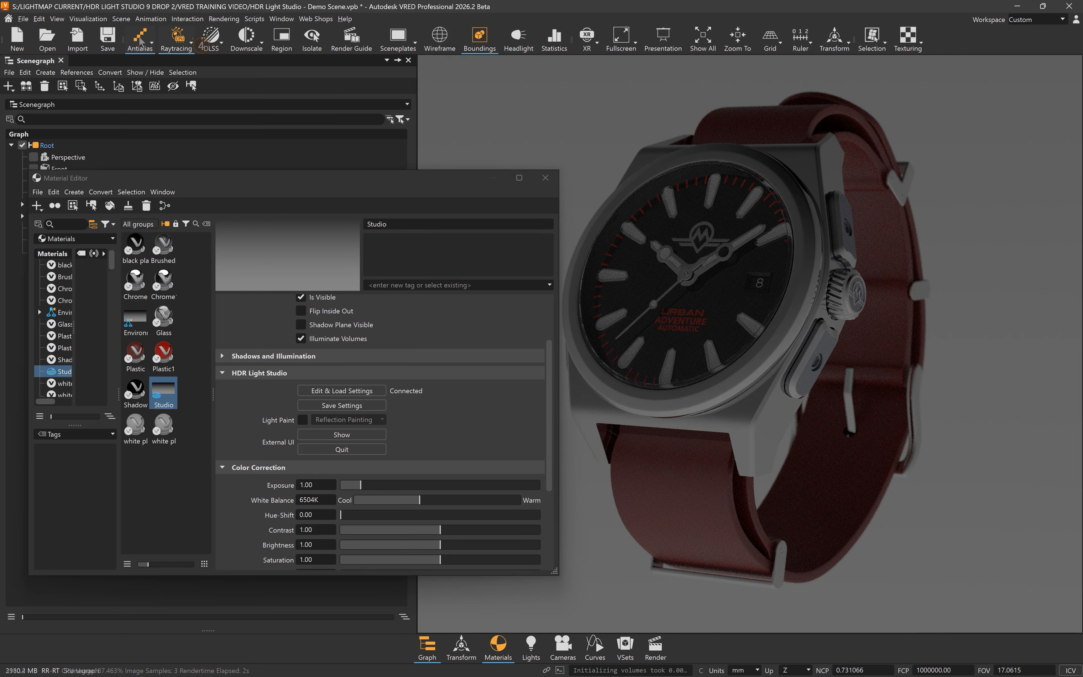
left_click(191, 42)
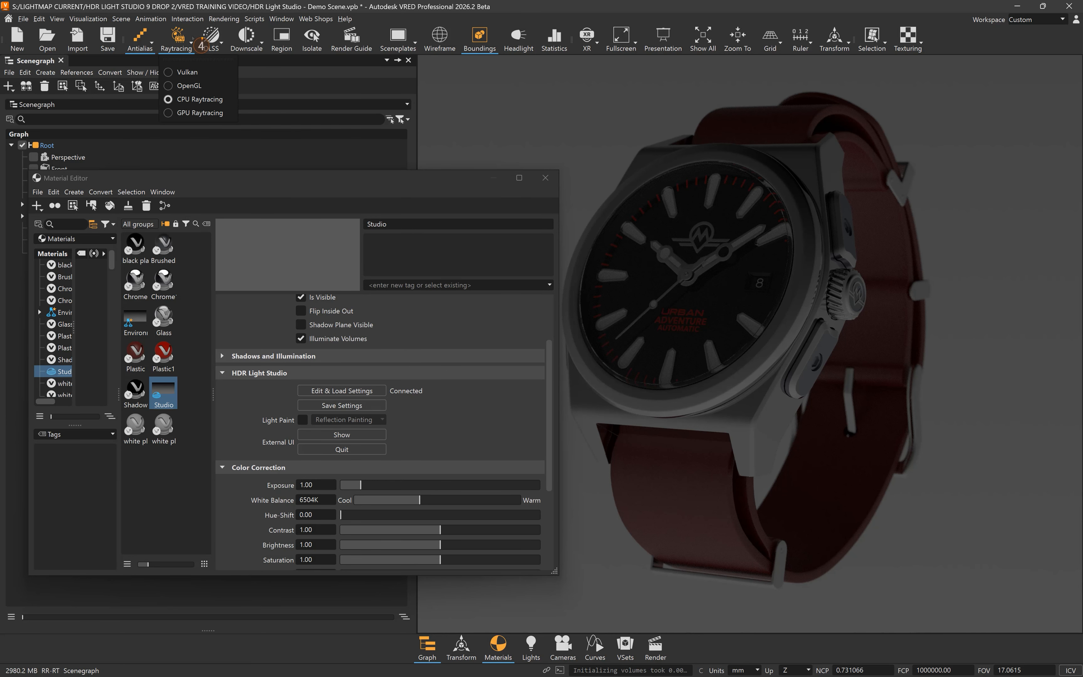
left_click(190, 115)
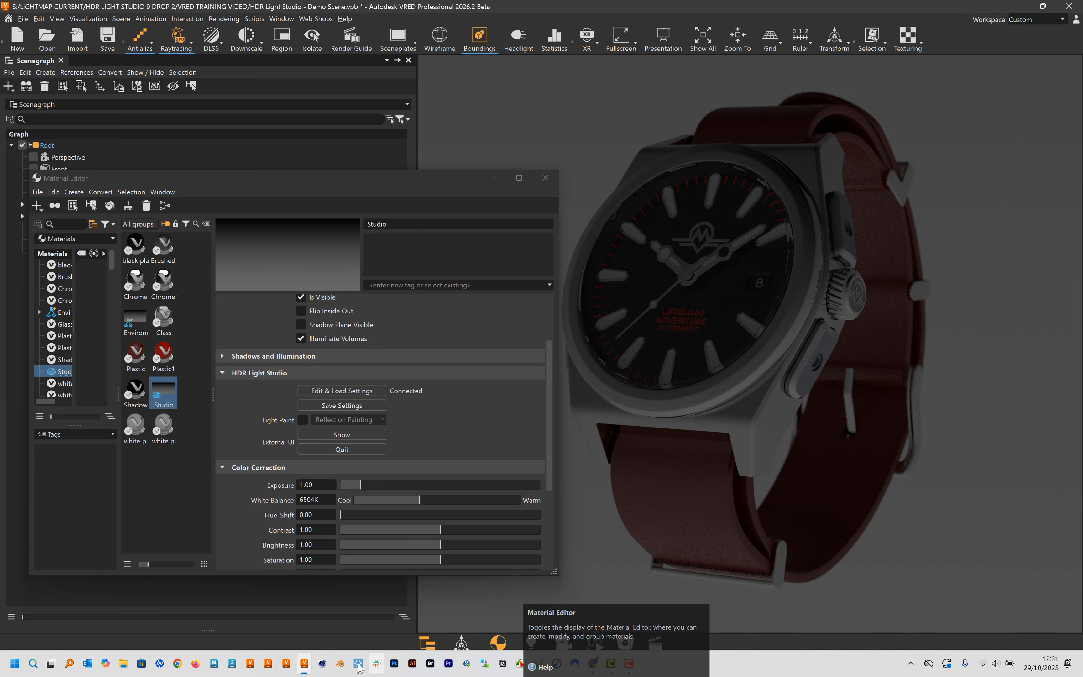
Switch to HDR Light Studio and maximize its window
left_click(358, 664)
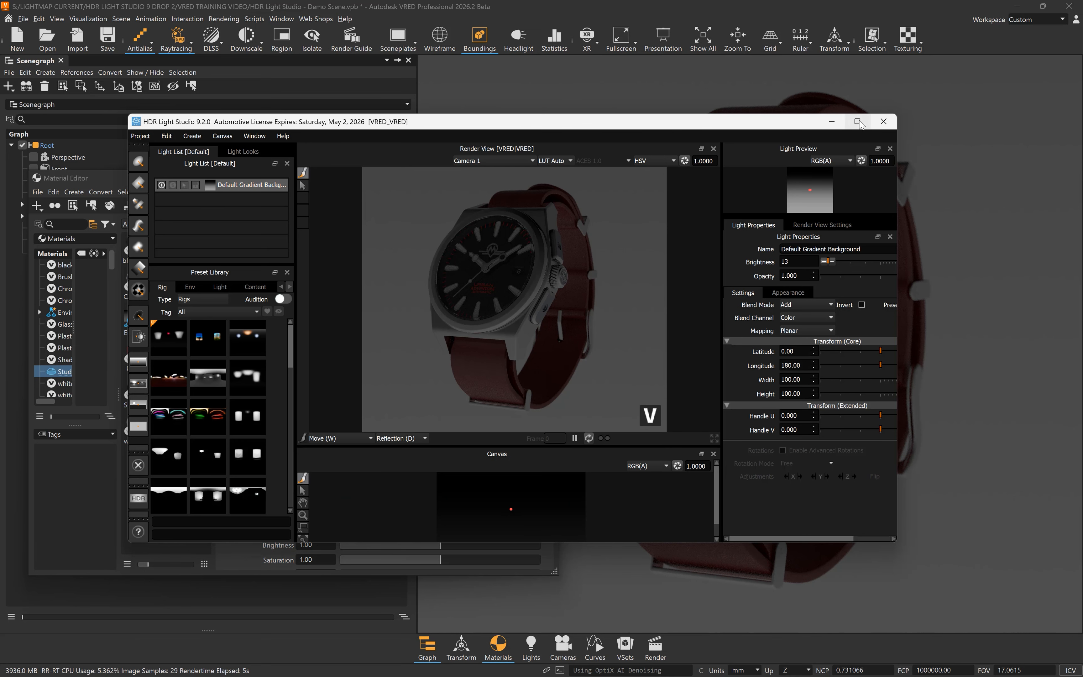
left_click(858, 121)
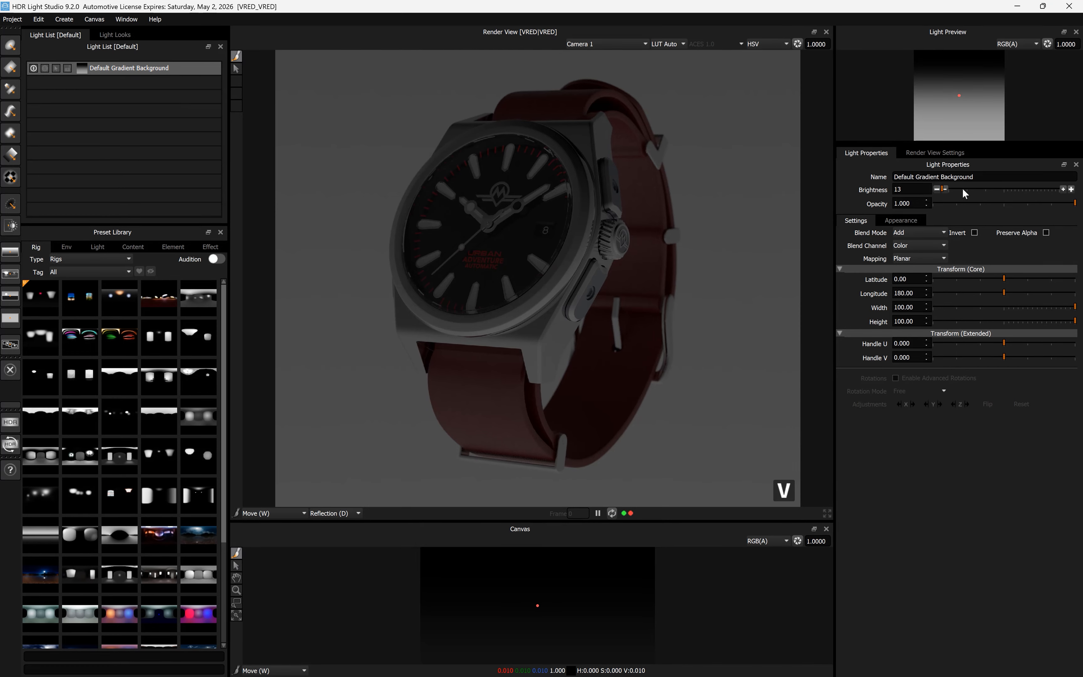
Try several brightness levels for the Default Gradient Background light, ending at 19
left_click(963, 189)
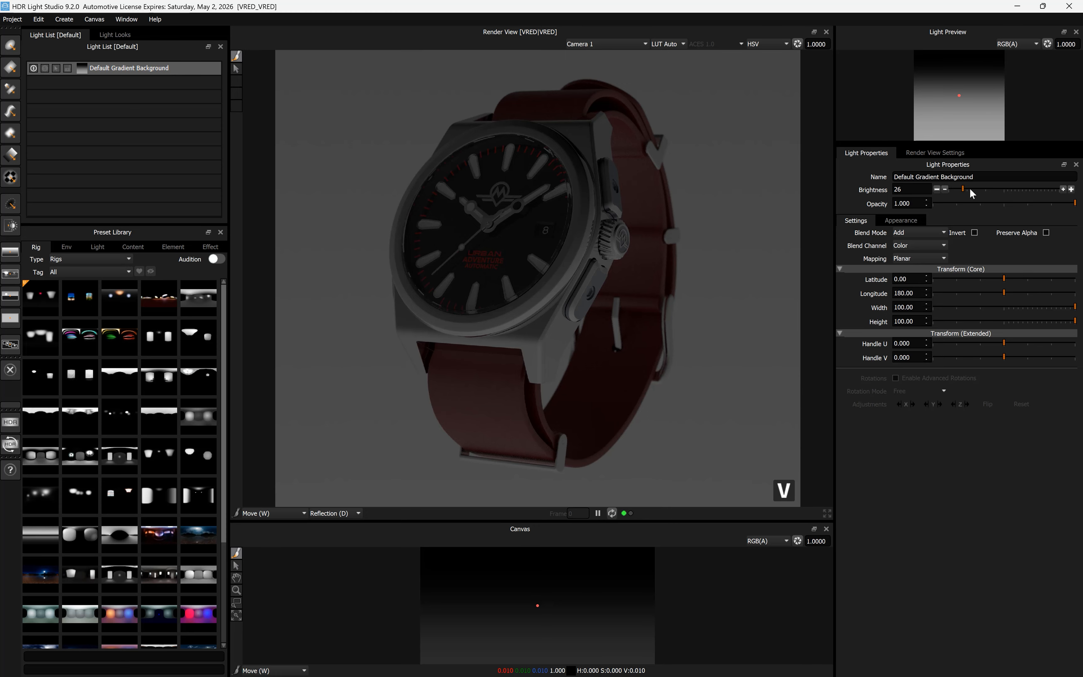
left_click(969, 189)
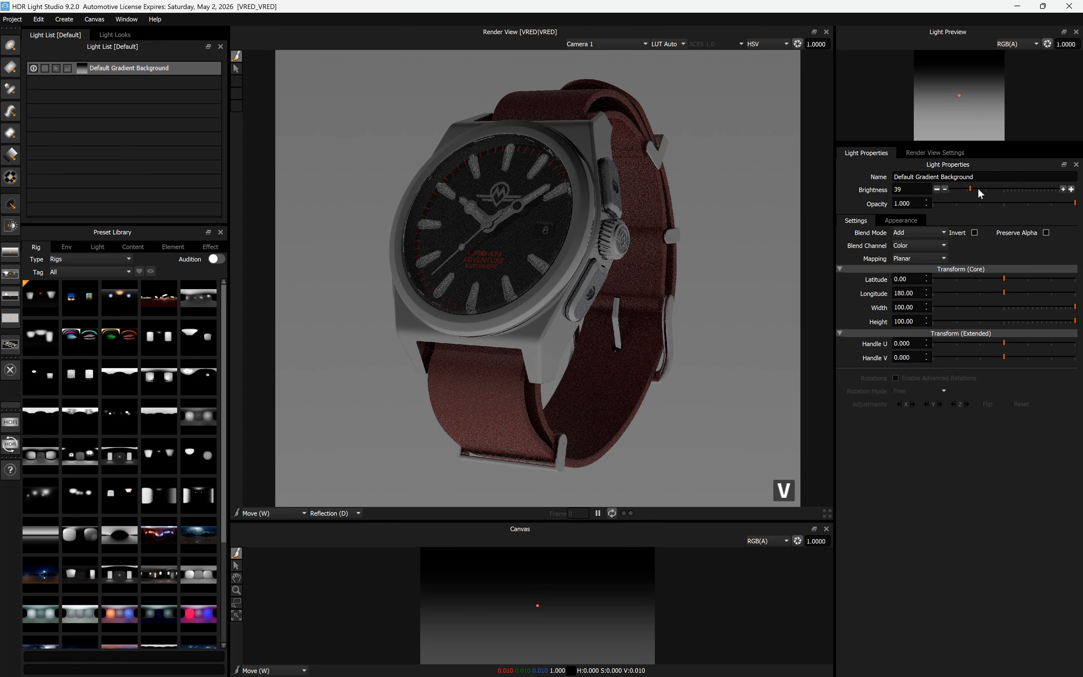
left_click(979, 189)
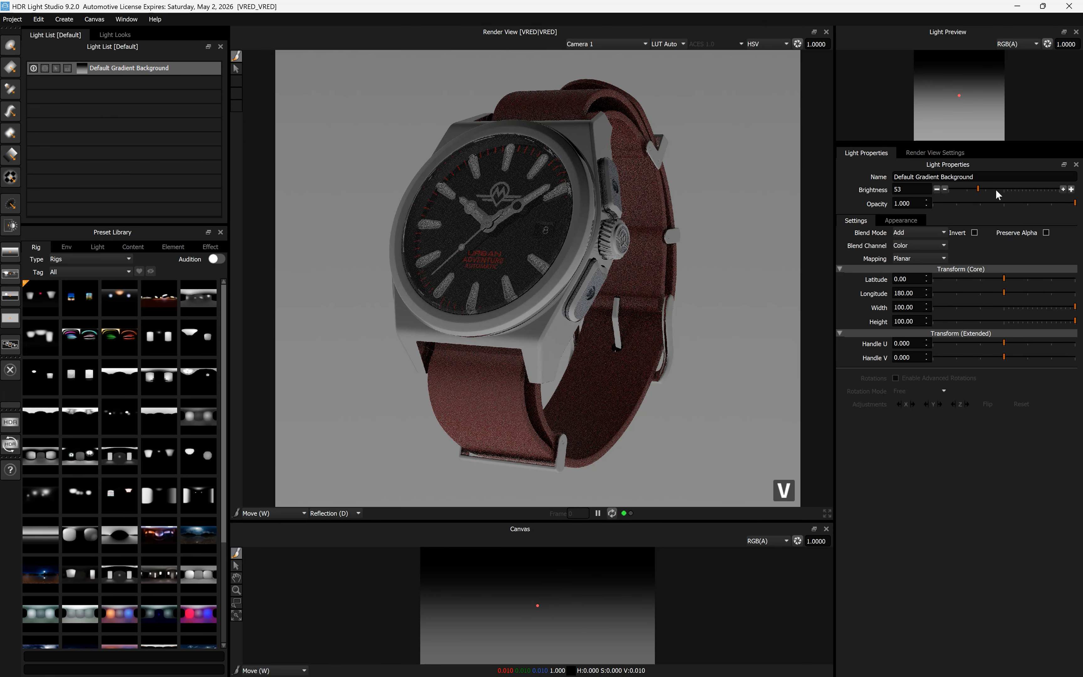
left_click(997, 189)
left_click(960, 189)
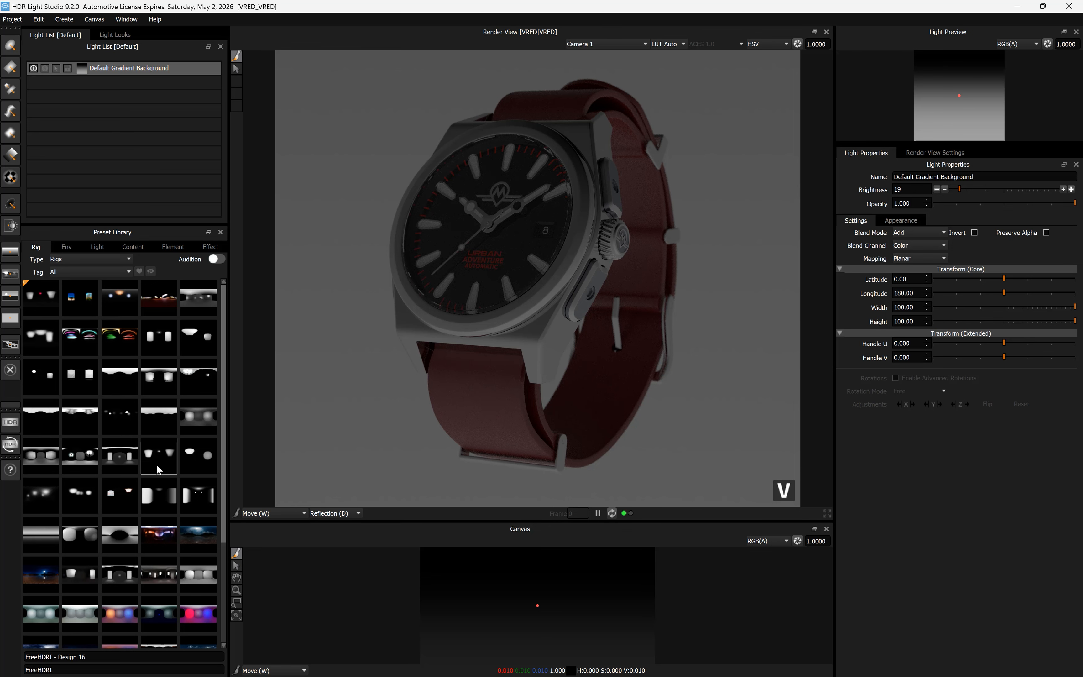
Add the FreeHDRI - Design 15 rig to the scene, and replace its lights with the Fast Blur Tunnel rig
mouse_move(128, 458)
left_mouse_down()
mouse_move(221, 349)
mouse_move(483, 261)
left_mouse_up()
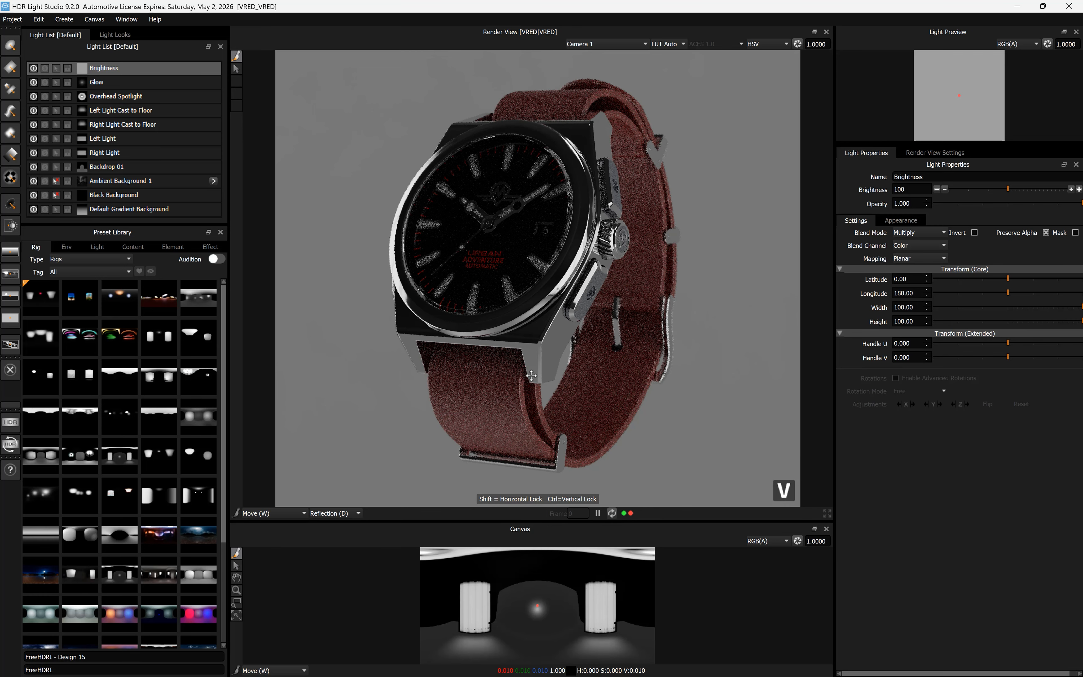
scroll(154, 430, "down", 2)
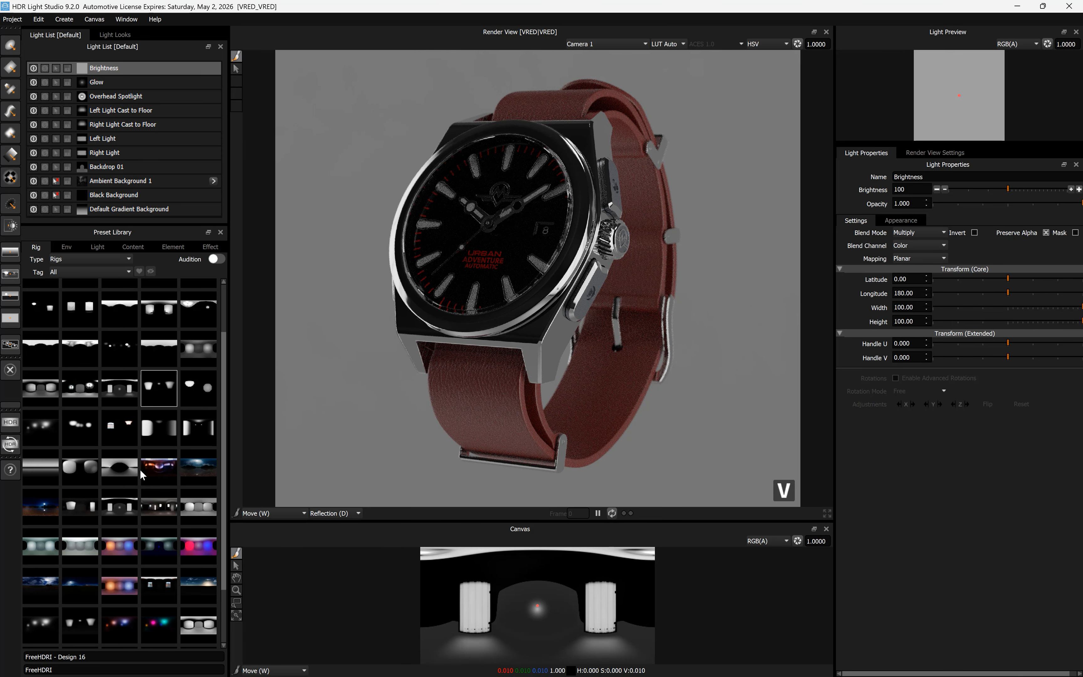
right_click(154, 432)
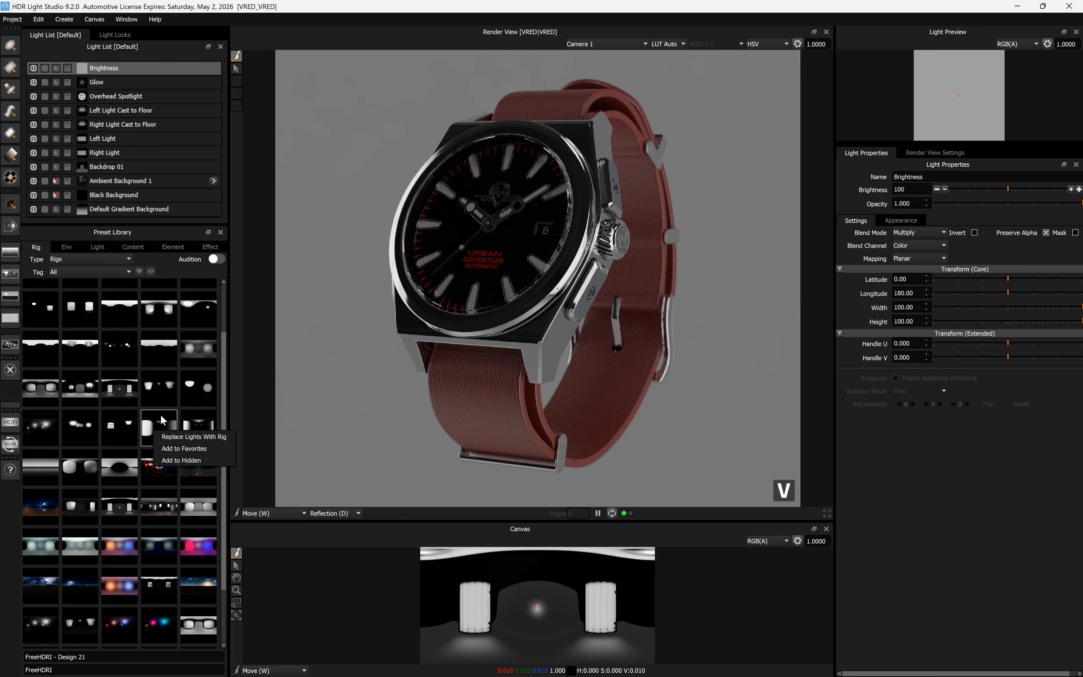
right_click(204, 510)
left_click(225, 514)
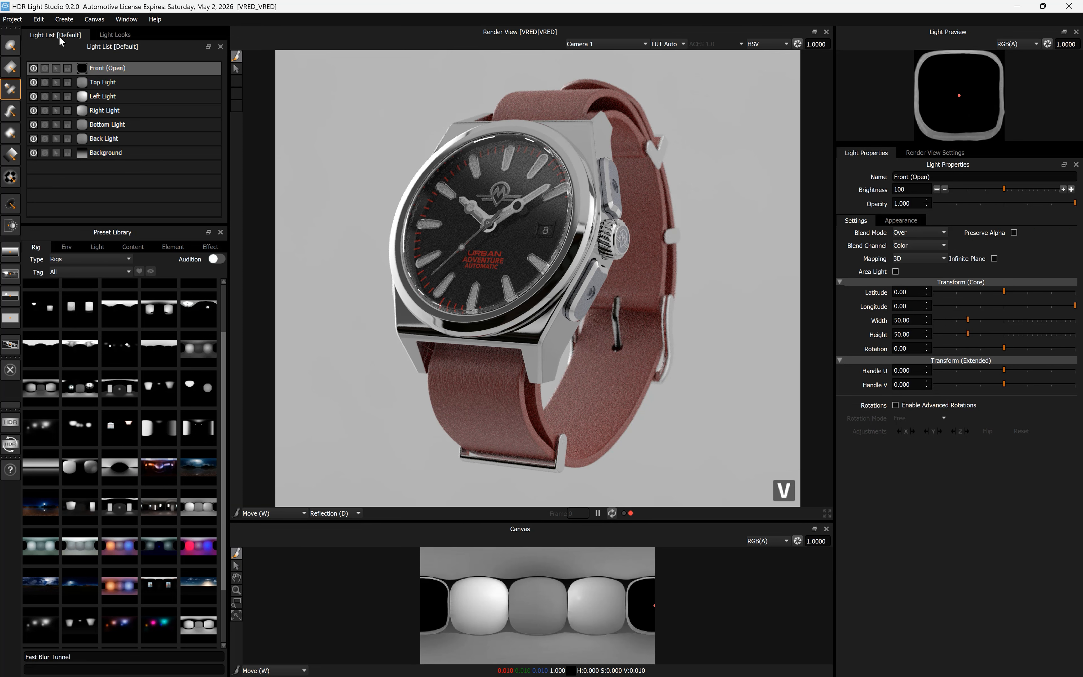
Delete all lights and apply the lythwood_room environment from the HDRIHAVEN_Int presets to the watch scene
left_click(39, 19)
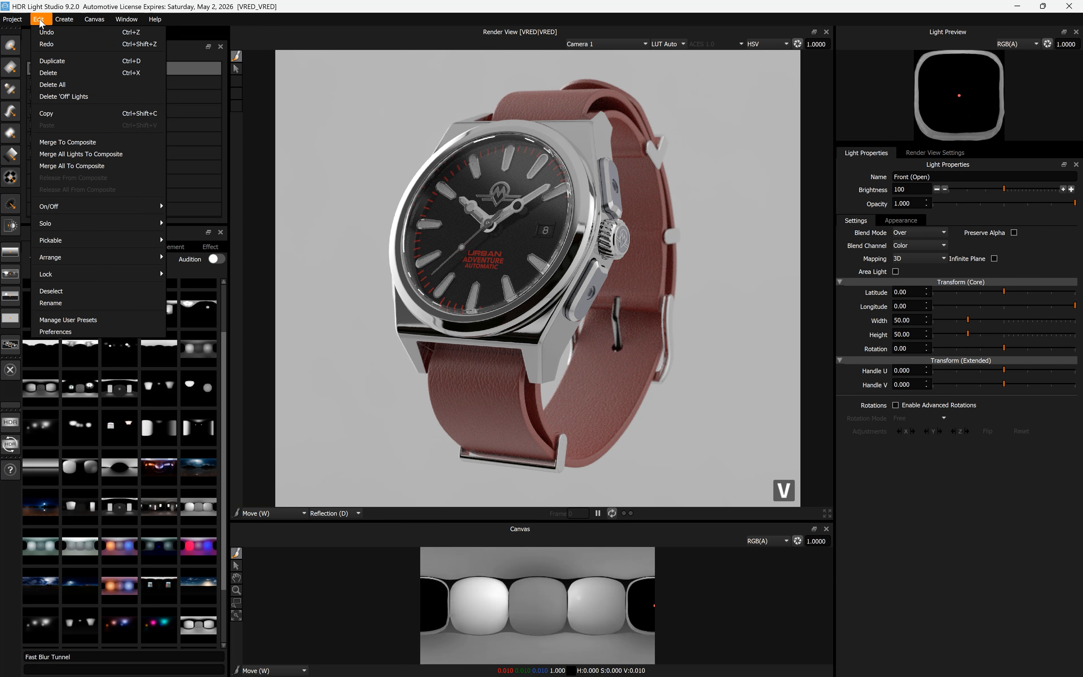
left_click(63, 83)
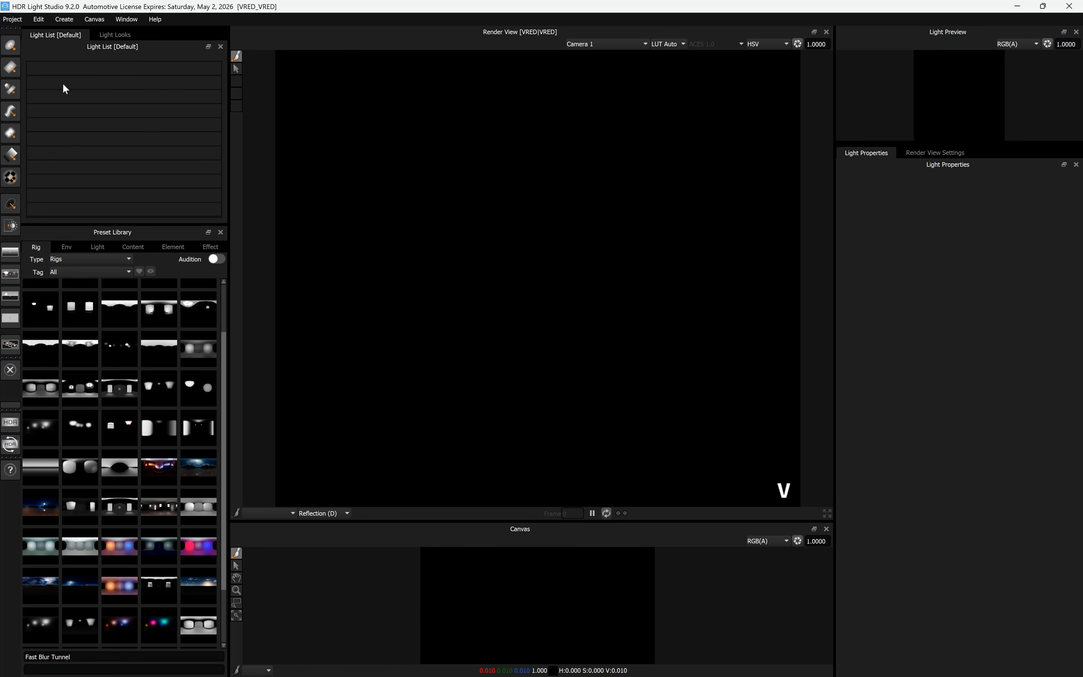
left_click(68, 248)
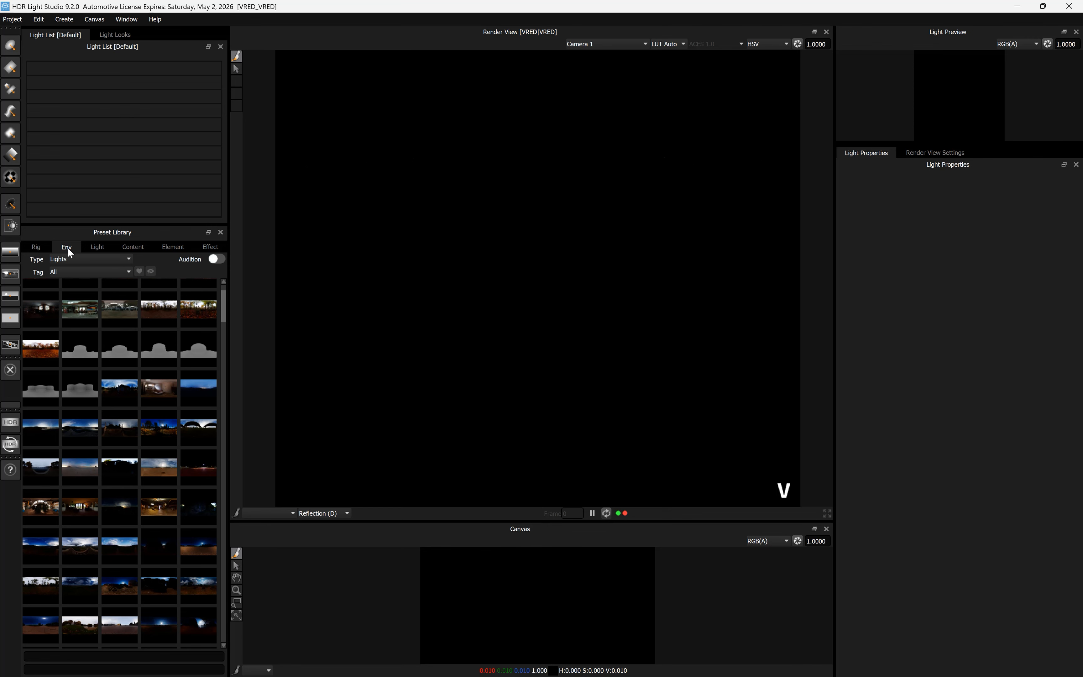
left_click(60, 272)
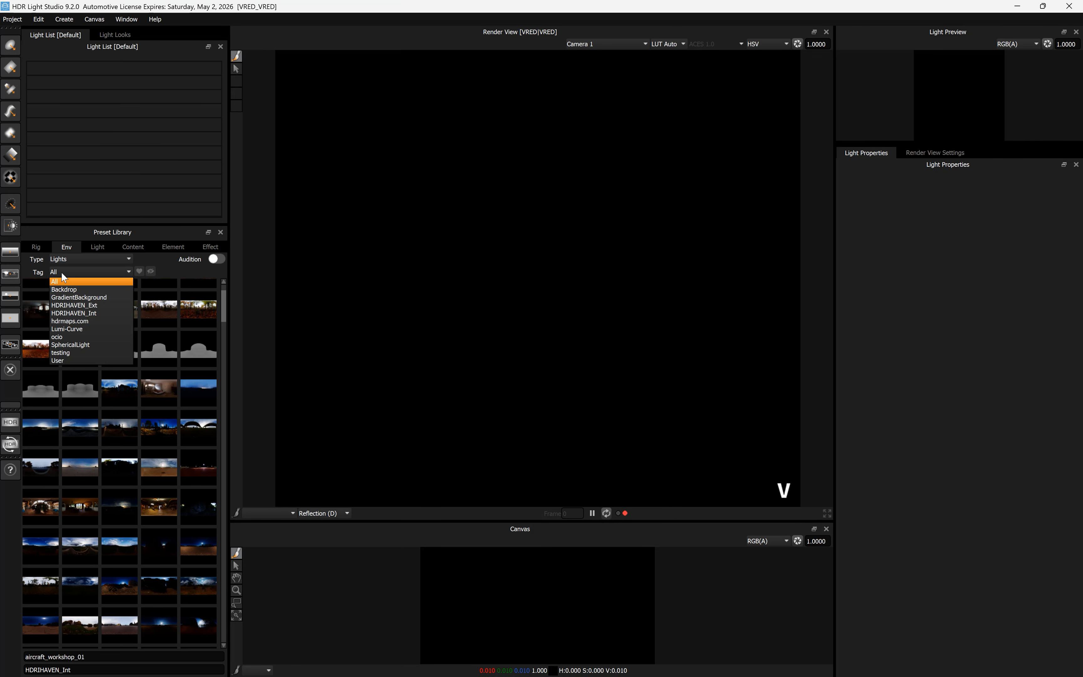
left_click(93, 312)
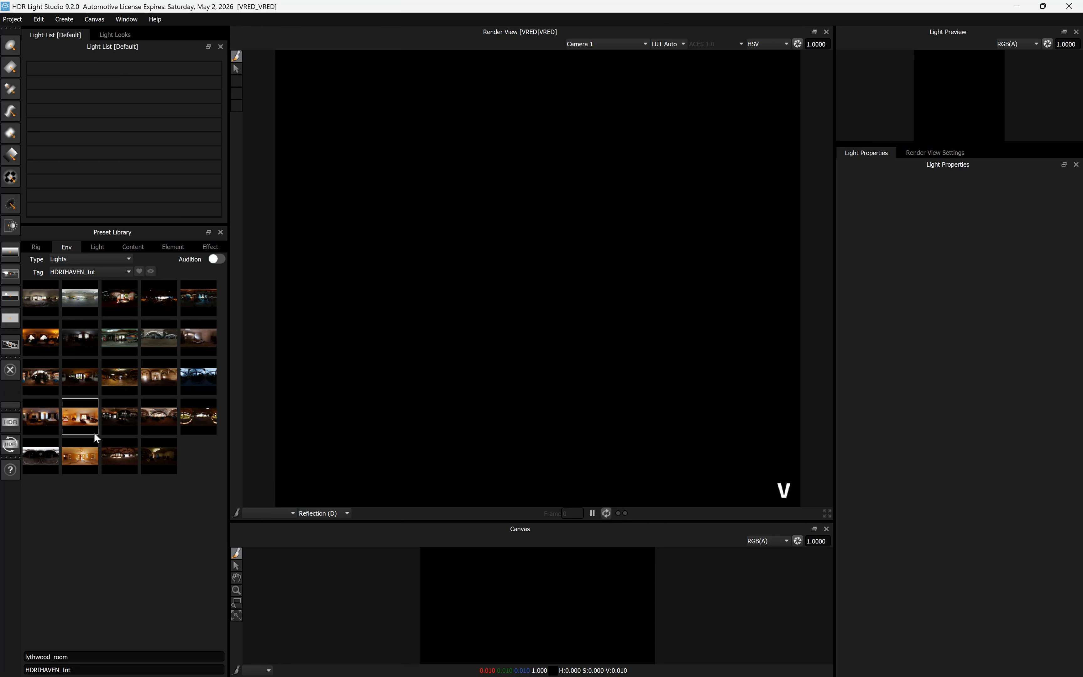
left_click_drag(83, 424, 502, 272)
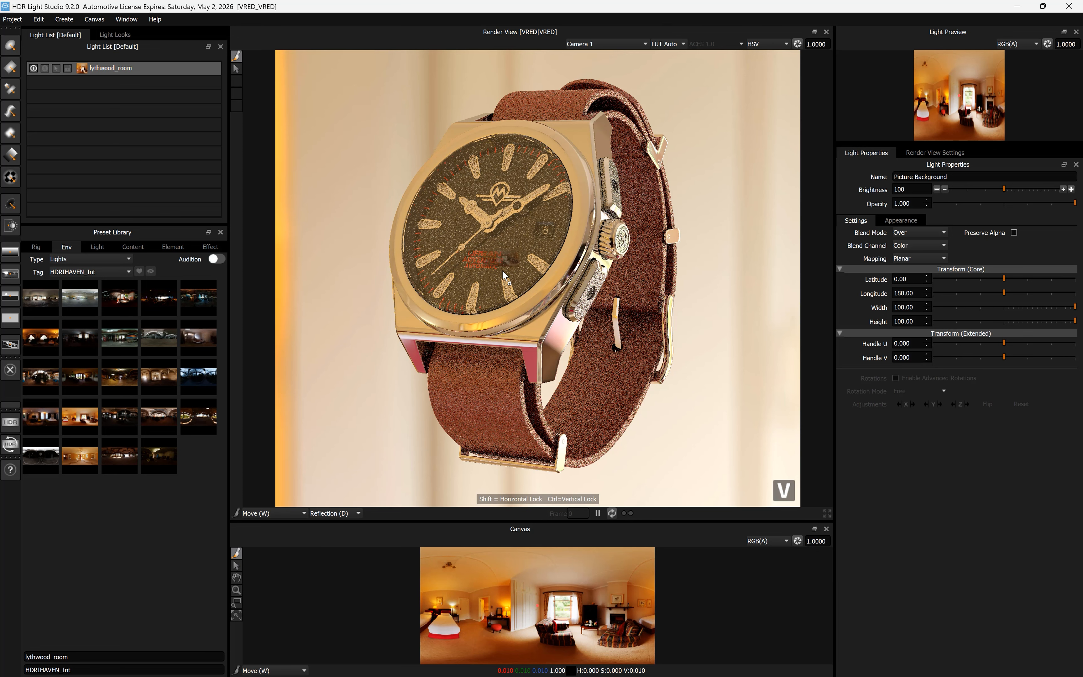
Set the lythwood_room environment's brightness to 15 and its saturation to 0.29
left_click(906, 217)
left_click(957, 188)
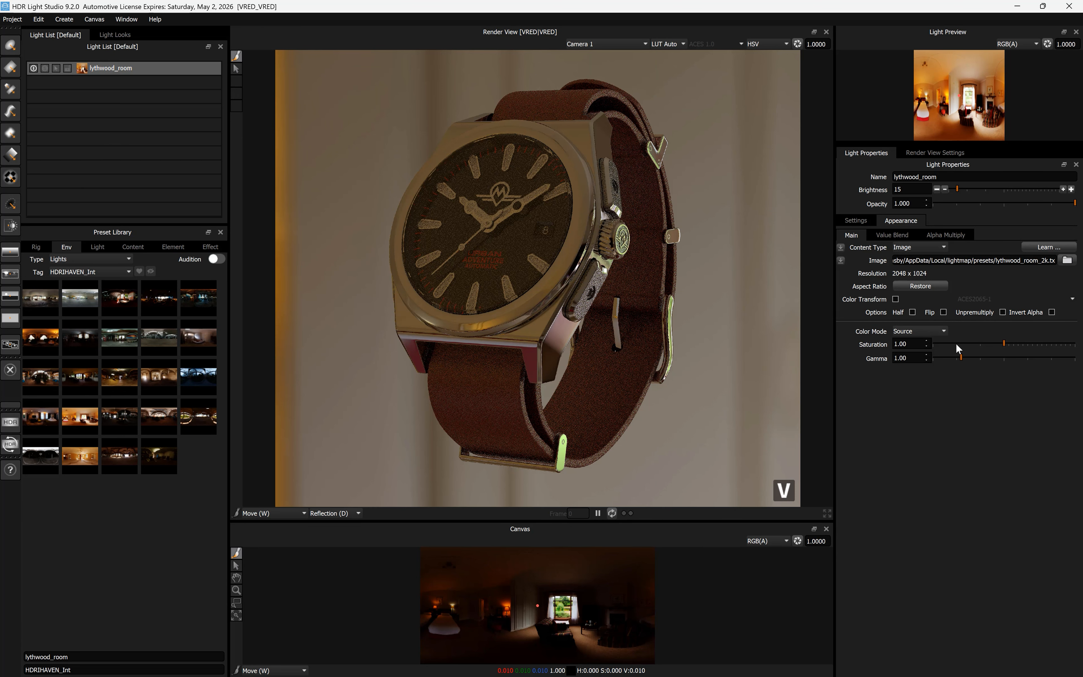
left_click(954, 344)
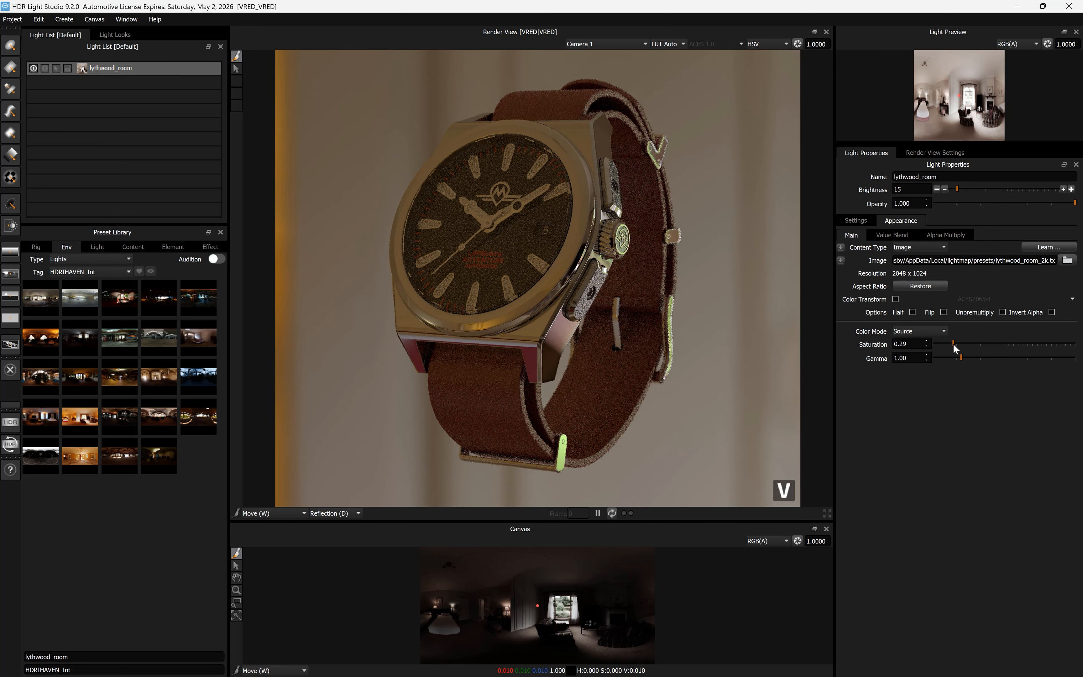
Rotate the lythwood_room environment around the watch to a longitude of 15.67
left_click(855, 219)
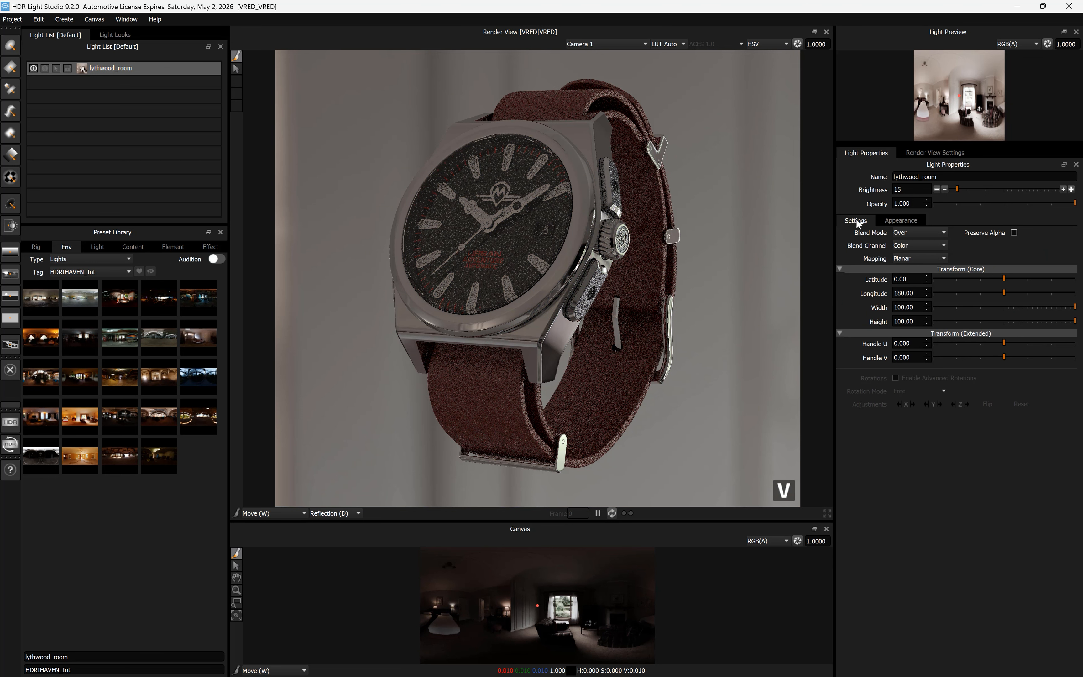
left_click(989, 293)
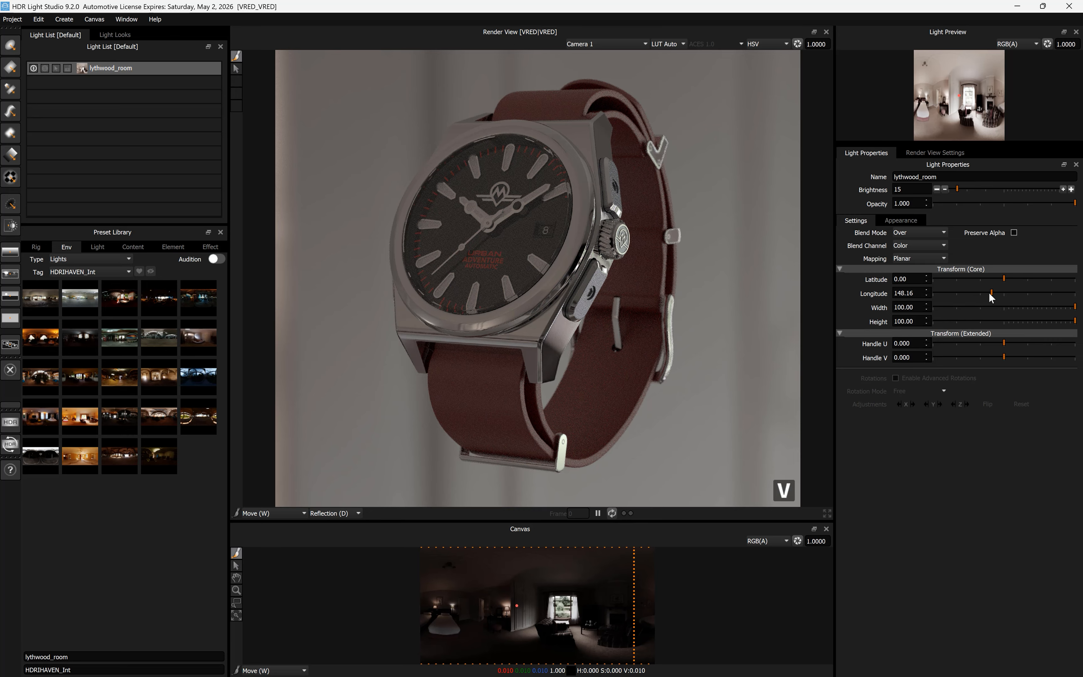
left_click_drag(990, 293, 974, 294)
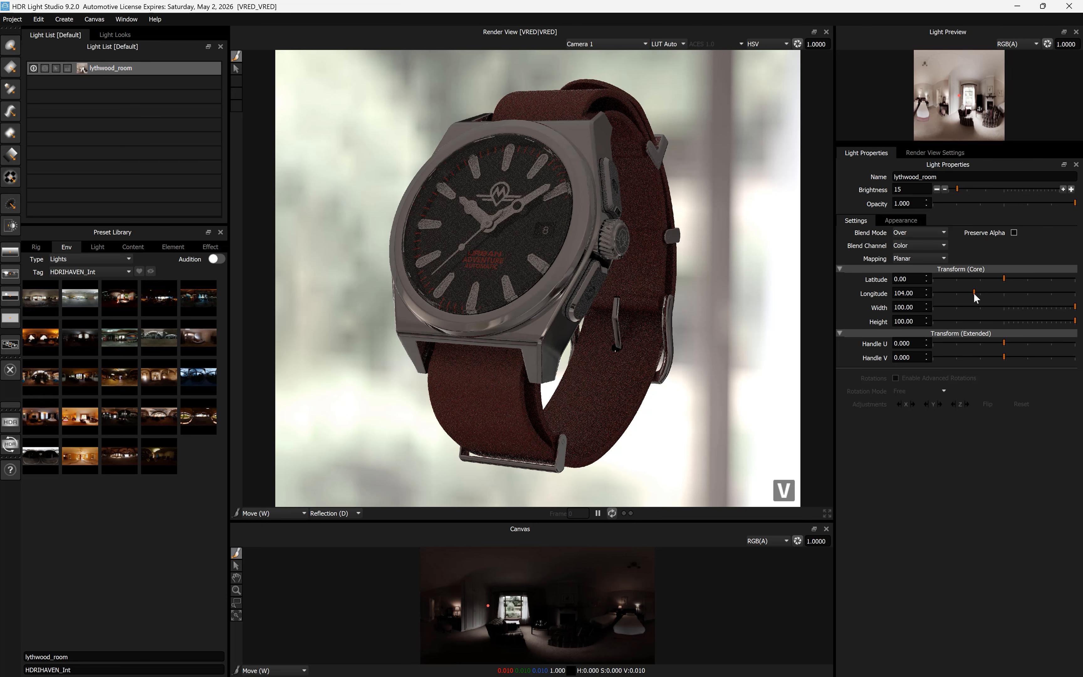
left_click_drag(975, 293, 939, 294)
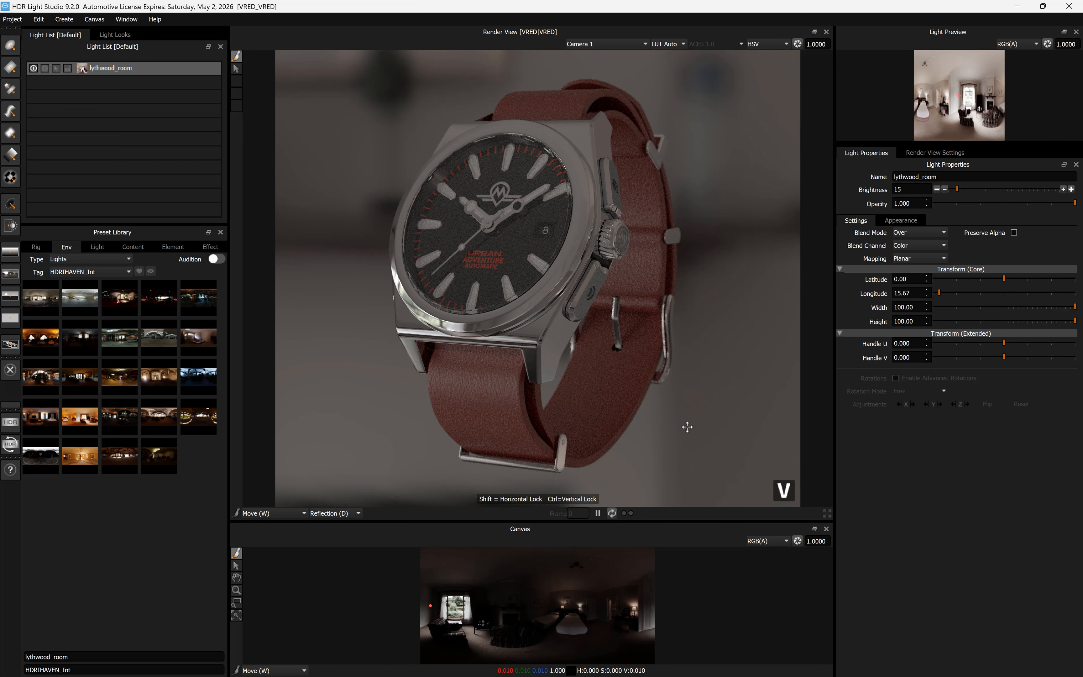
Merge the lythwood_room light into a composite light and apply the Diffusion filter to it
right_click(151, 68)
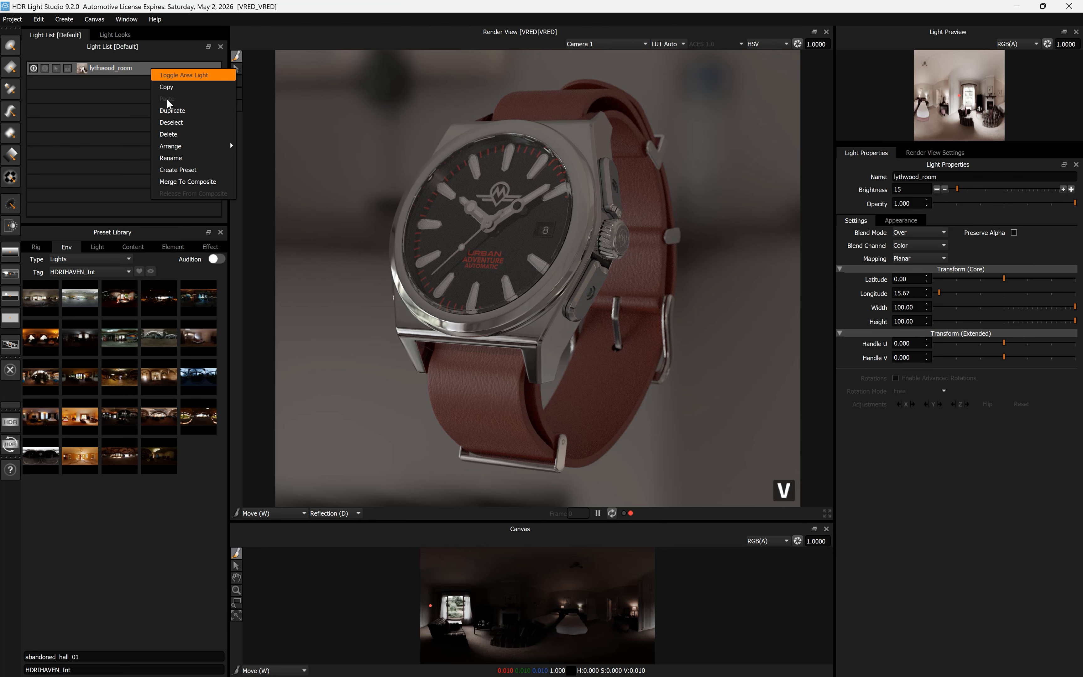
left_click(185, 181)
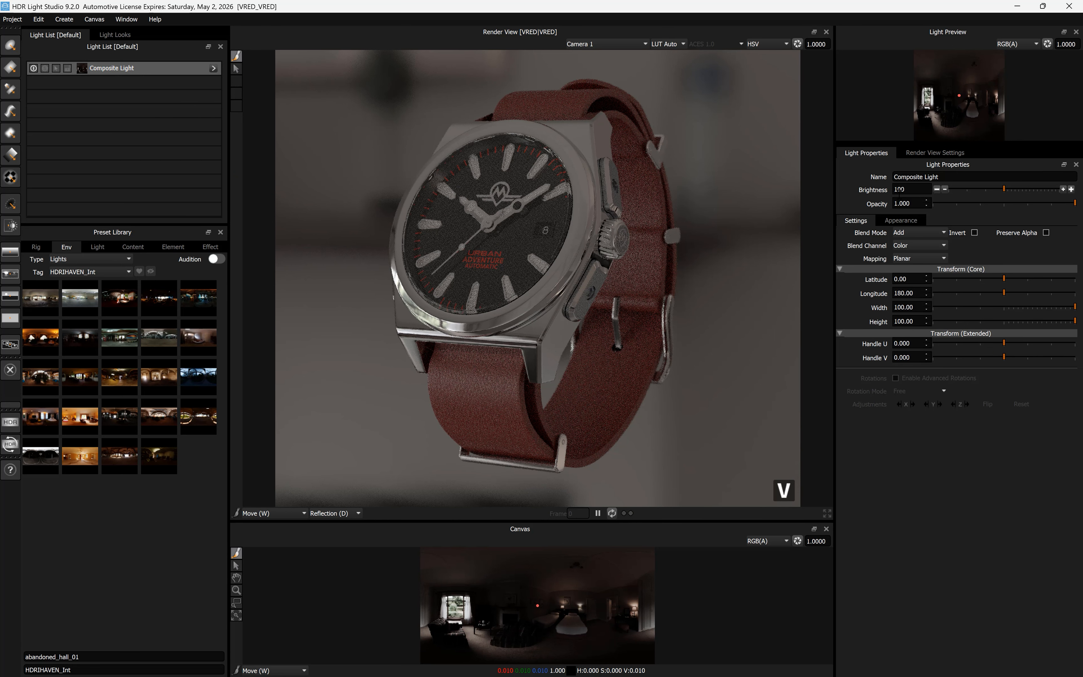
left_click(900, 222)
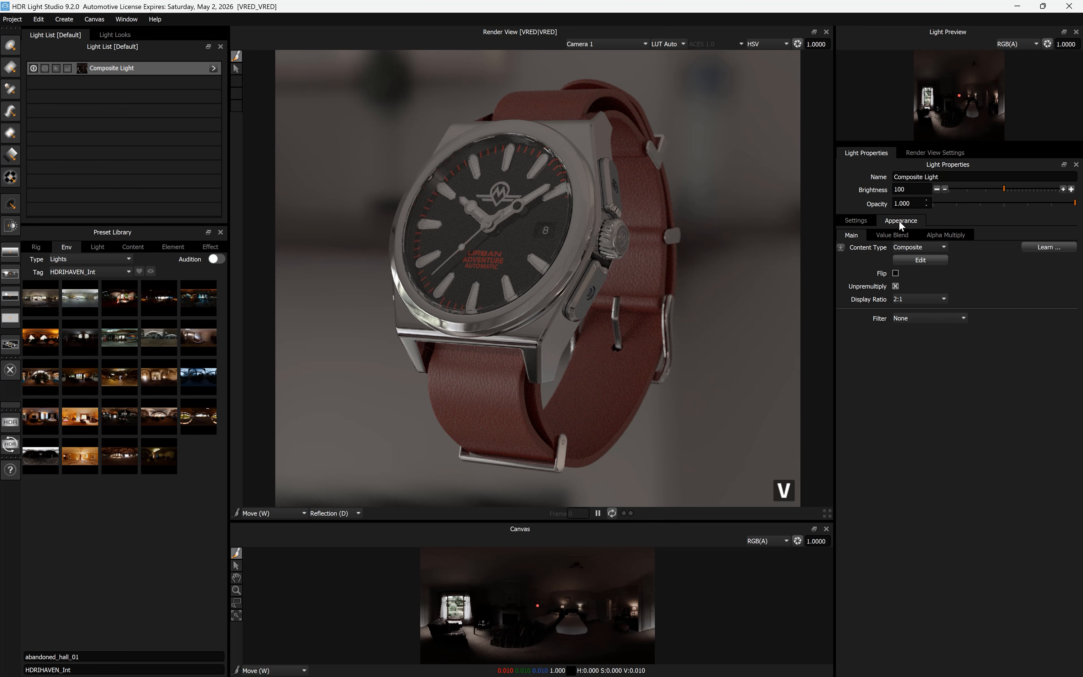
left_click(923, 320)
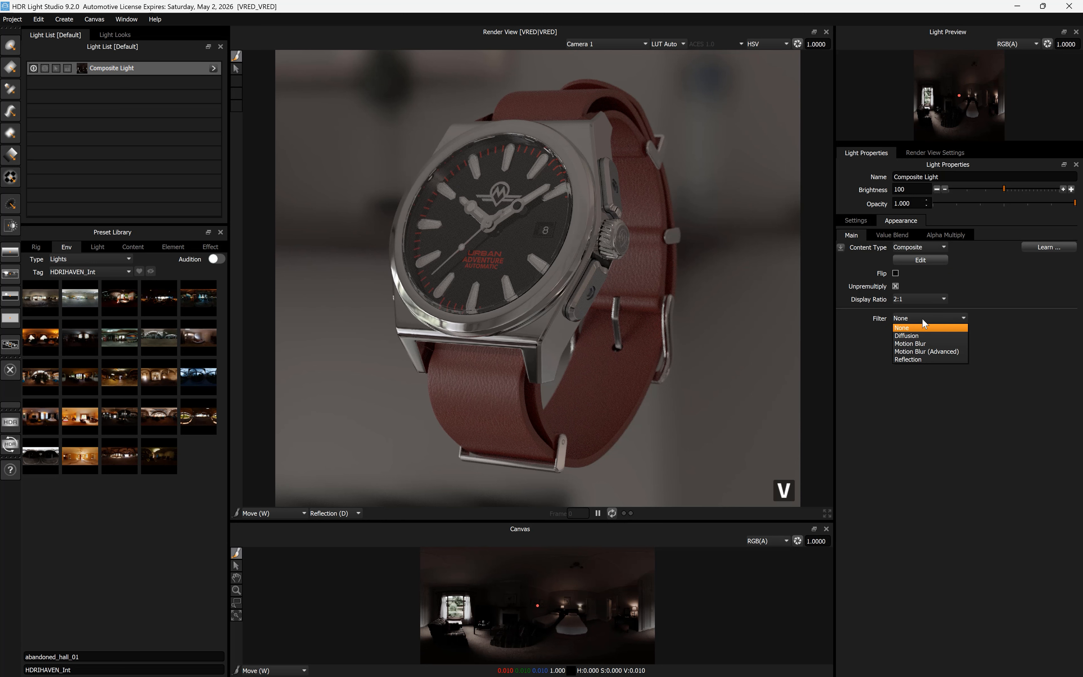
left_click(912, 335)
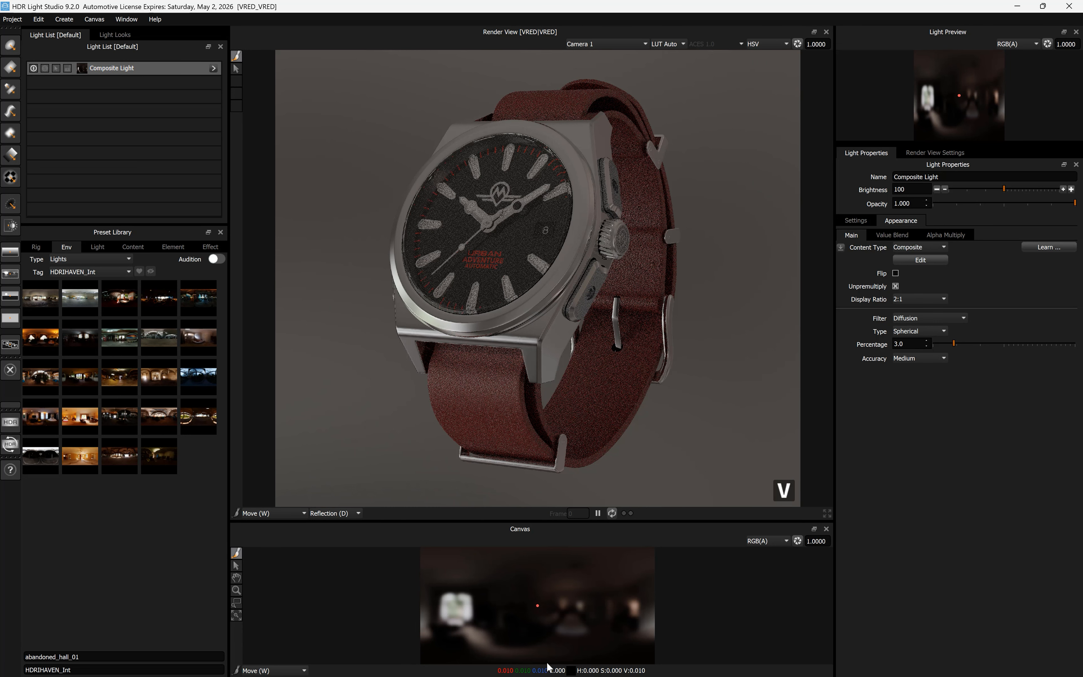
Set the composite light's brightness to 40
left_click(978, 189)
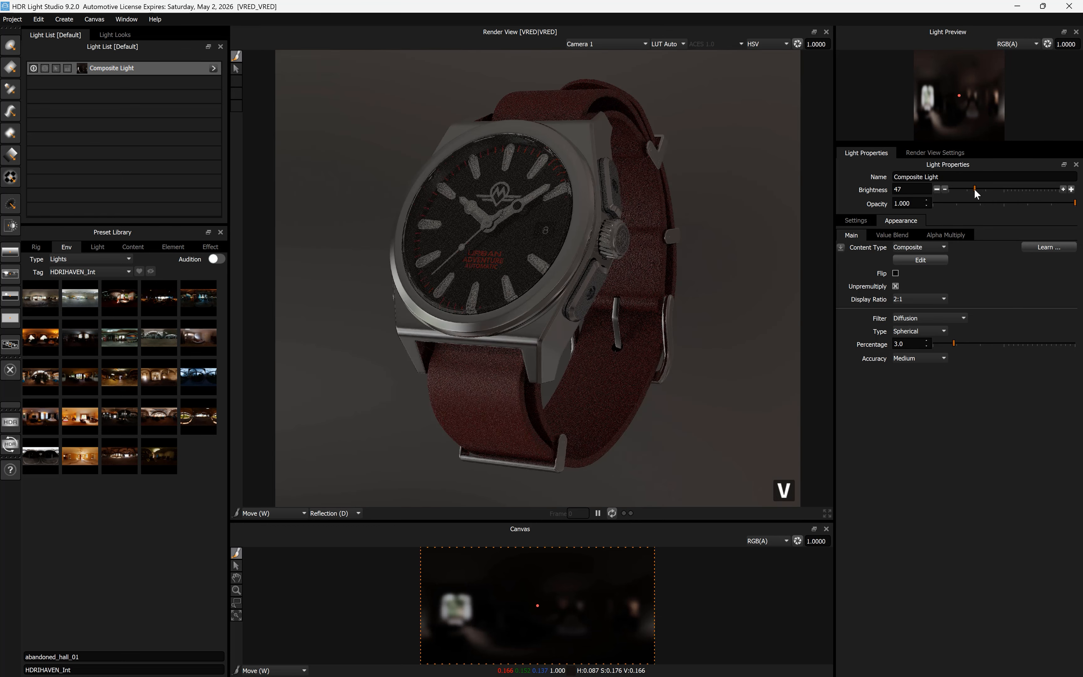
left_click_drag(974, 189, 971, 189)
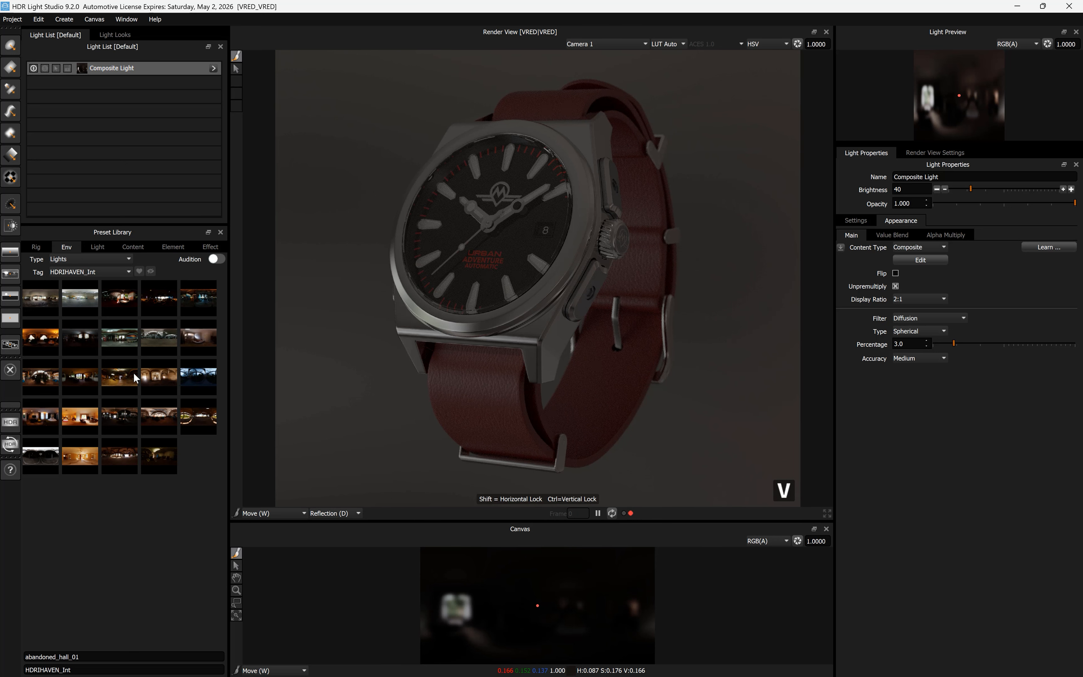
Add the Tent Flat Side studio light to the watch dial using Rim placement
left_click(98, 247)
scroll(138, 407, "down", 3)
scroll(138, 407, "down", 10)
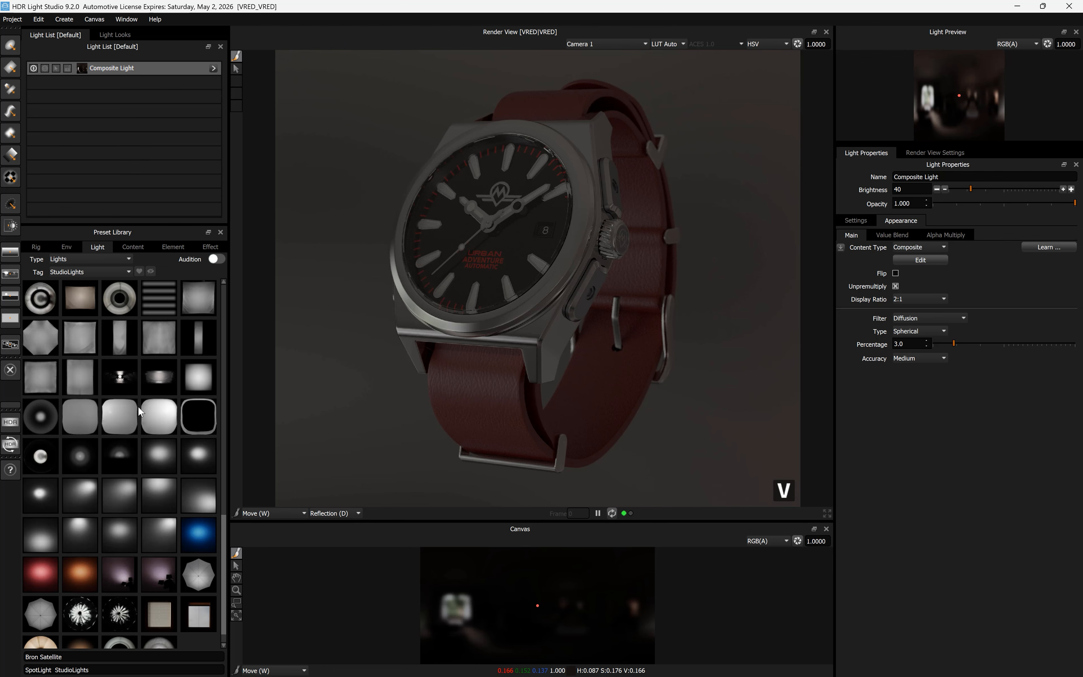
mouse_move(79, 413)
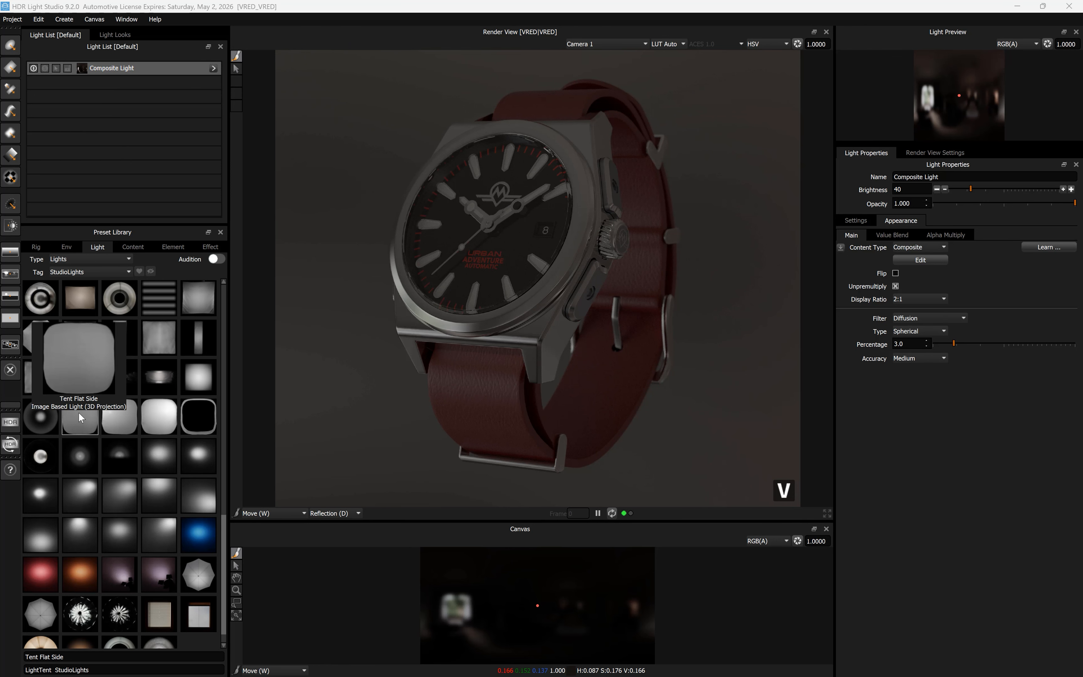
left_click_drag(78, 416, 301, 494)
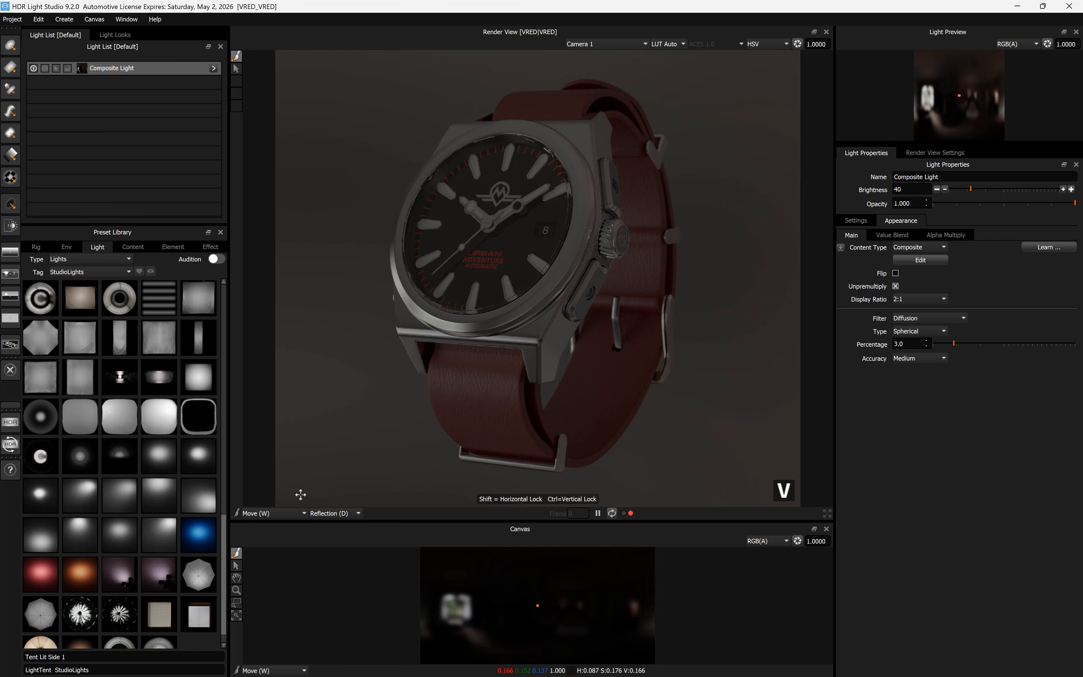
left_click(326, 513)
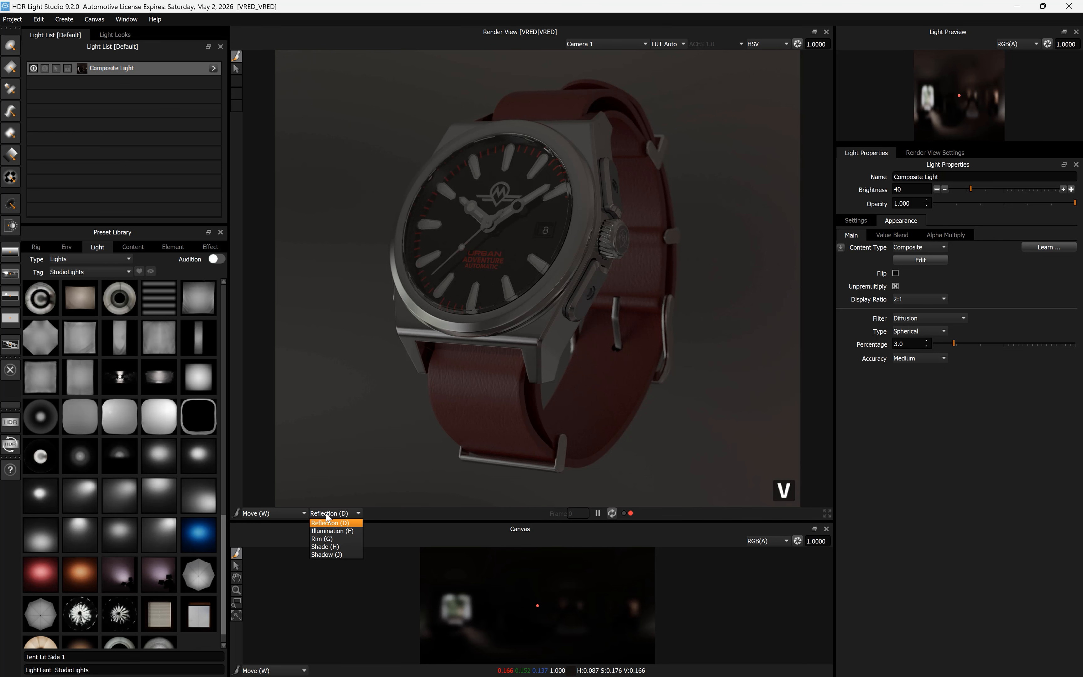
left_click(326, 540)
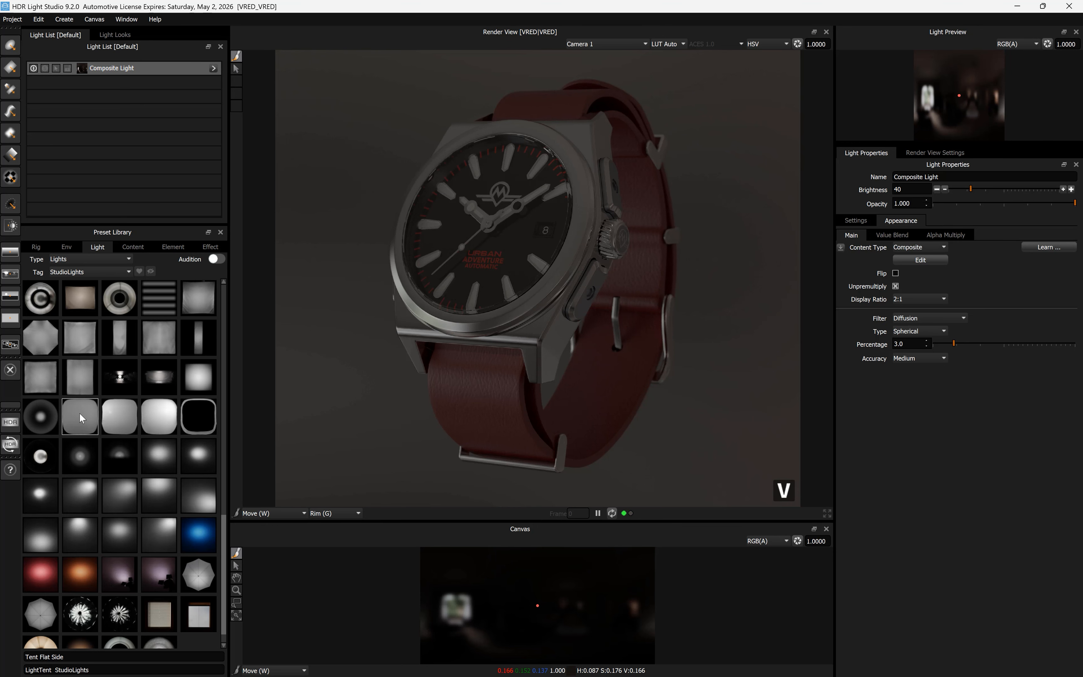
left_click_drag(80, 417, 521, 252)
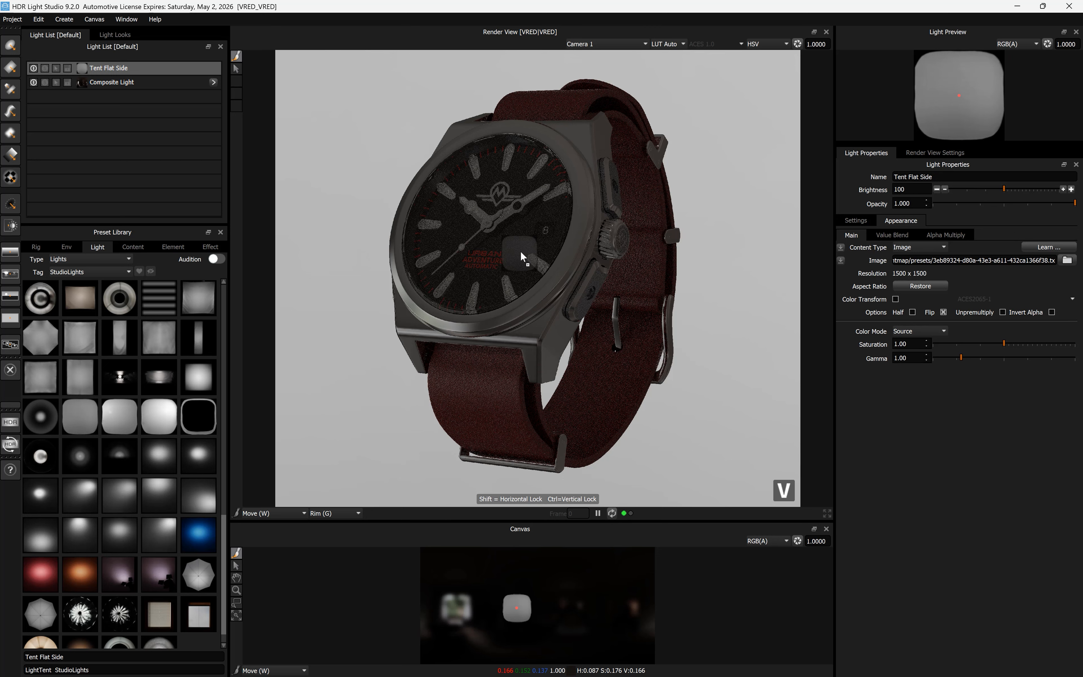
Reduce the Tent Flat Side light's brightness to 6
left_click(937, 190)
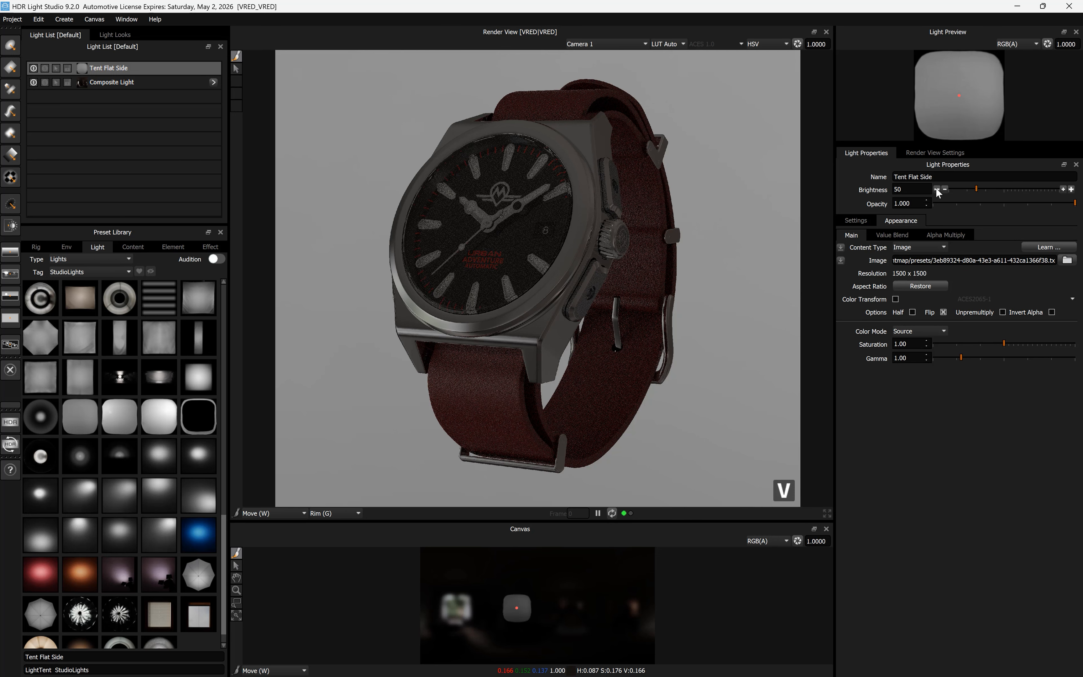
left_click(937, 190)
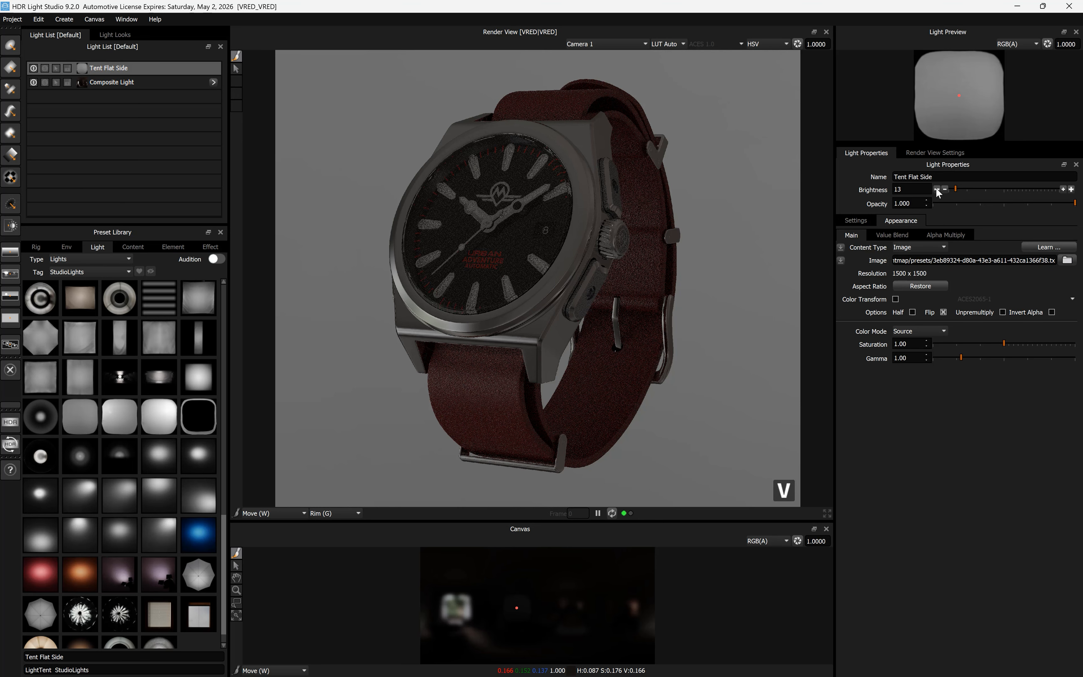
left_click(937, 190)
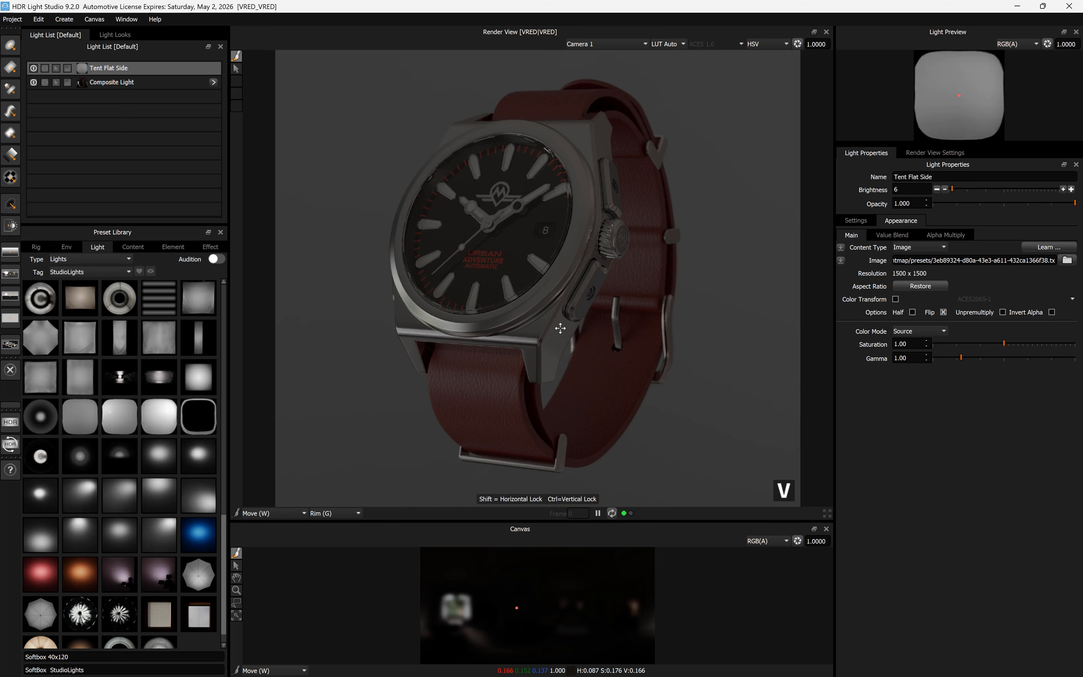
Add the Scrim Light 01 preset on the upper-right edge of the watch bezel using Reflection placement
left_click(339, 513)
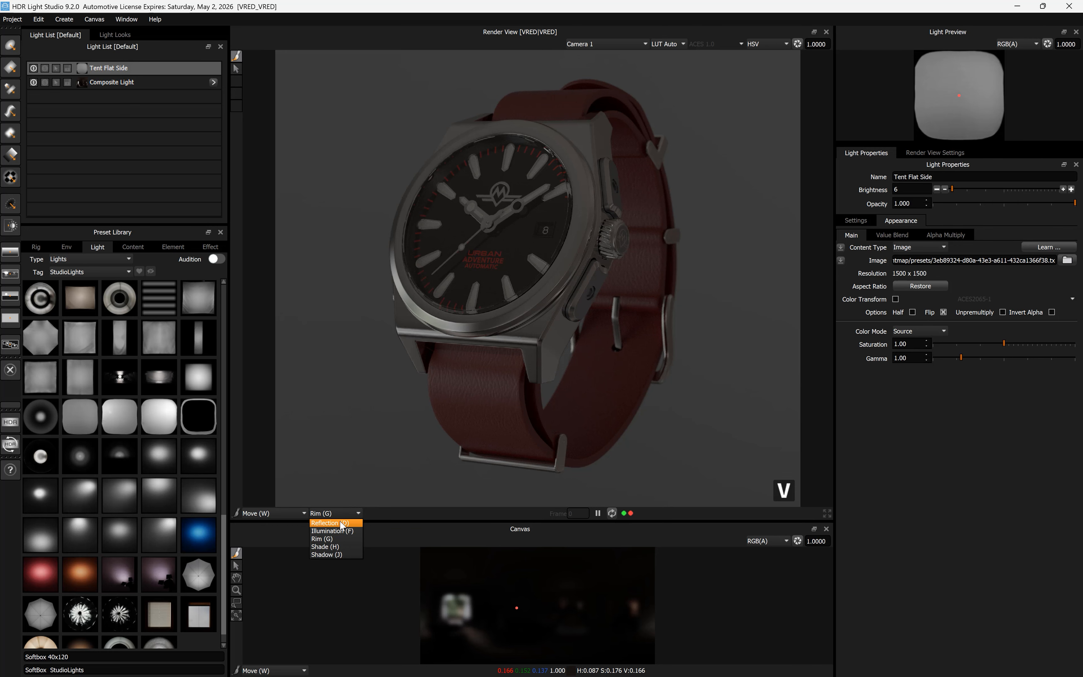
left_click(341, 523)
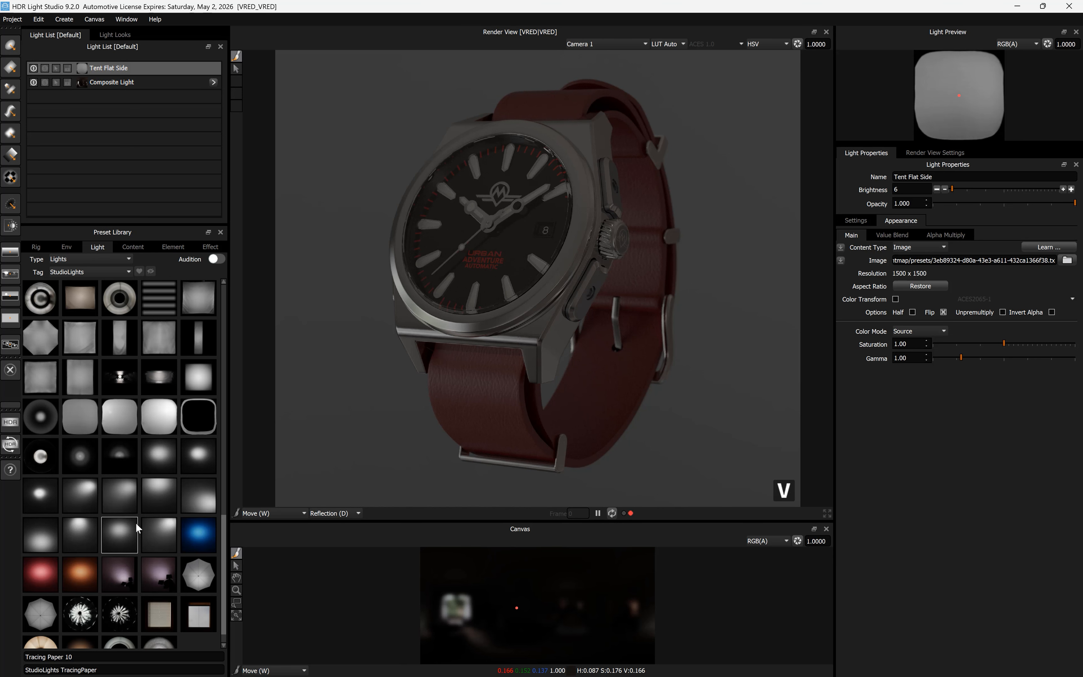
mouse_move(92, 502)
scroll(92, 502, "up", 5)
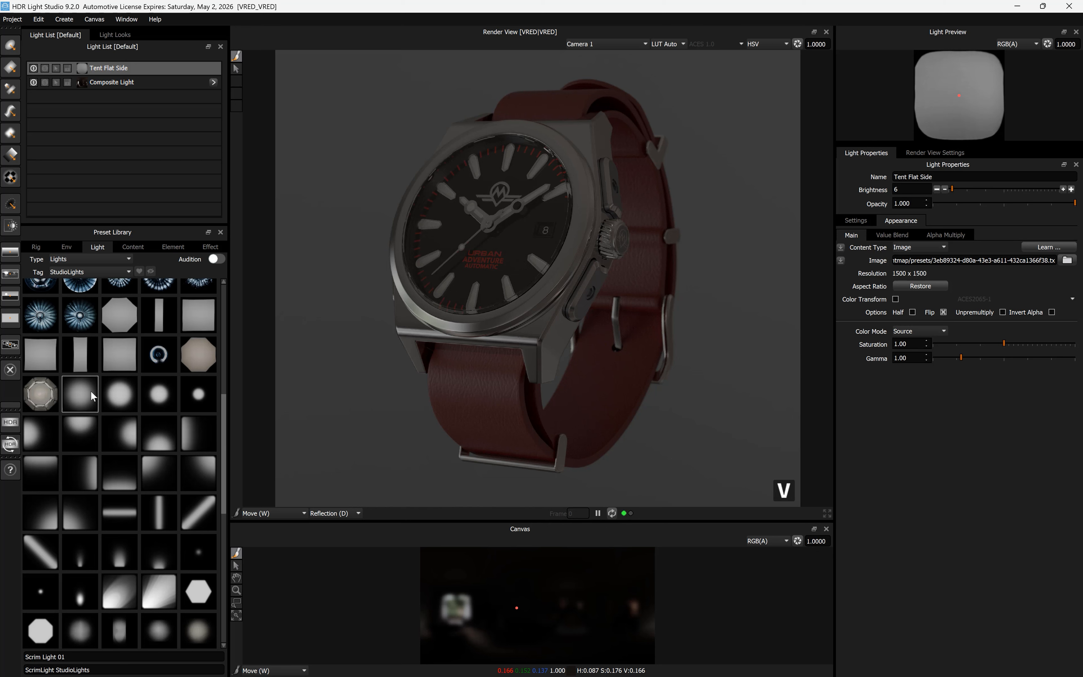
left_click_drag(80, 395, 471, 145)
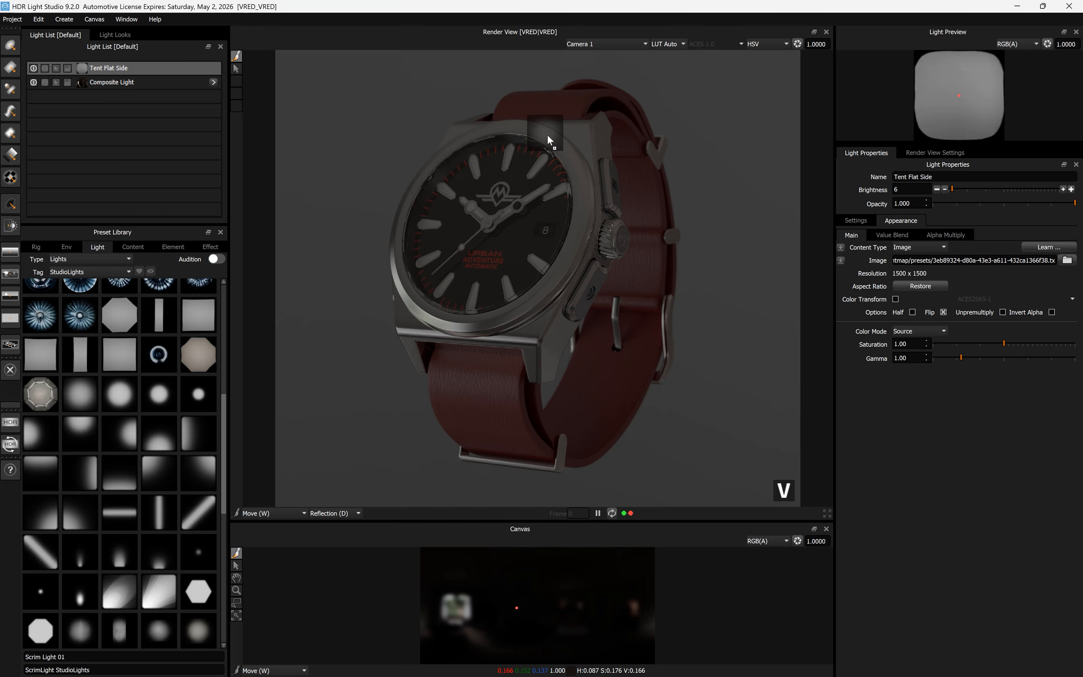
left_click_drag(564, 142, 564, 141)
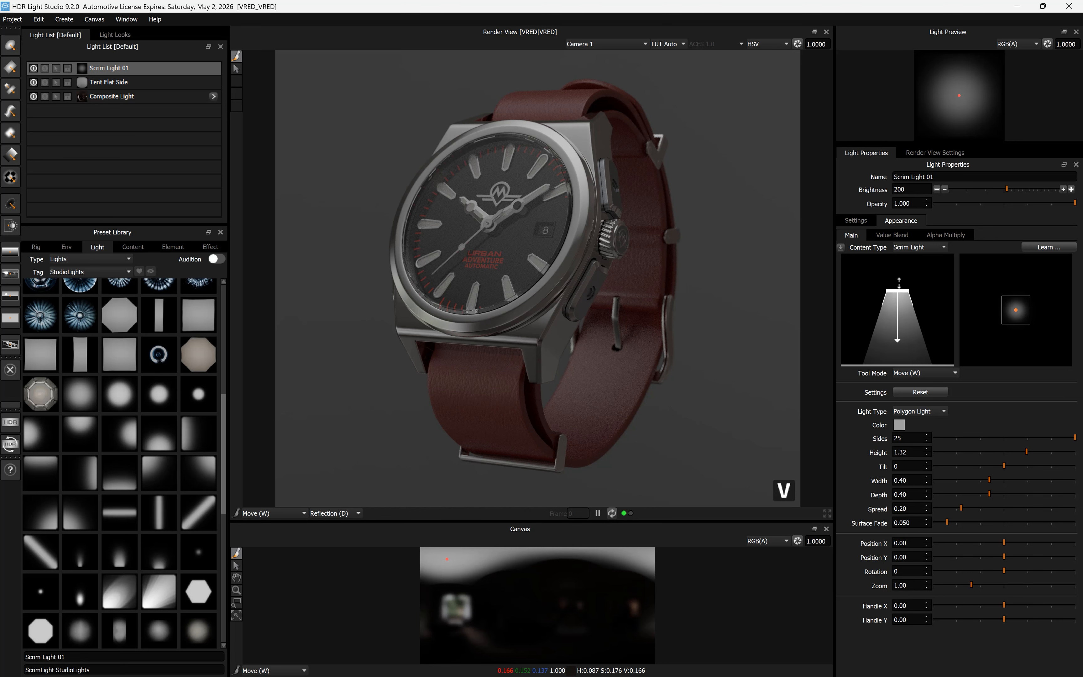
Set Scrim Light 01's height to 1.50 and shift its light source to Position X 0.00 and Position Y -0.34
mouse_move(927, 289)
left_mouse_down()
mouse_move(923, 332)
mouse_move(924, 267)
left_mouse_up()
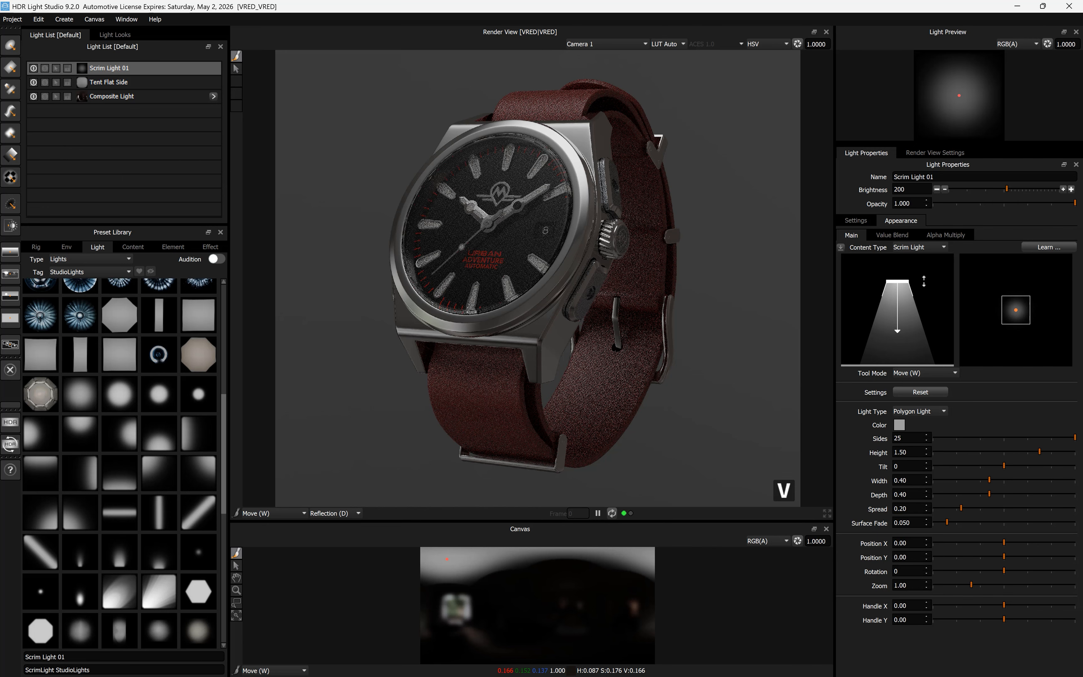
left_click_drag(882, 141, 882, 227)
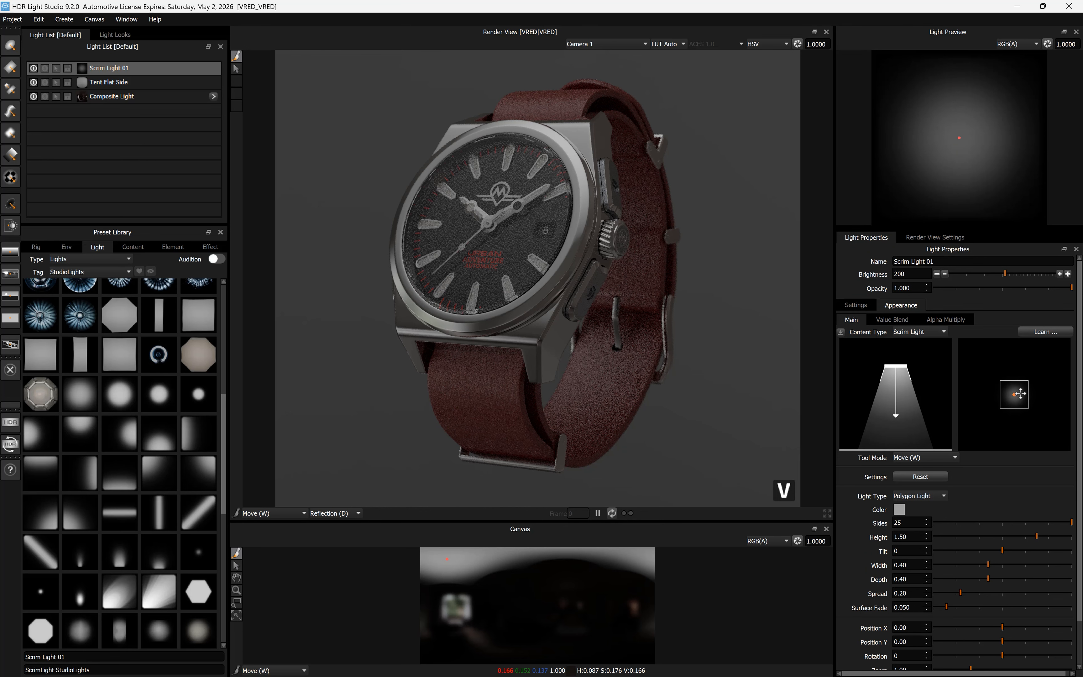
left_click_drag(1021, 394, 1028, 393)
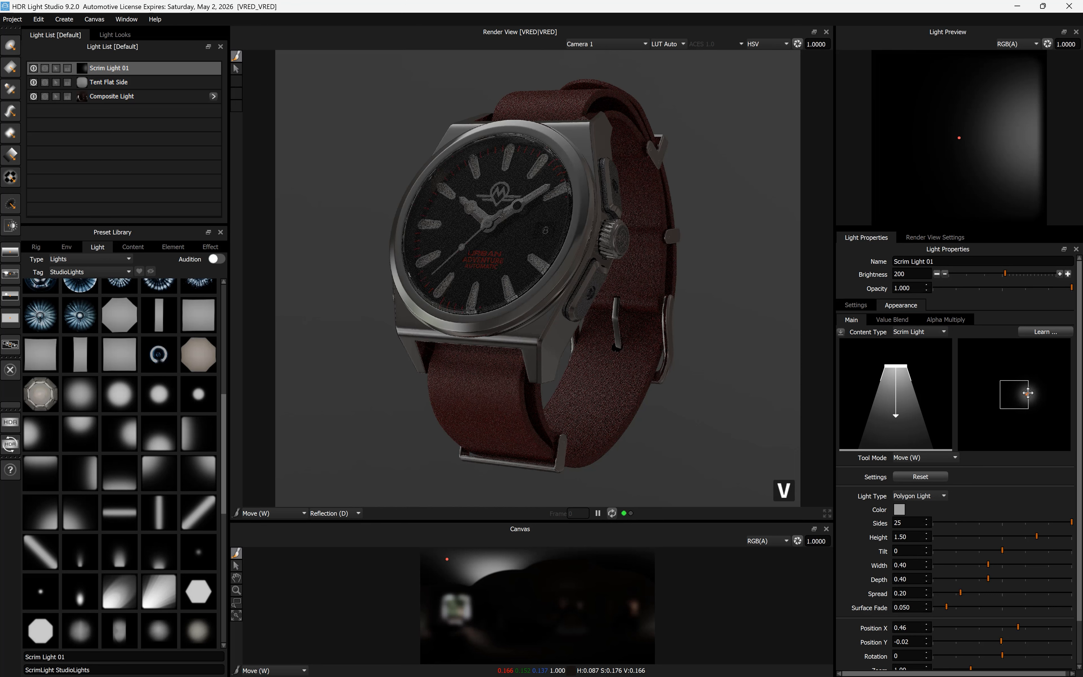
left_click_drag(1021, 392, 1013, 381)
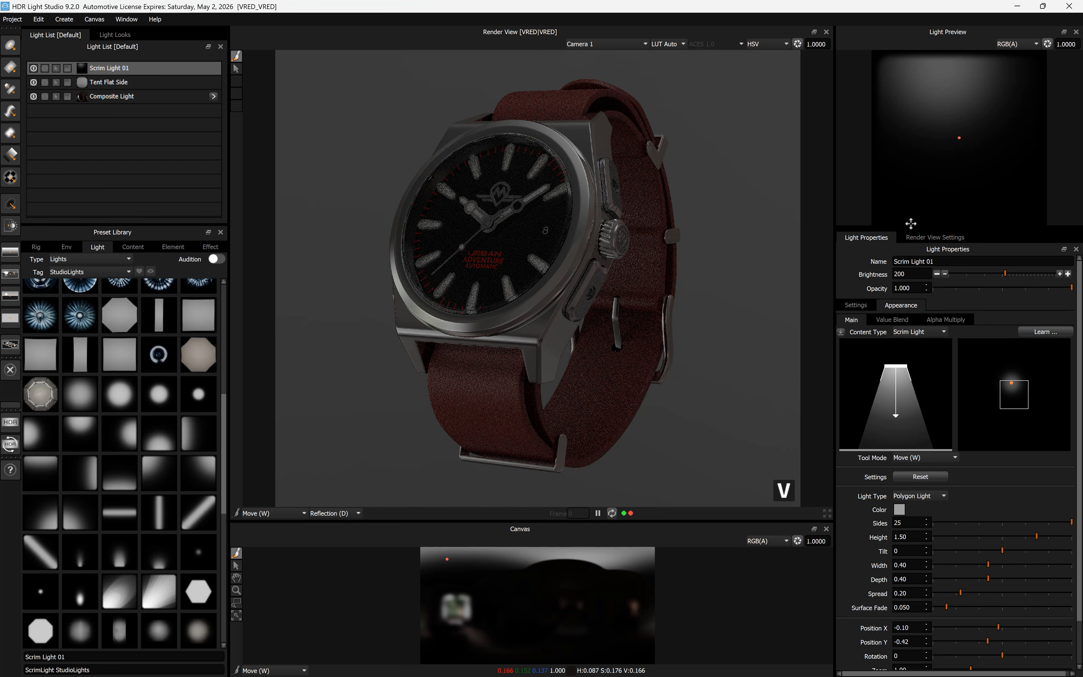
left_click_drag(1012, 381, 1011, 384)
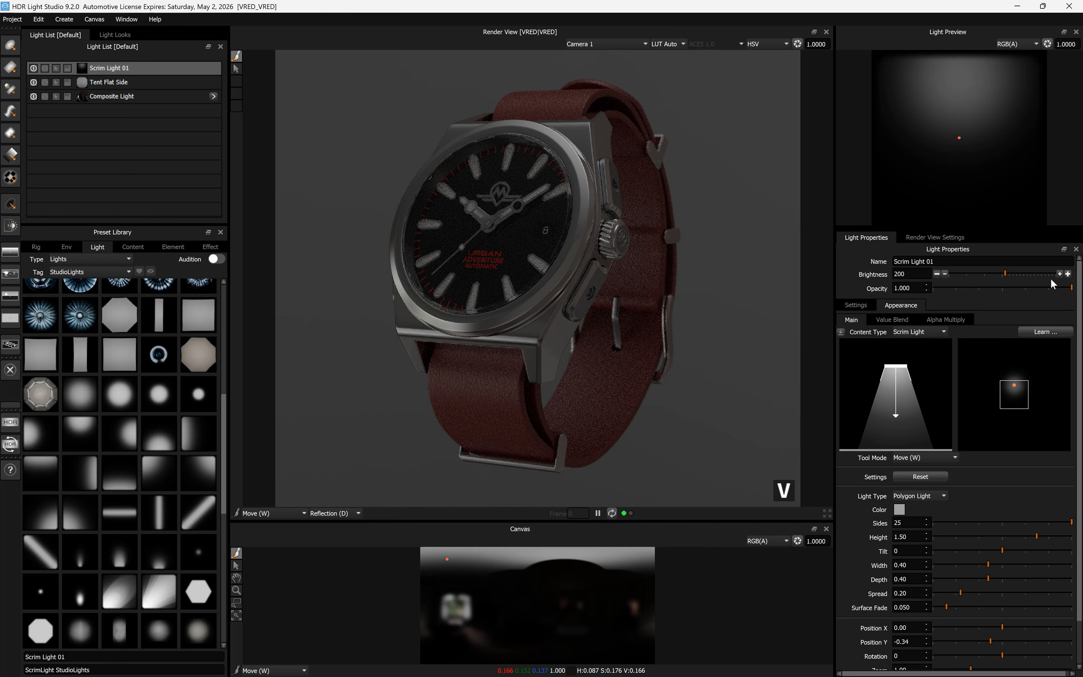
Raise Scrim Light 01's brightness to 474
left_click(1060, 274)
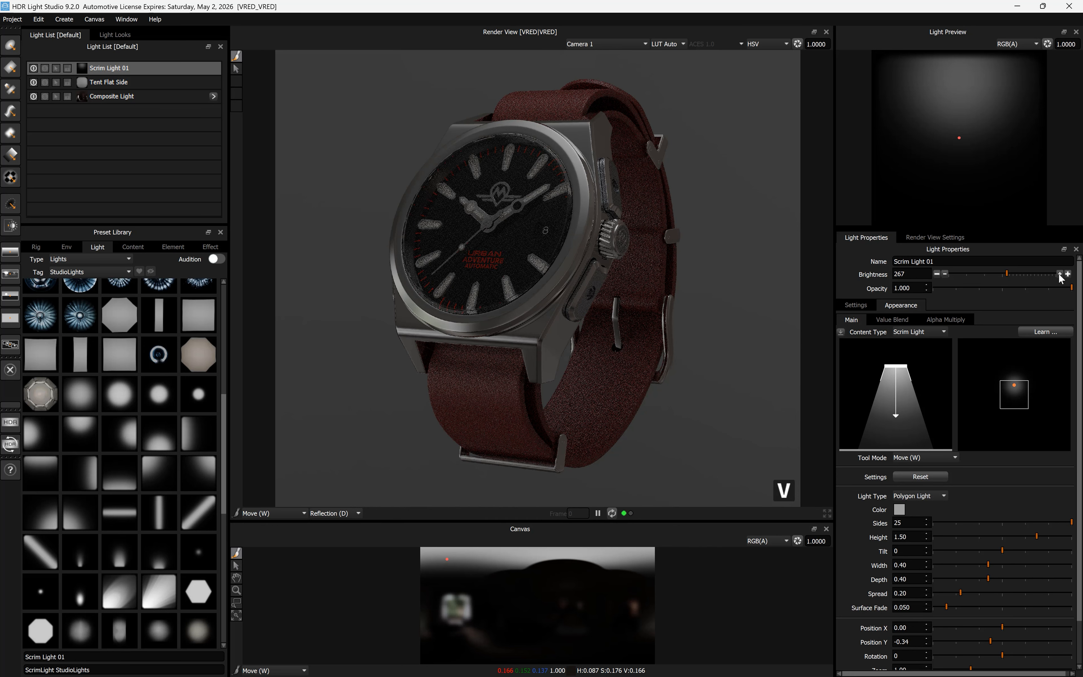
left_click(1060, 274)
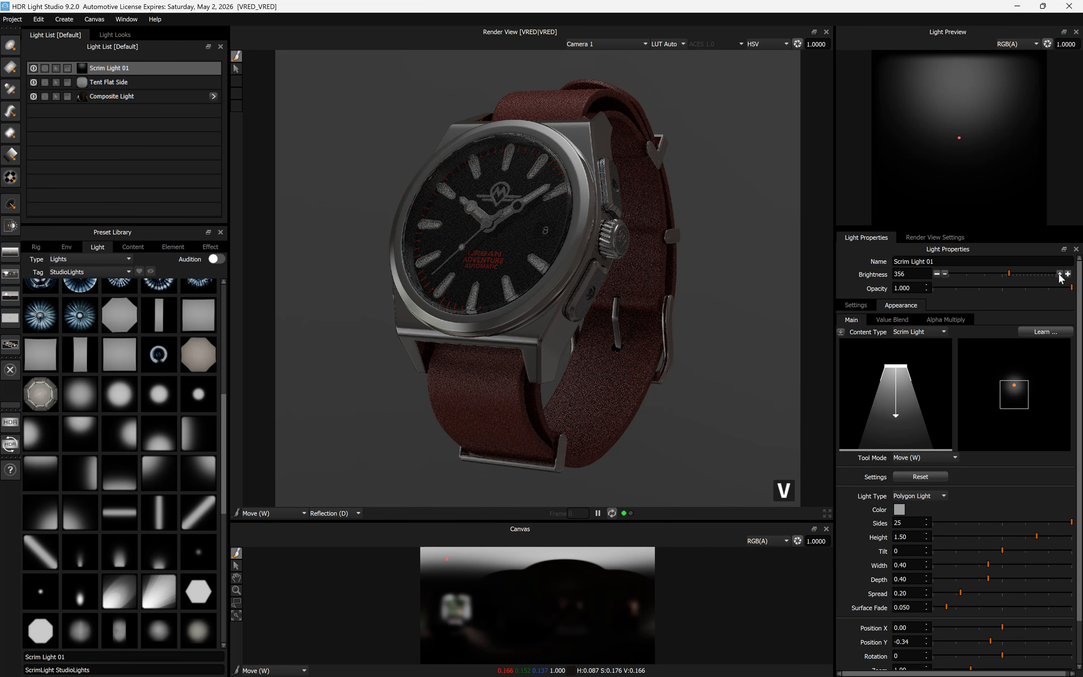
left_click(1060, 274)
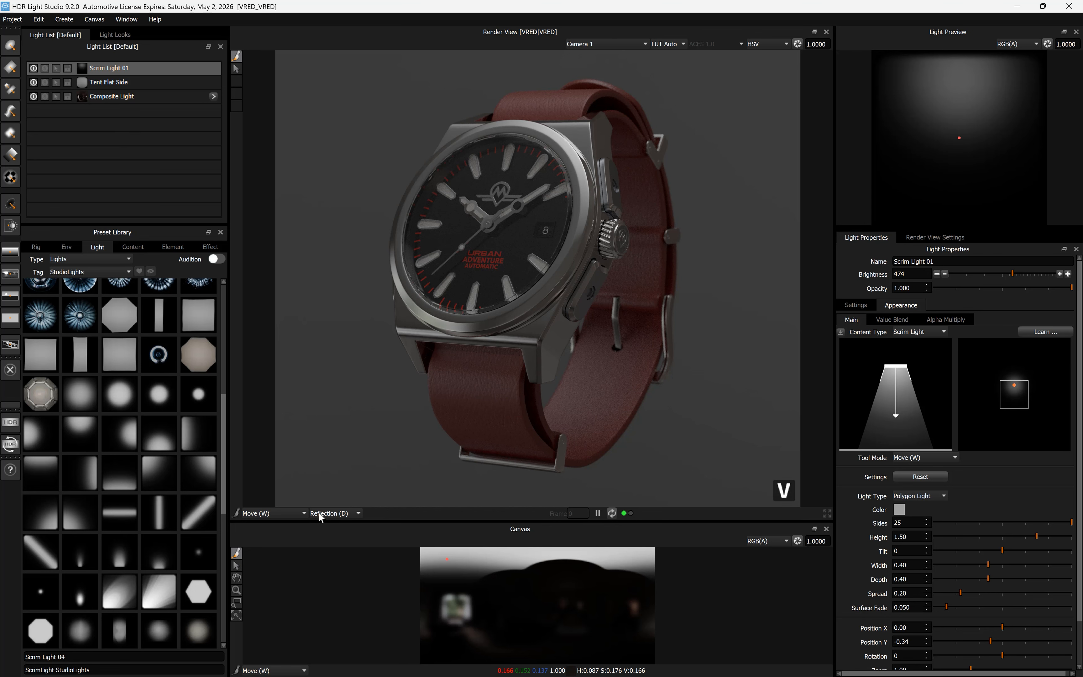
Add the Scrim Light 04 preset by reflection on the lower strap, positioning it just below the watch case
left_click_drag(199, 381, 475, 383)
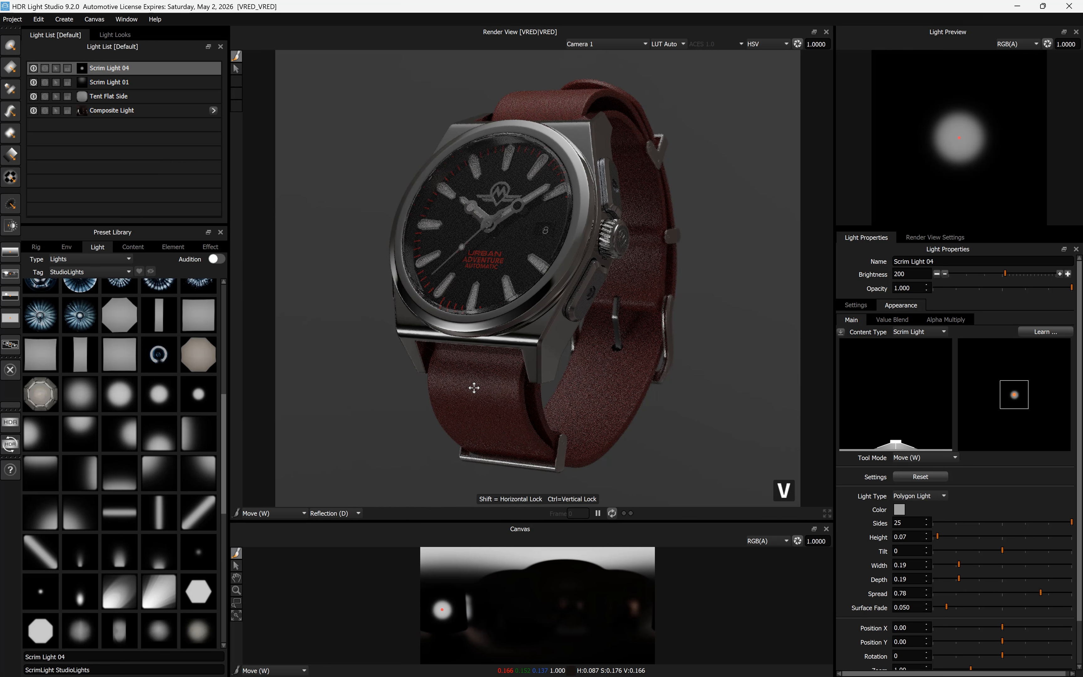
left_click_drag(474, 389, 480, 417)
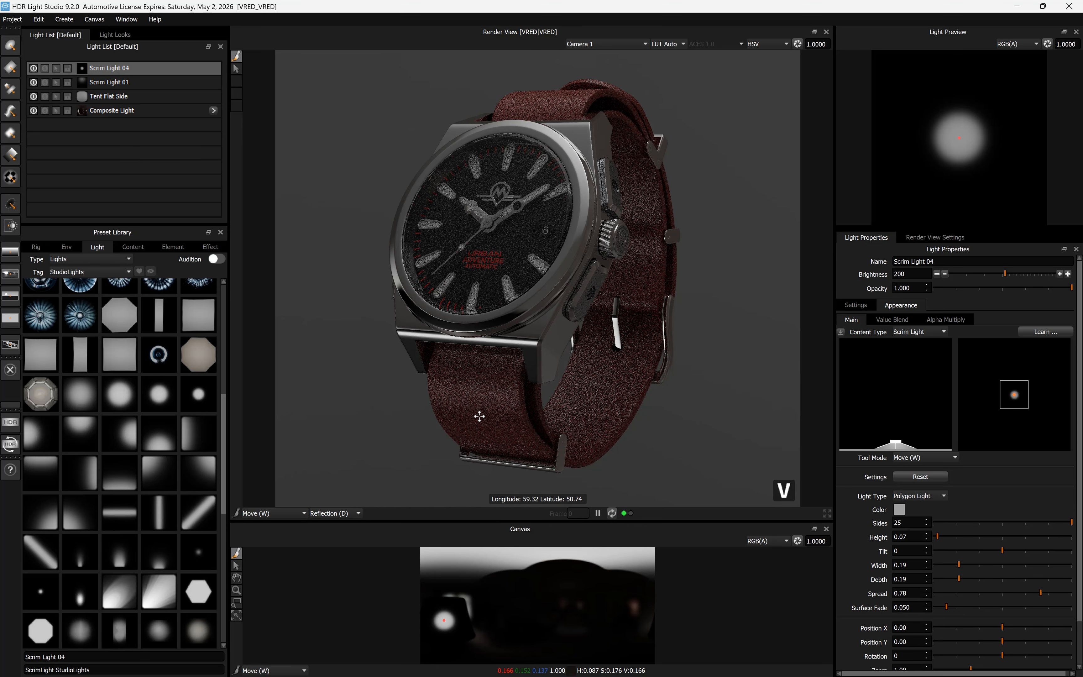
left_click_drag(479, 409, 479, 381)
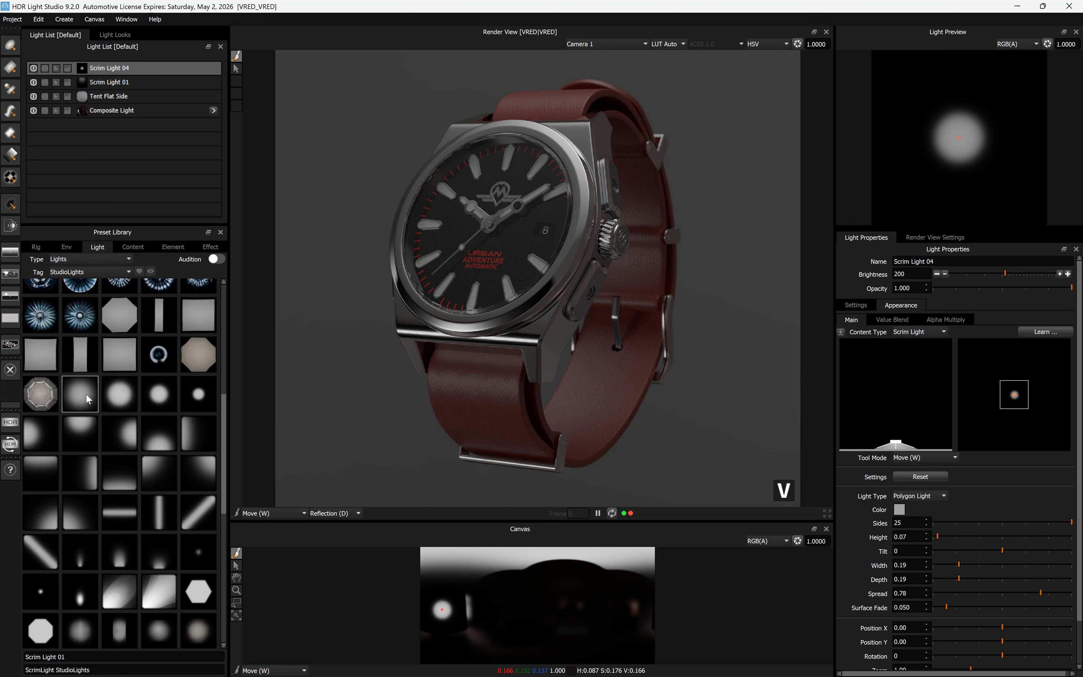
Add a second Scrim Light 01 on the case side near the lower pusher, with its source at Position X -0.04 and Position Y -0.34
left_click_drag(83, 395, 527, 326)
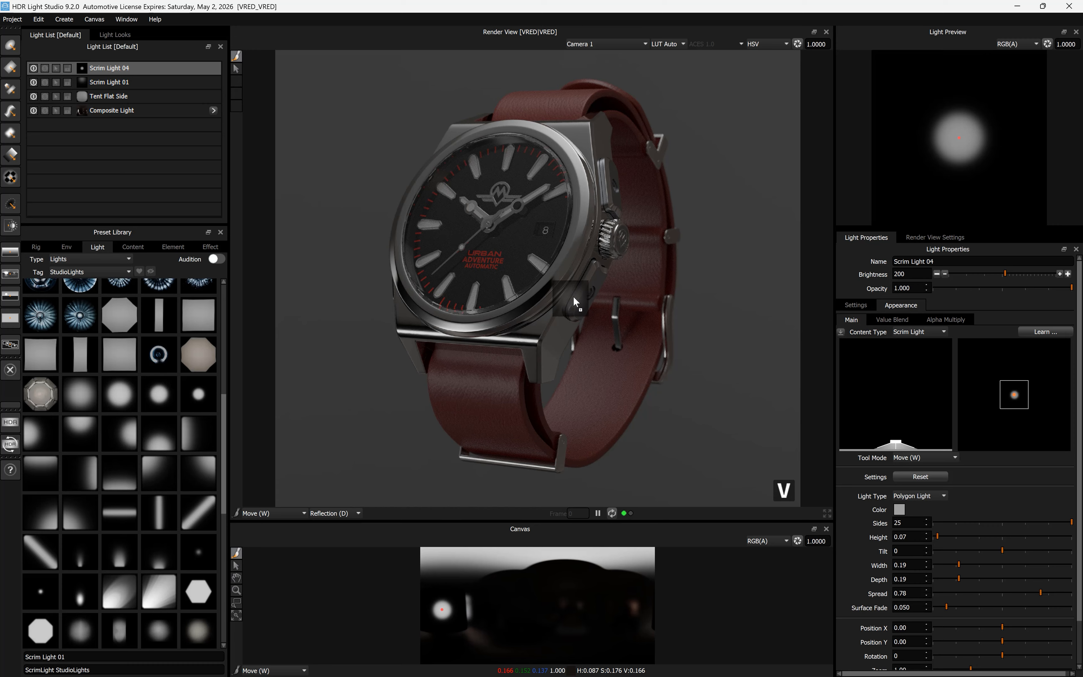
left_click_drag(598, 276, 598, 278)
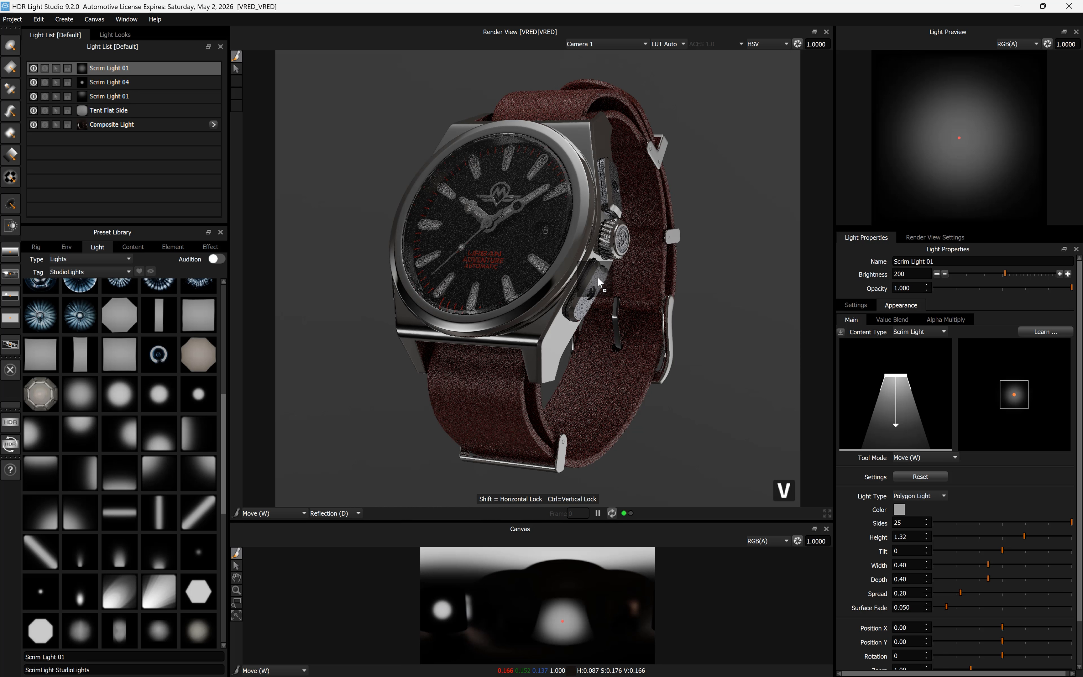
left_click_drag(1016, 395, 1016, 403)
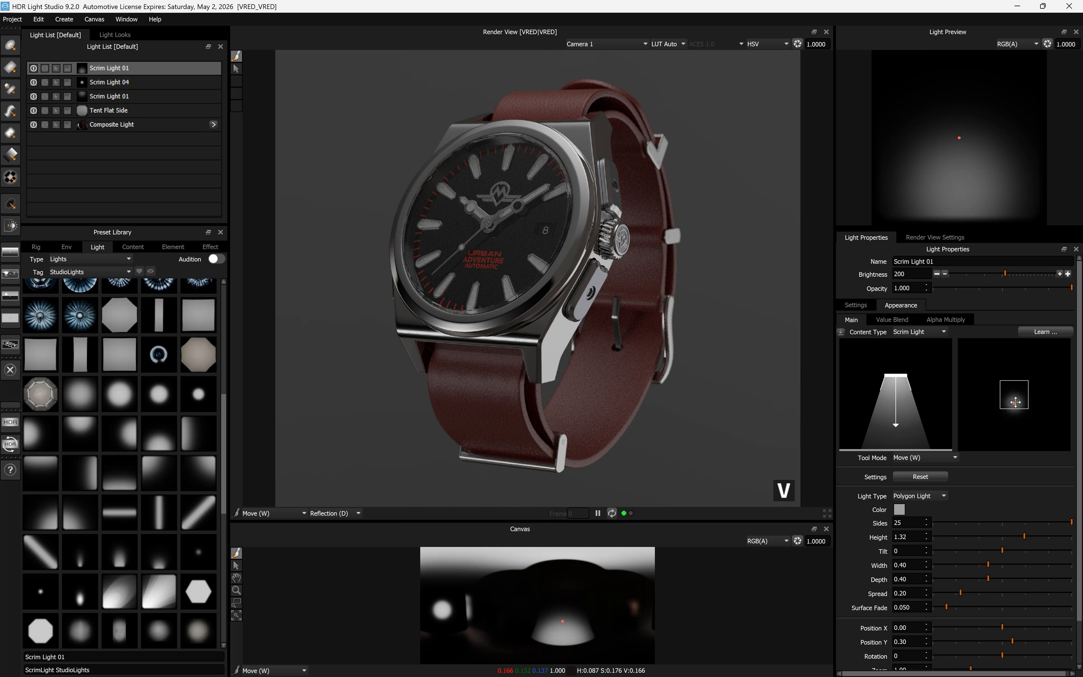
left_click_drag(1015, 402, 1015, 384)
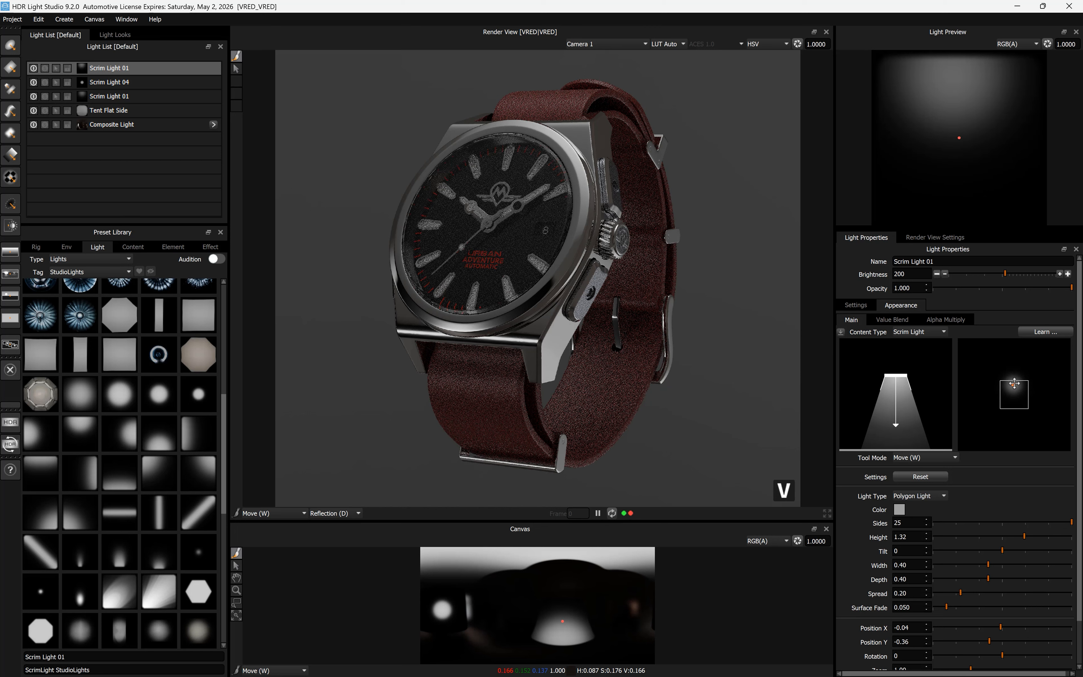
left_click_drag(1014, 384, 1015, 383)
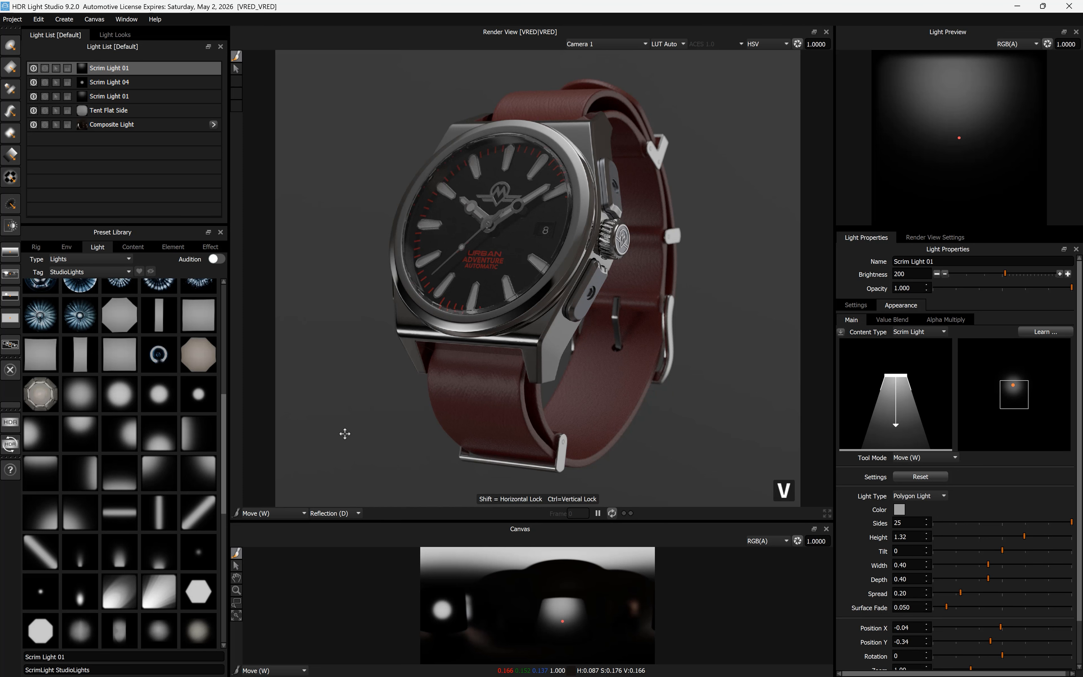
Adjust the scale of the second Scrim Light 01 in the render view, enlarging it and reducing it again
key("r")
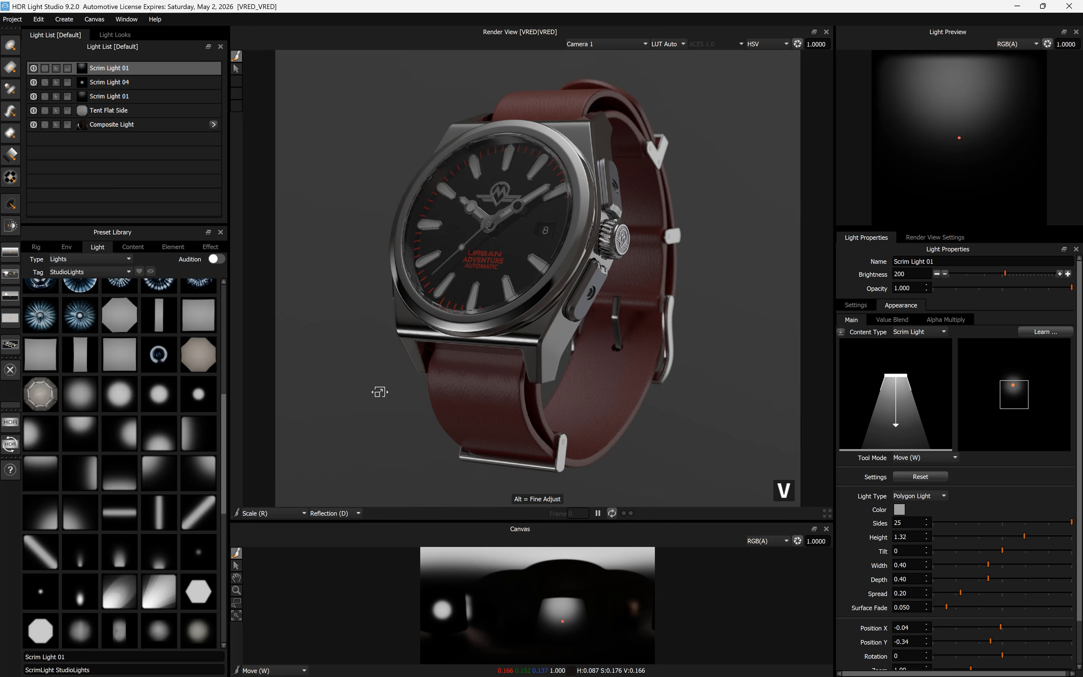
left_click(388, 407)
left_click_drag(389, 407, 403, 405)
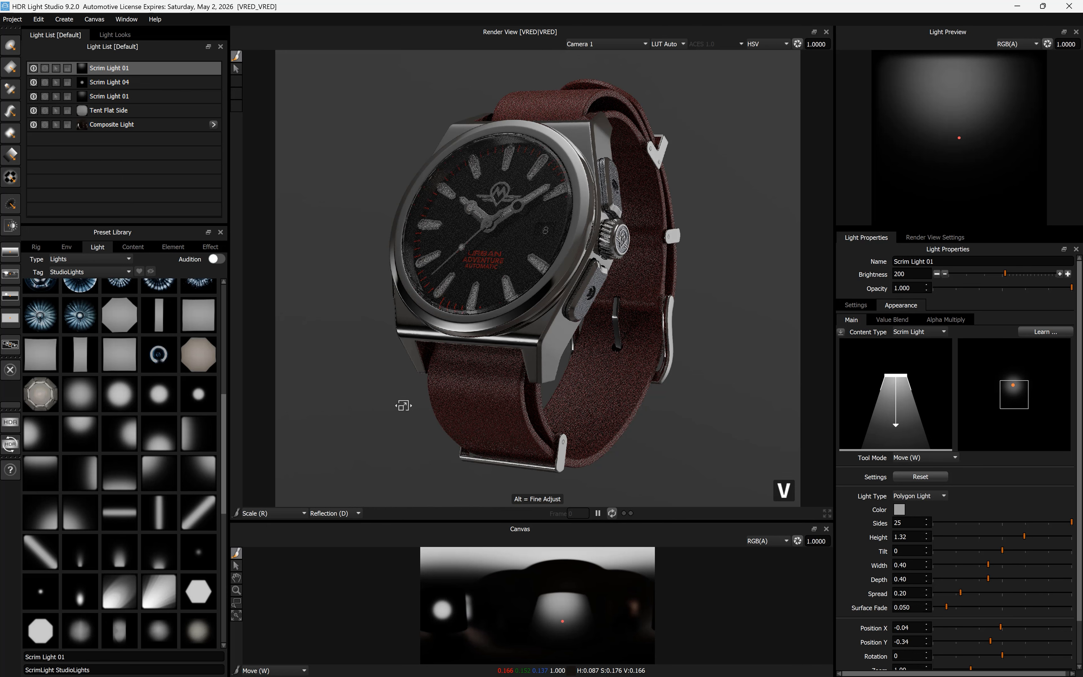
left_click_drag(404, 406, 387, 406)
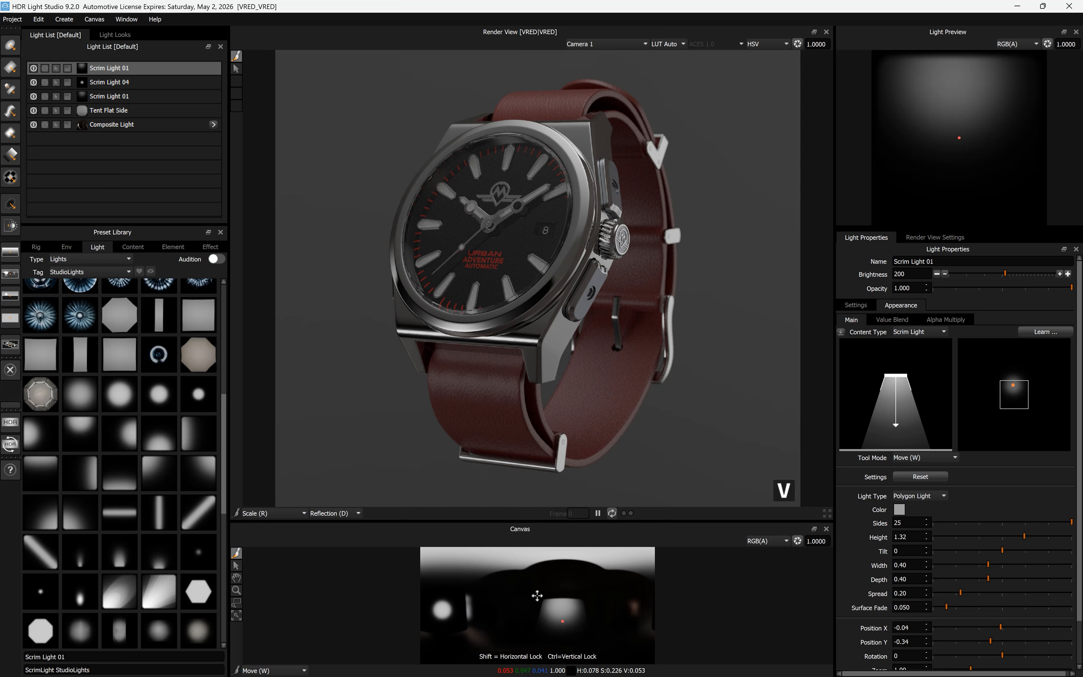
Set the canvas tool mode to Scale and try resizing the second Scrim Light 01 on the canvas
key("r")
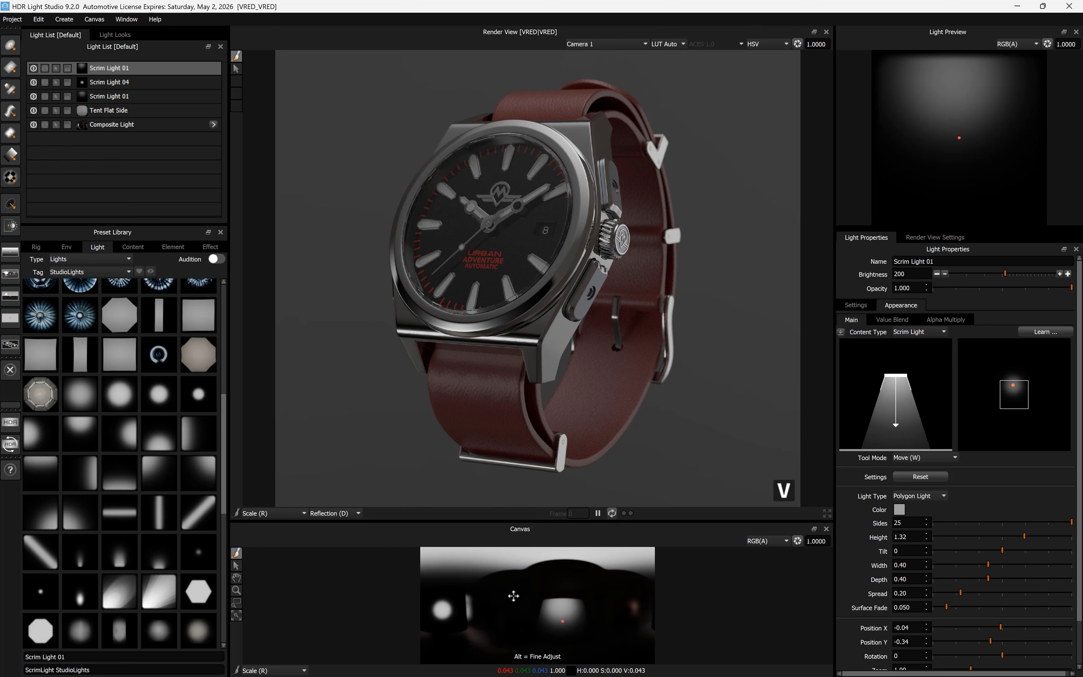
left_click(281, 670)
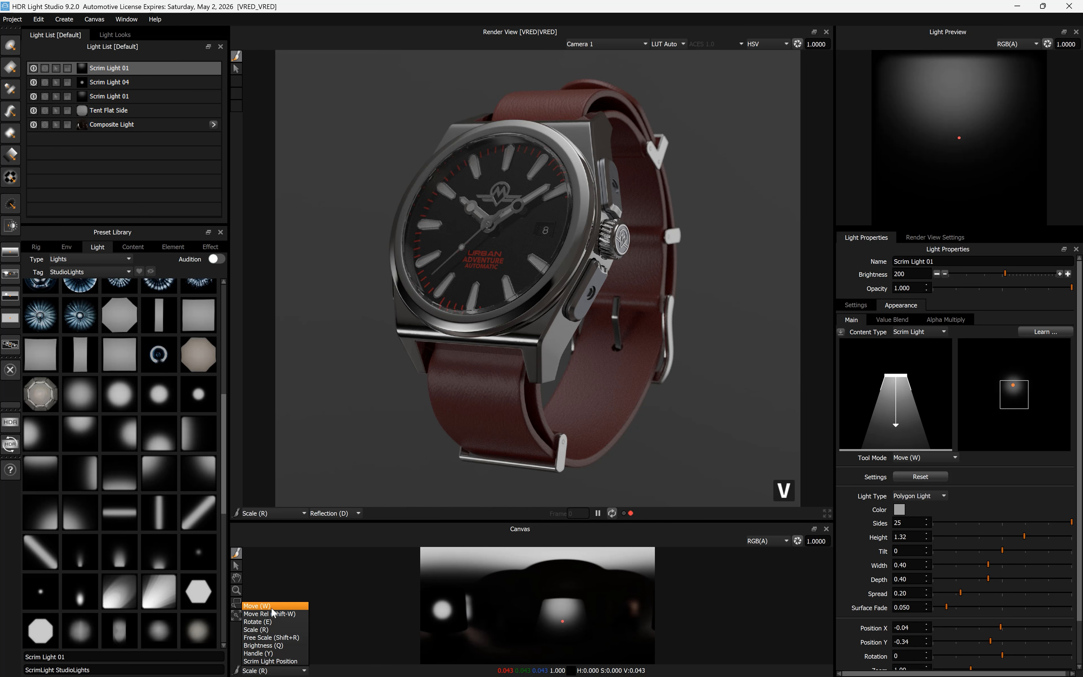
left_click(353, 592)
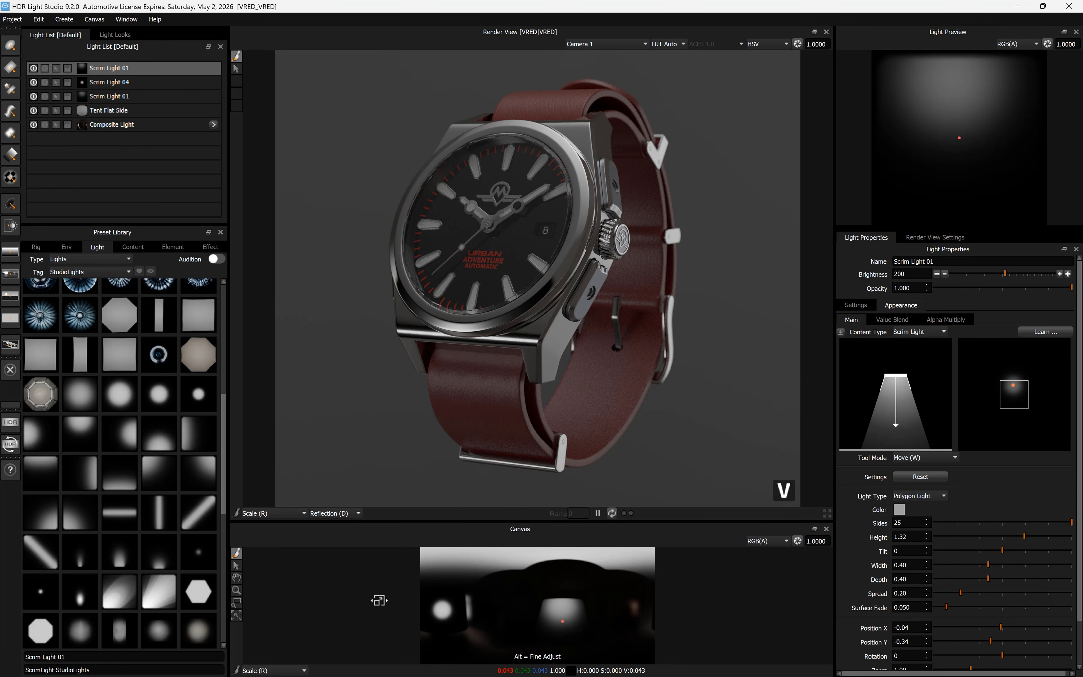
left_click_drag(561, 615, 554, 616)
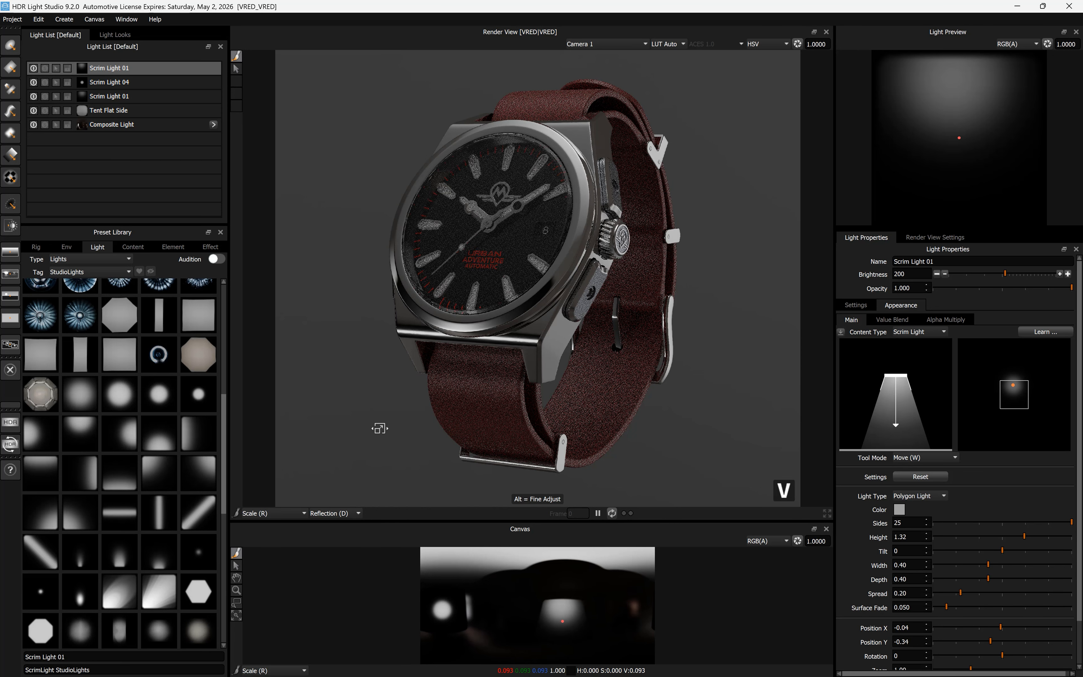
Move the second Scrim Light 01 by reflection in the render view, placing it on the case's upper lug
key("w")
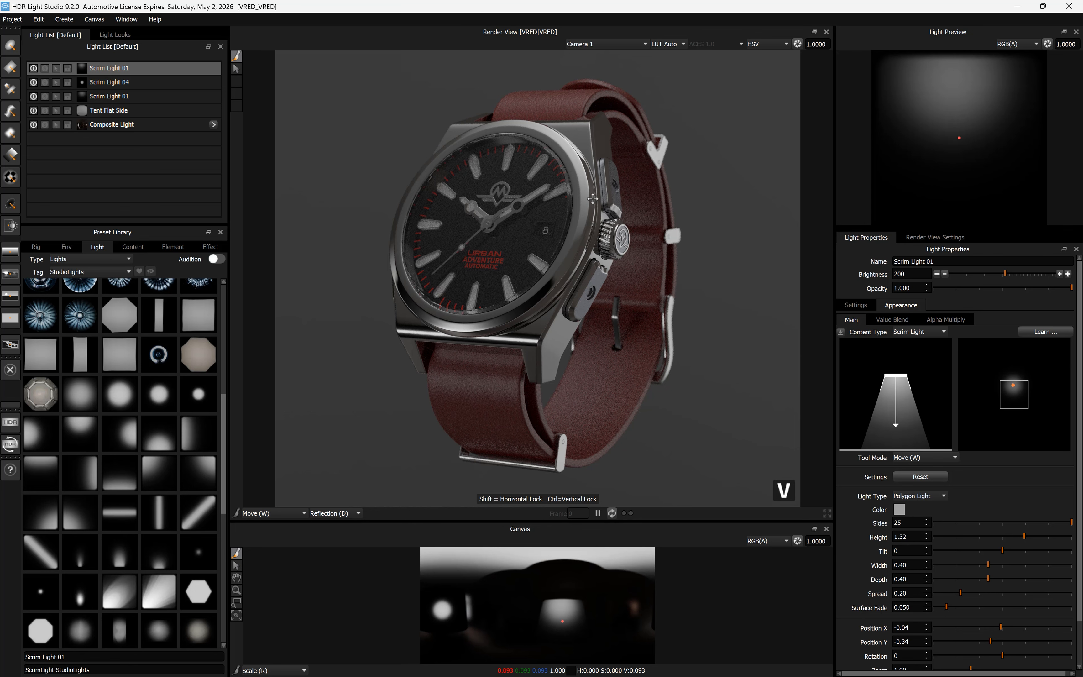
left_click(603, 141)
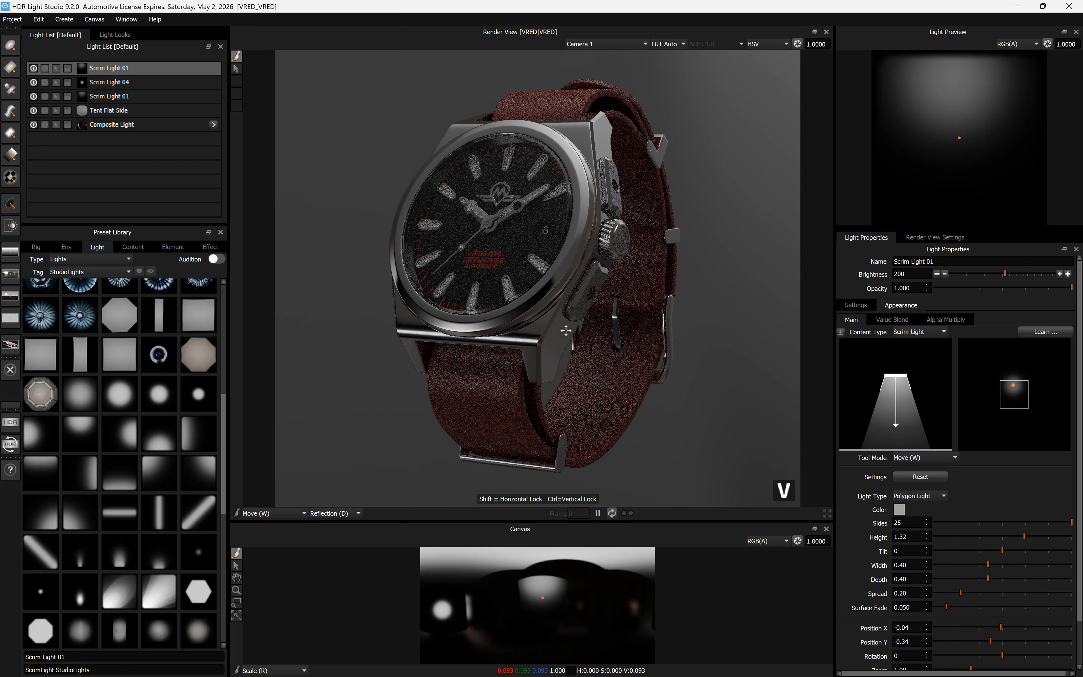
left_click(570, 209)
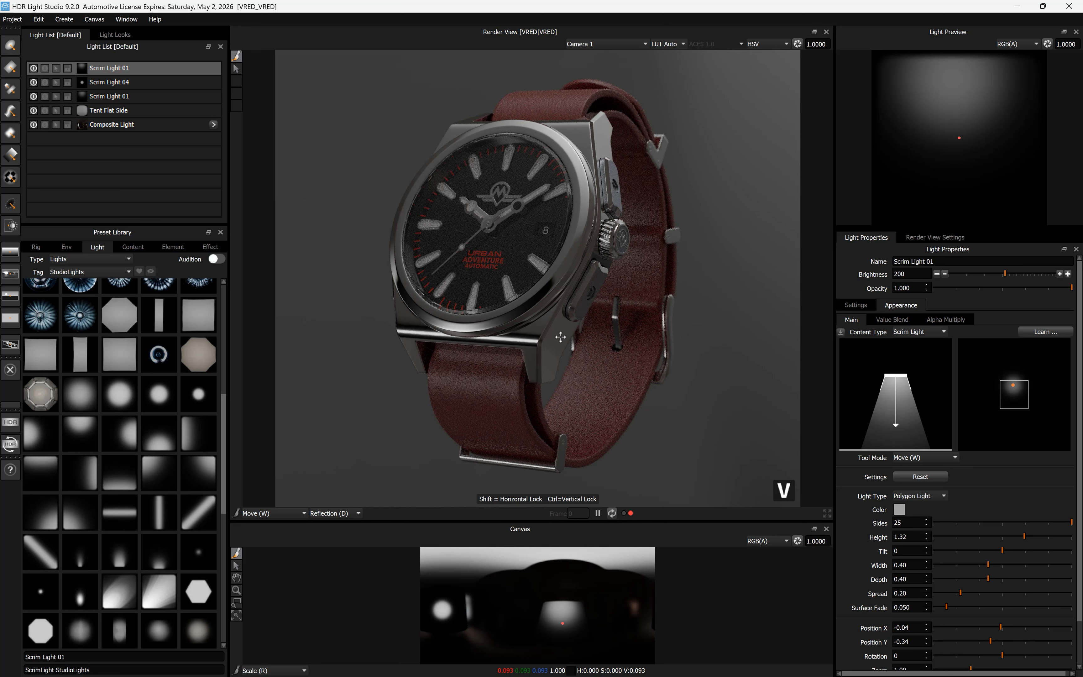
left_click(602, 135)
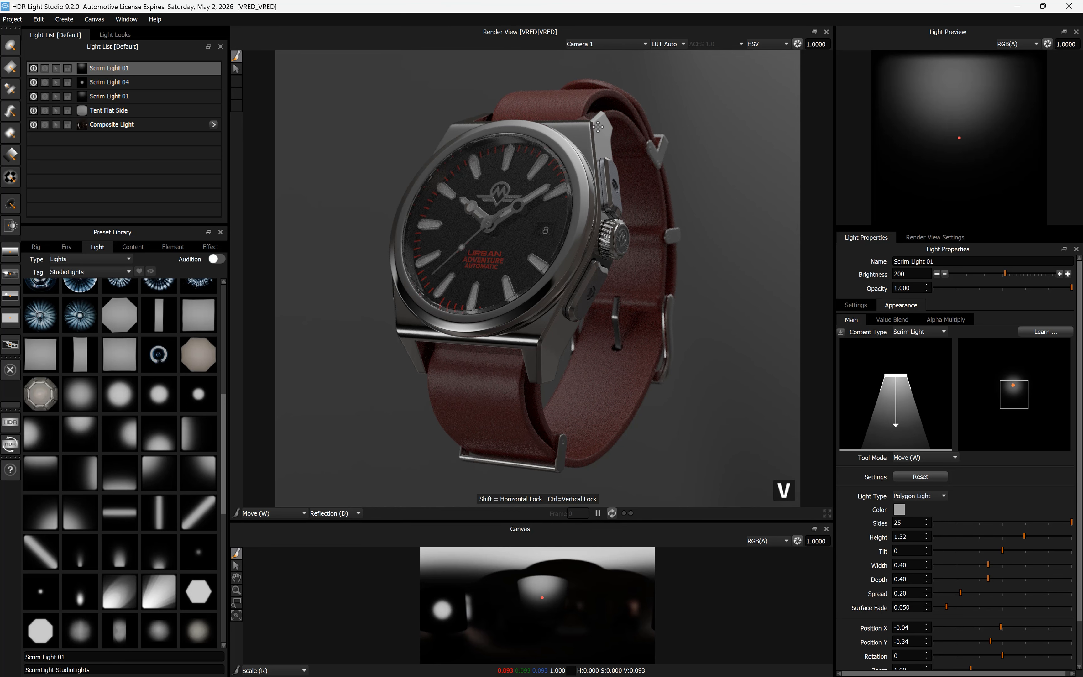
Switch to VRED and enable Light Paint for the Studio environment with Reflection Painting, moving the Material Editor clear
left_click_drag(563, 7, 481, 666)
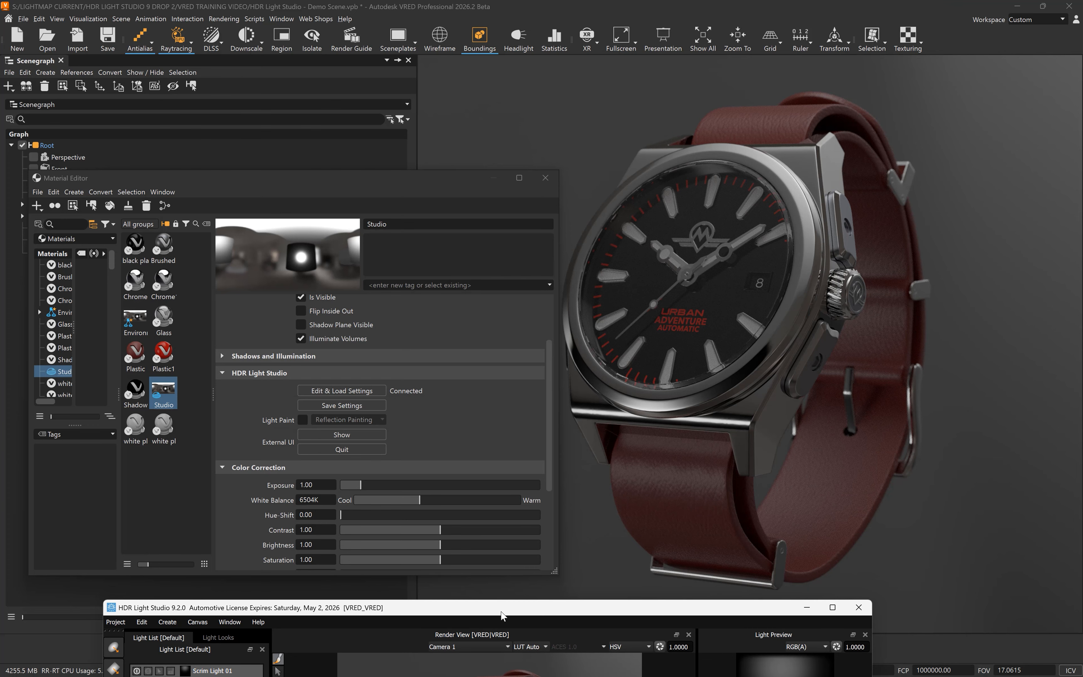
left_click_drag(423, 183, 410, 99)
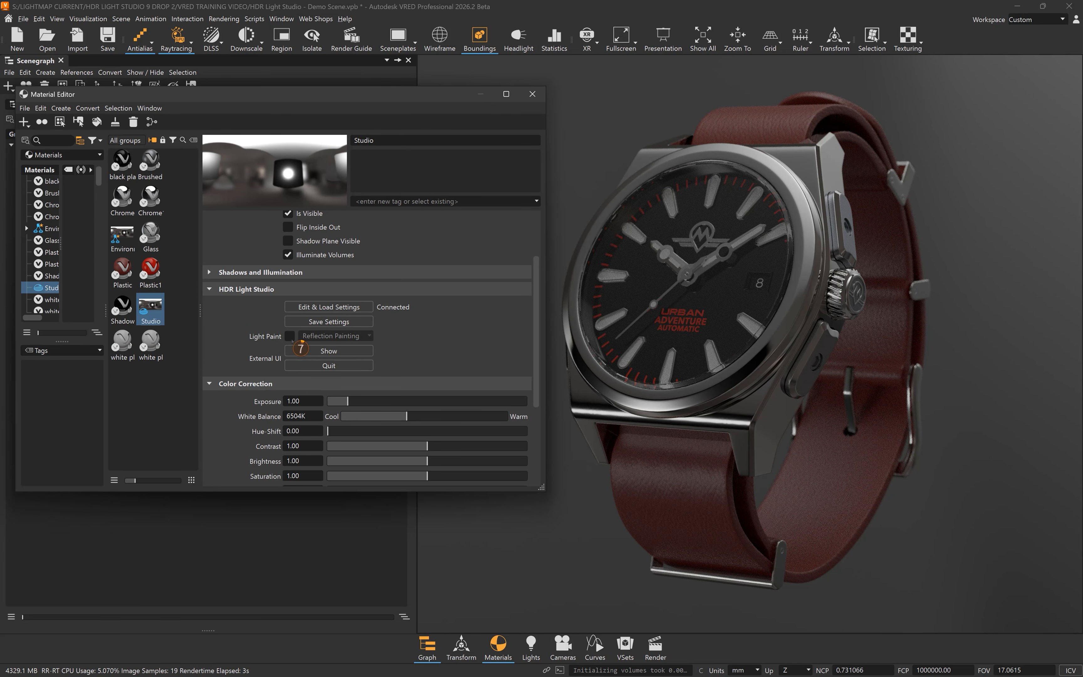
left_click(289, 336)
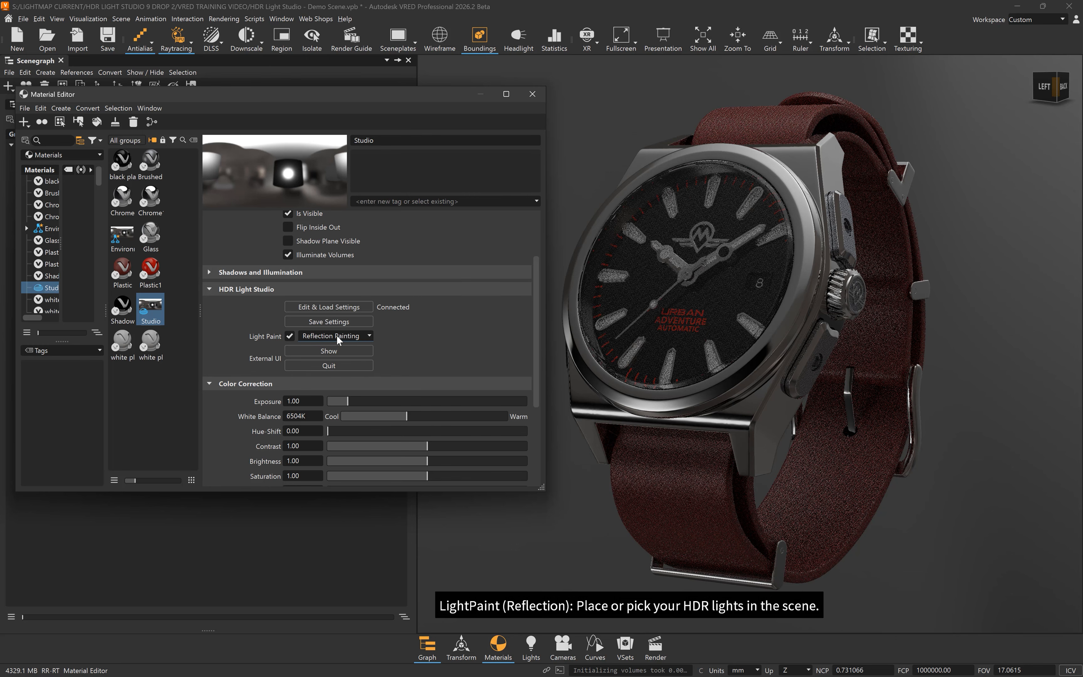
left_click(338, 341)
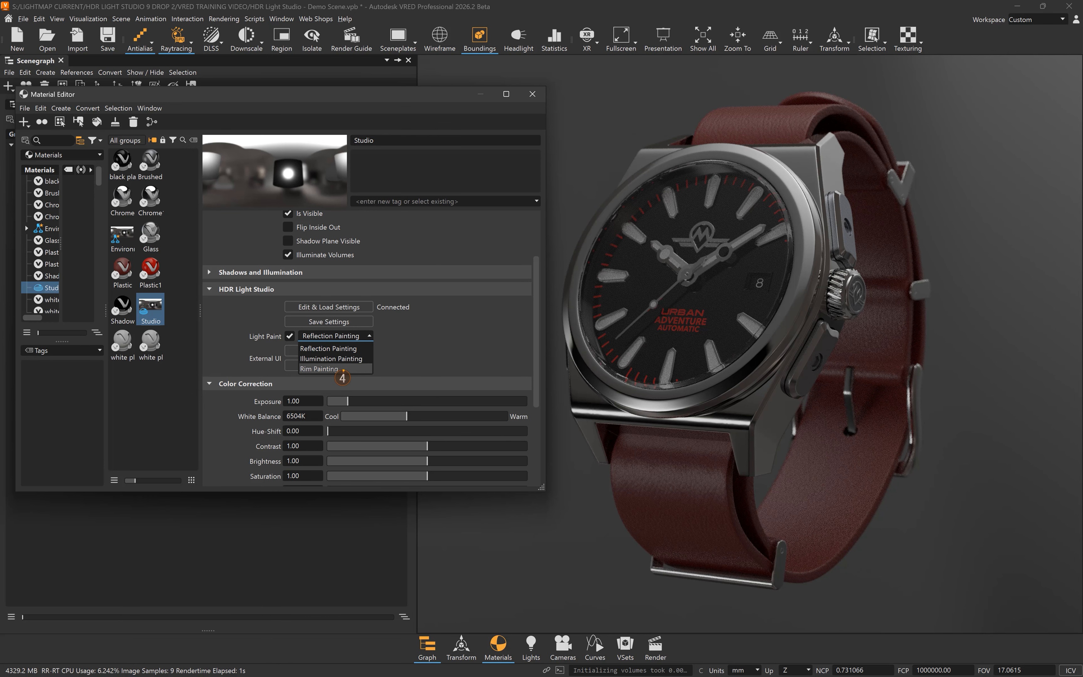
left_click(340, 350)
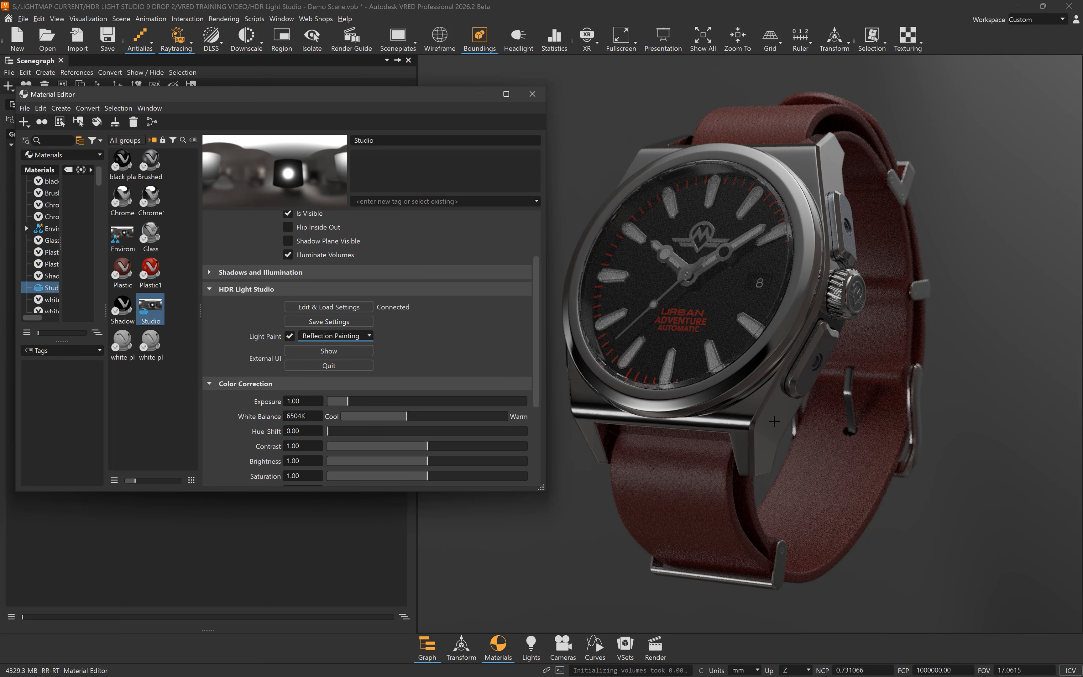
Try light painting in the VRED viewport, moving the scrim light's reflection between the watch case's lower and upper lugs
left_click(774, 421)
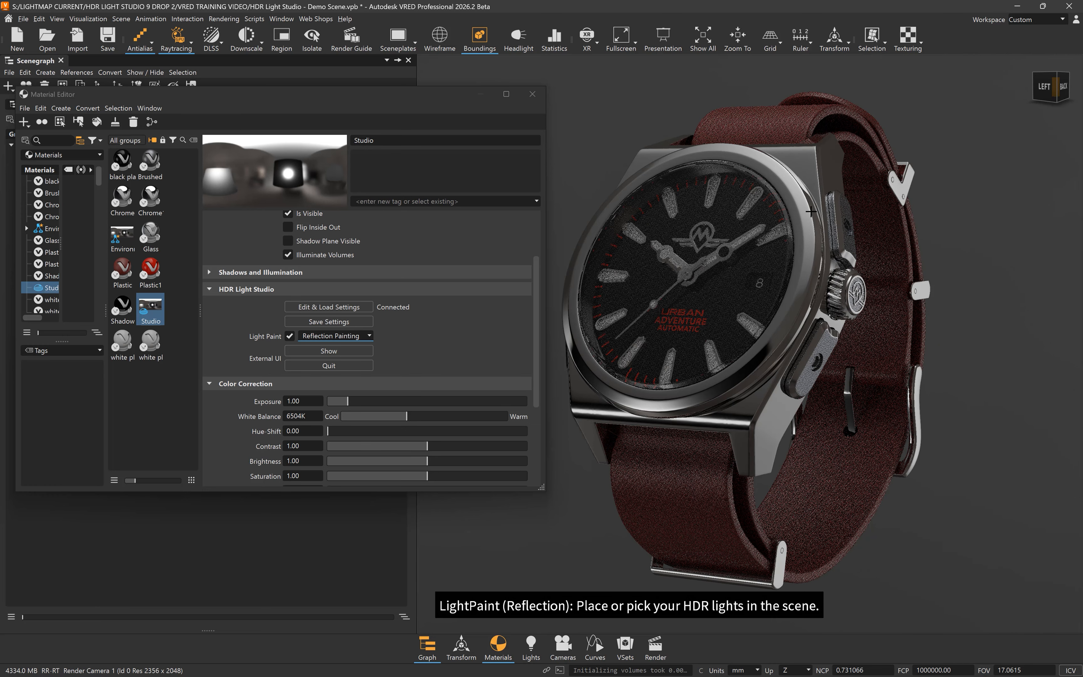
left_click(832, 156)
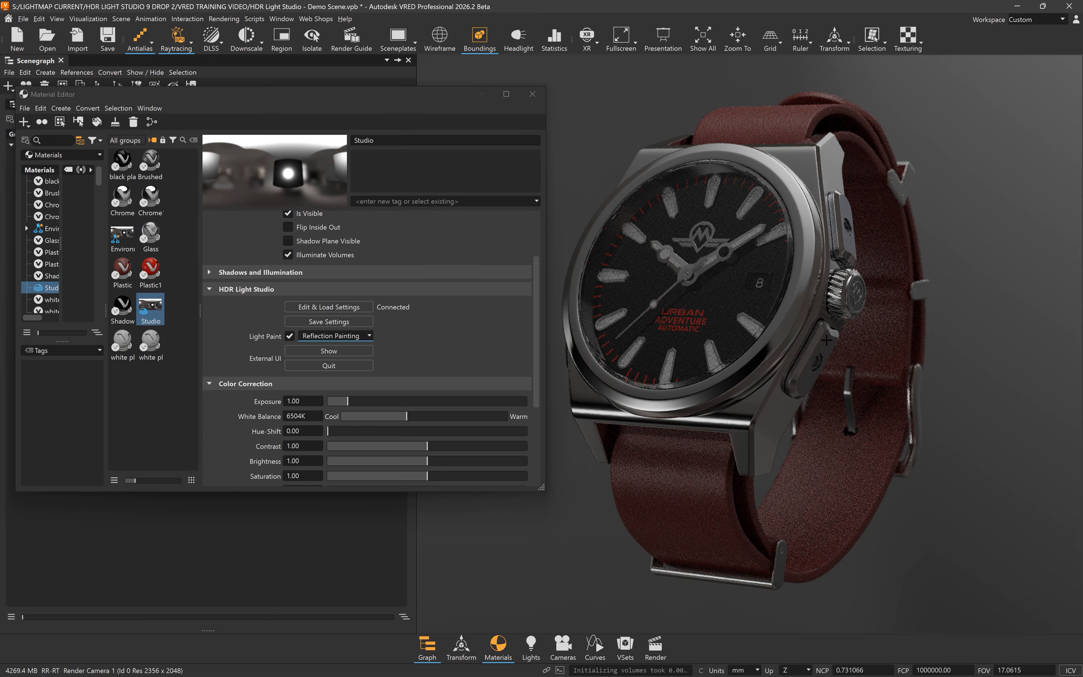
left_click(814, 369)
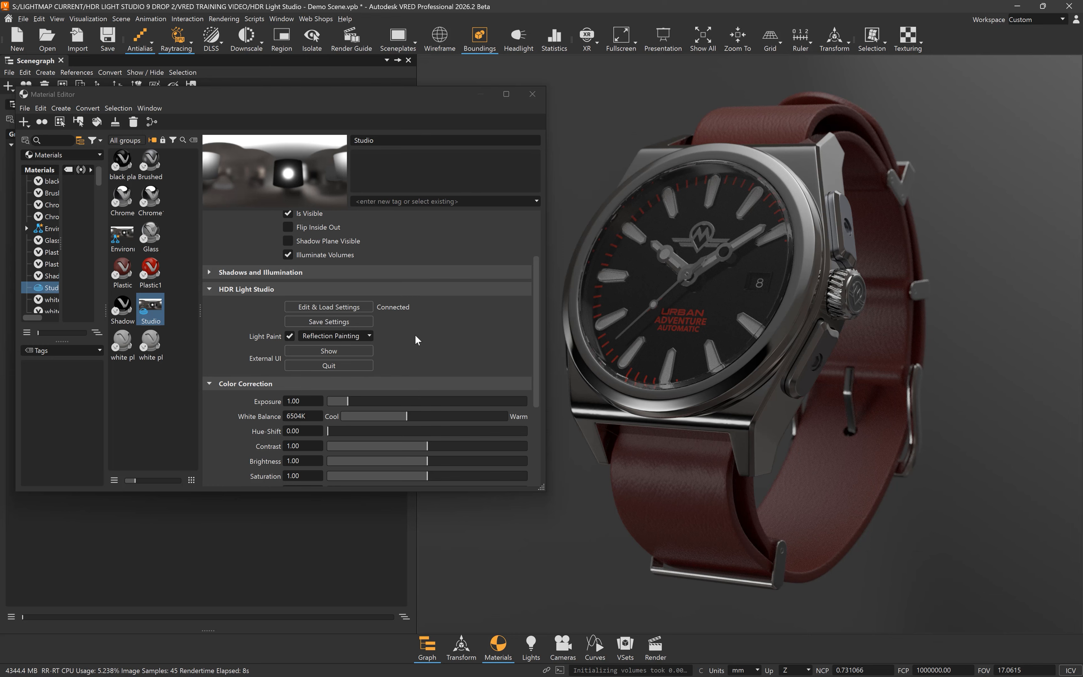
Save the HDR Light Studio settings in VRED and return to HDR Light Studio with its window maximized
left_click(346, 324)
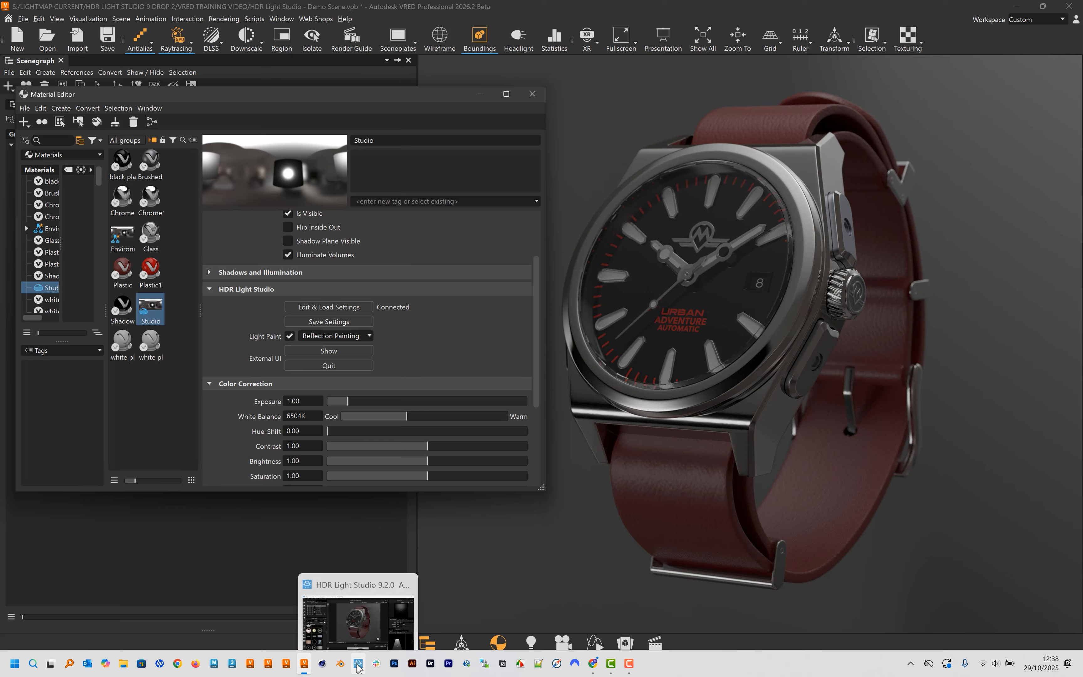
left_click(358, 667)
left_click_drag(511, 616, 517, 188)
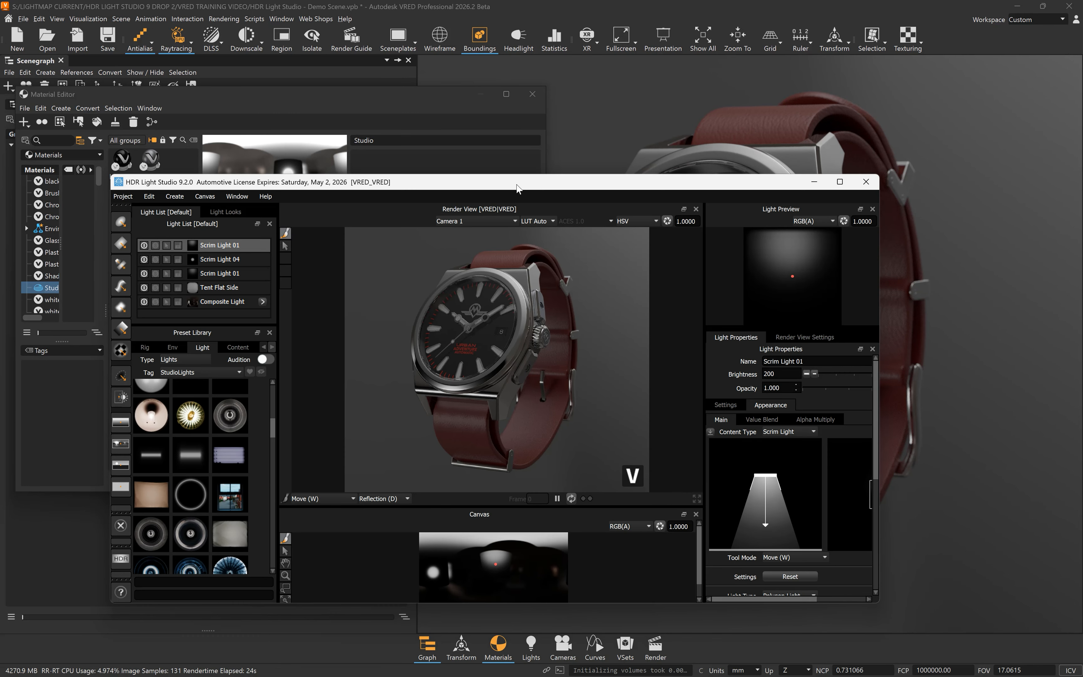
double_click(517, 187)
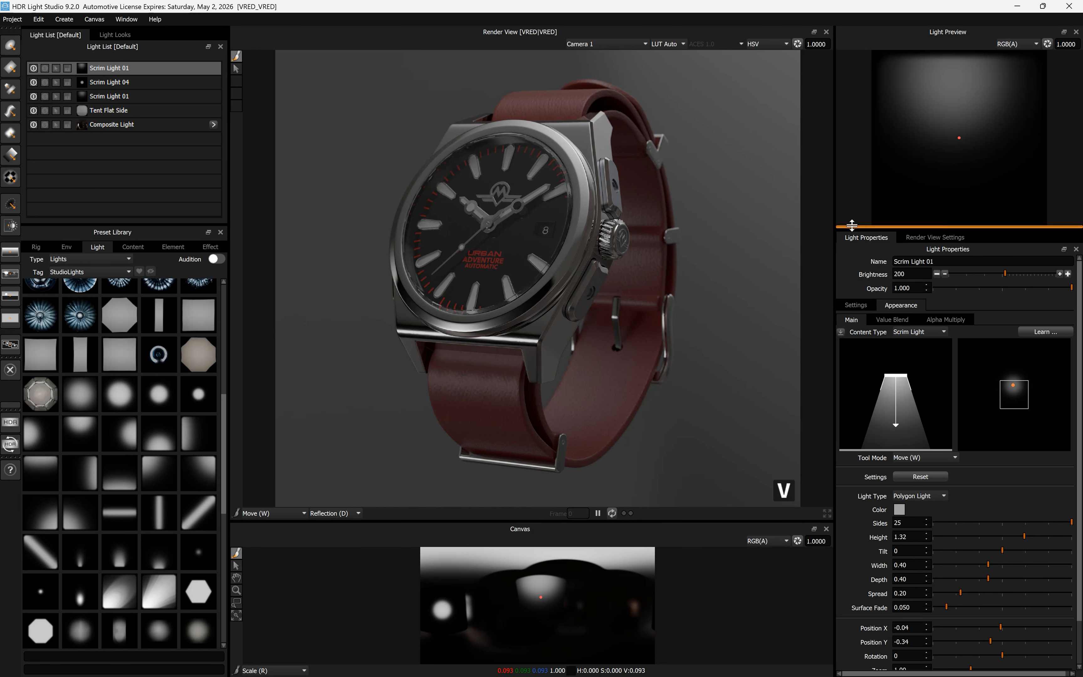
Enlarge the light properties area and move the scrim source to Position X 0.00 and Position Y 0.08
left_click_drag(852, 225, 851, 187)
left_click_drag(1013, 346, 1015, 378)
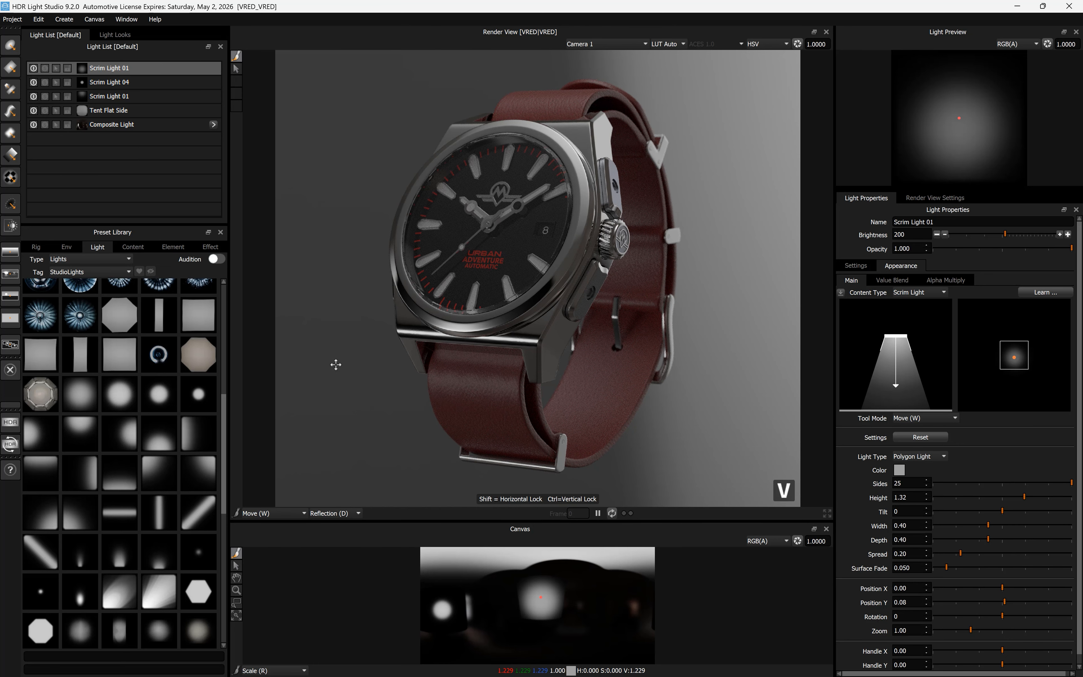
key("e")
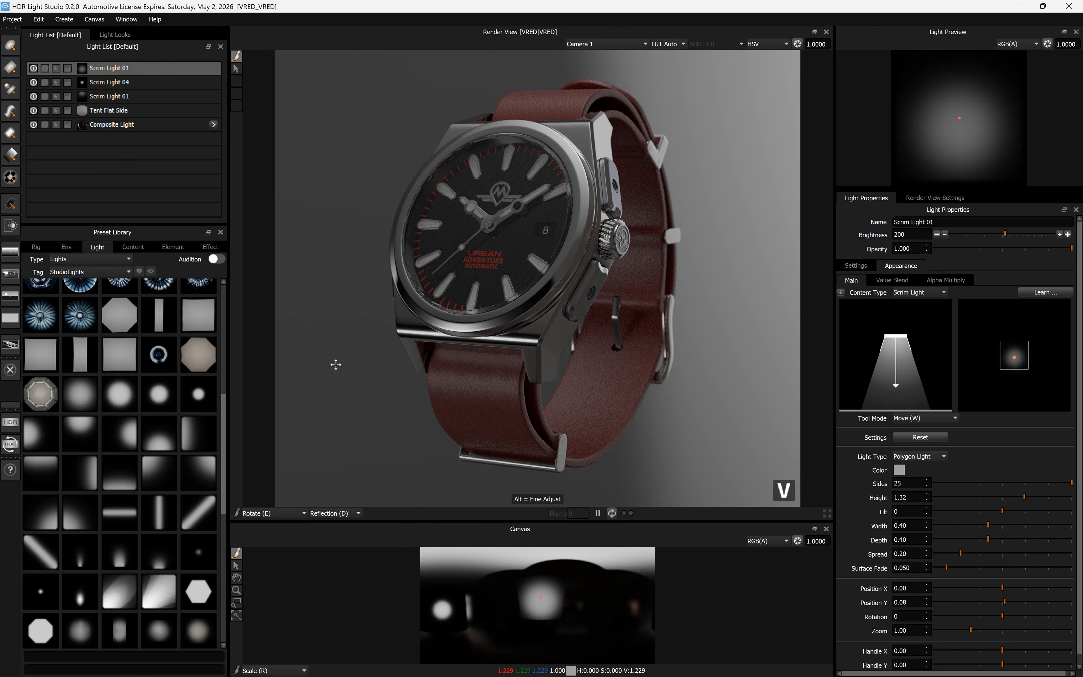
key("r")
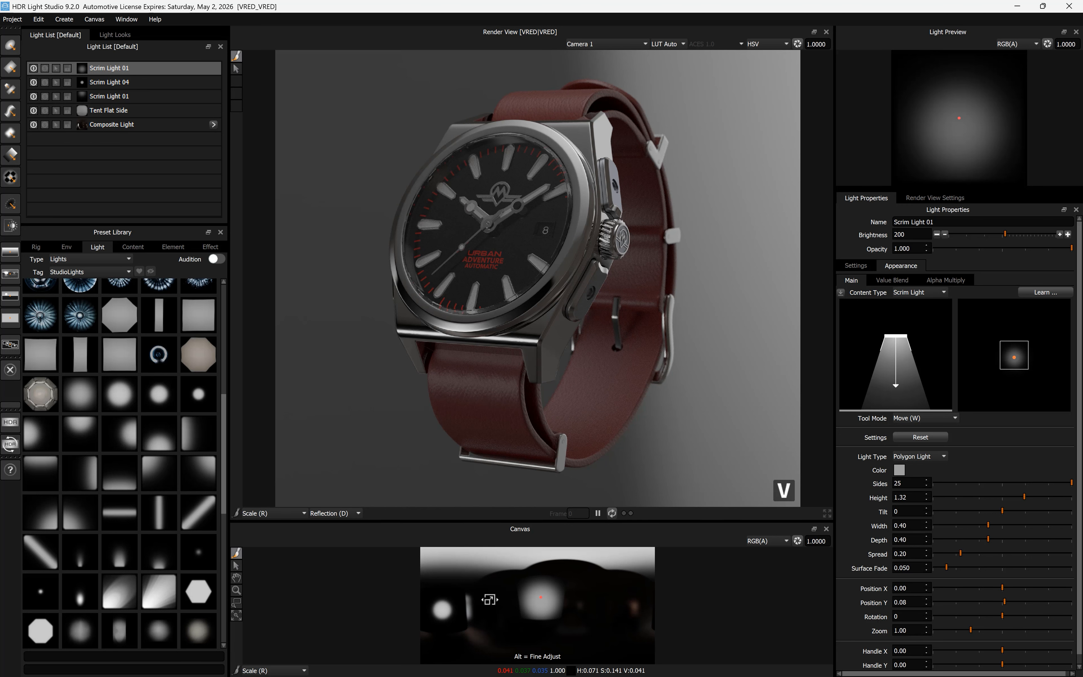
key("e")
key("w")
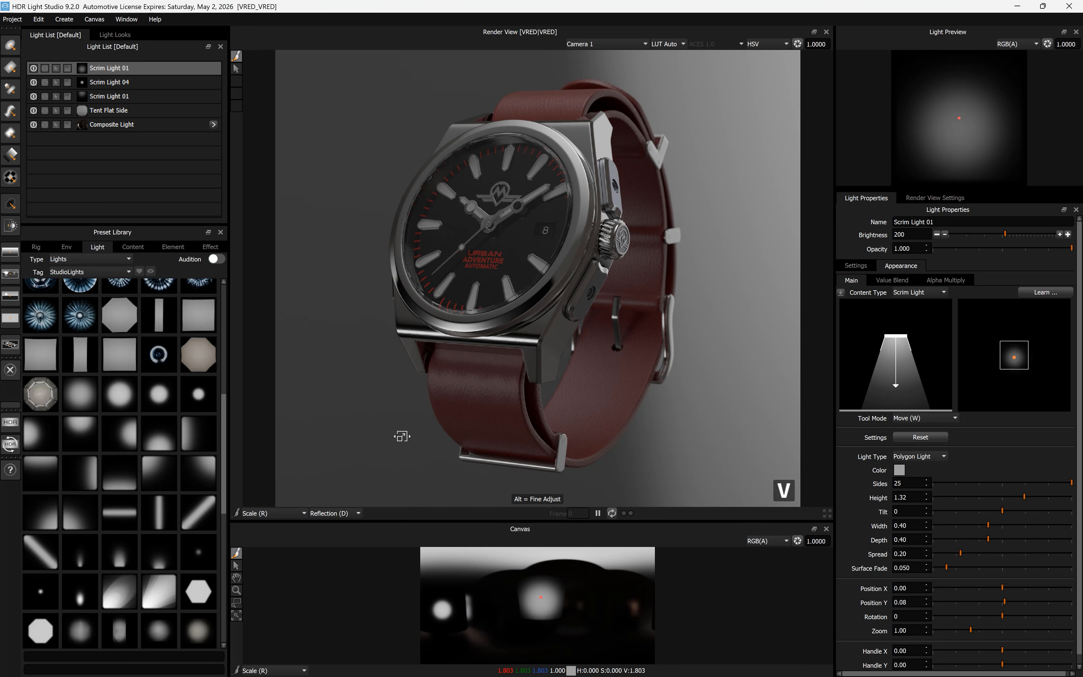
Lower the scrim source's Height to 0.22 and reduce its Width and Depth to 0.38
key("w")
mouse_move(1014, 357)
left_mouse_down()
mouse_move(1014, 342)
mouse_move(1025, 355)
mouse_move(1014, 354)
left_mouse_up()
left_click_drag(931, 326, 919, 417)
key("r")
key("w")
key("r")
left_click_drag(917, 361, 926, 361)
Offset the scrim source to Position X 0.34 and Position Y -0.02, and raise its Height to 1.31
key("w")
left_click_drag(1014, 355, 1024, 354)
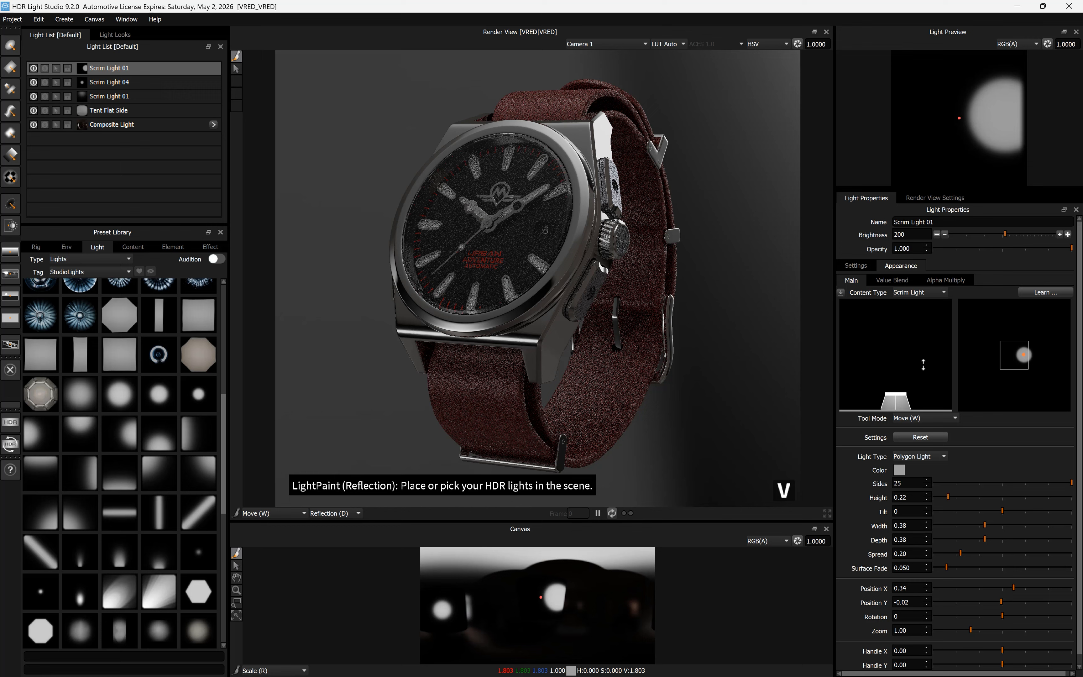
mouse_move(924, 365)
left_mouse_down()
mouse_move(927, 326)
mouse_move(922, 344)
left_mouse_up()
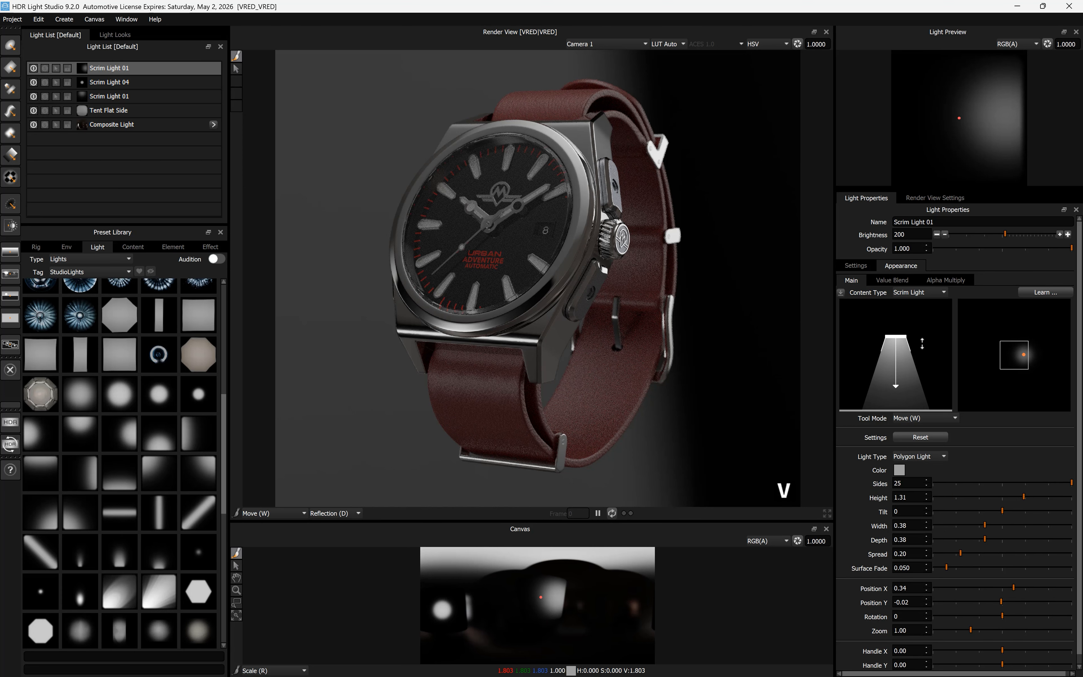
Set the scrim light's brightness to 267 and place its reflection on the lower pusher
left_click(1060, 234)
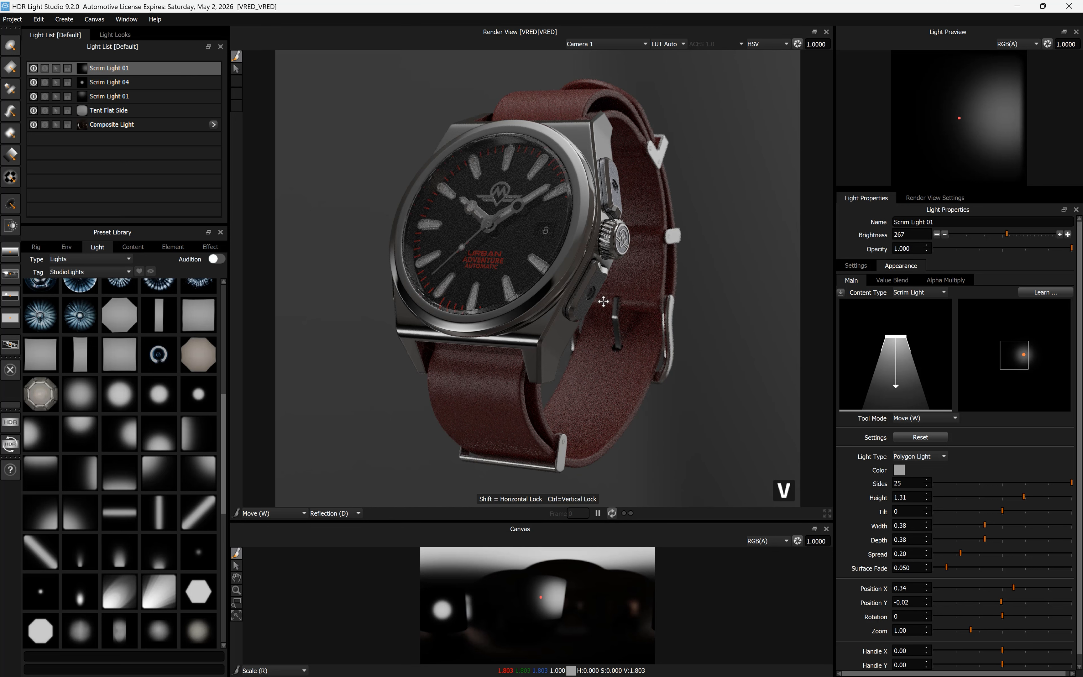
left_click(599, 278)
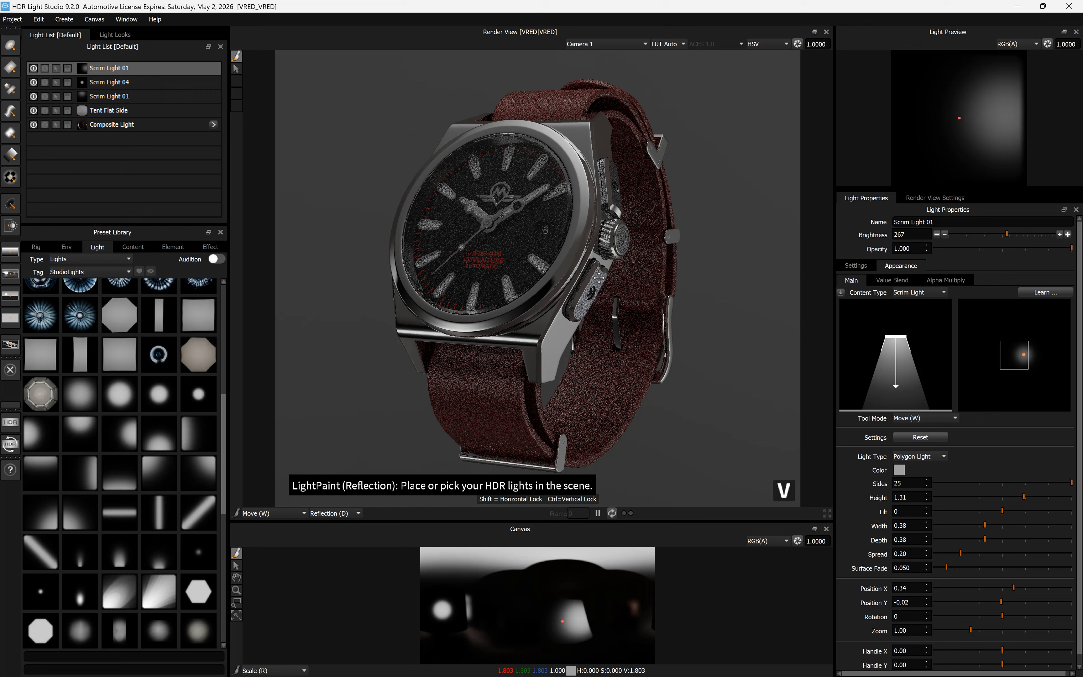
Duplicate Scrim Light 01 under the same name and place the copy's reflection on the case's upper lug
right_click(121, 68)
left_click(156, 109)
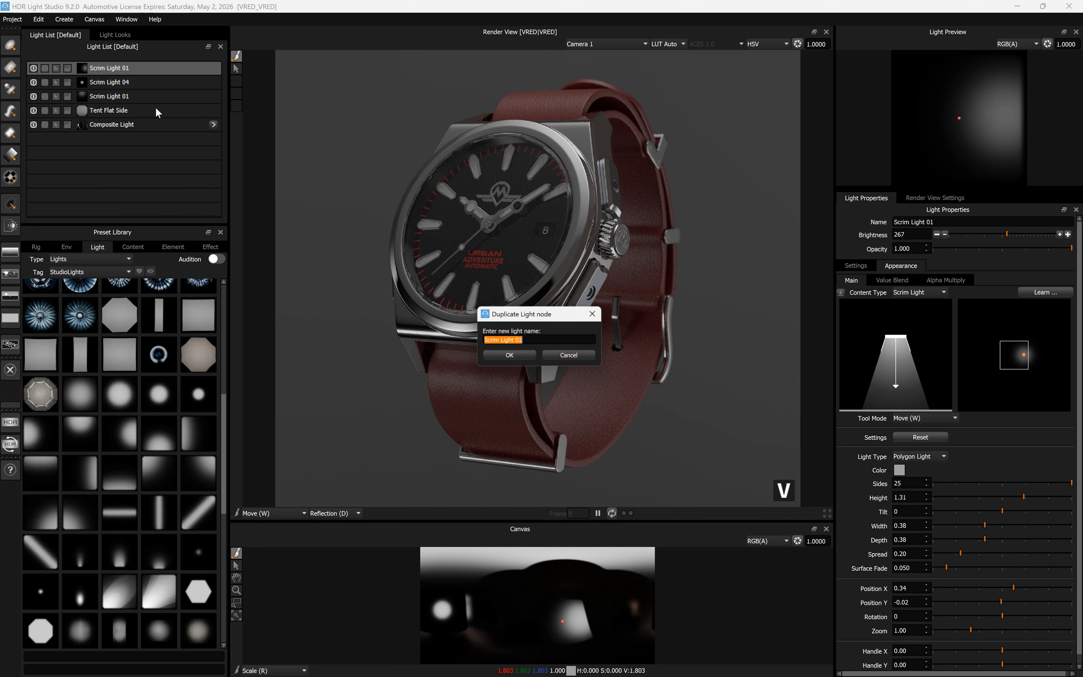
left_click(508, 356)
left_click(602, 127)
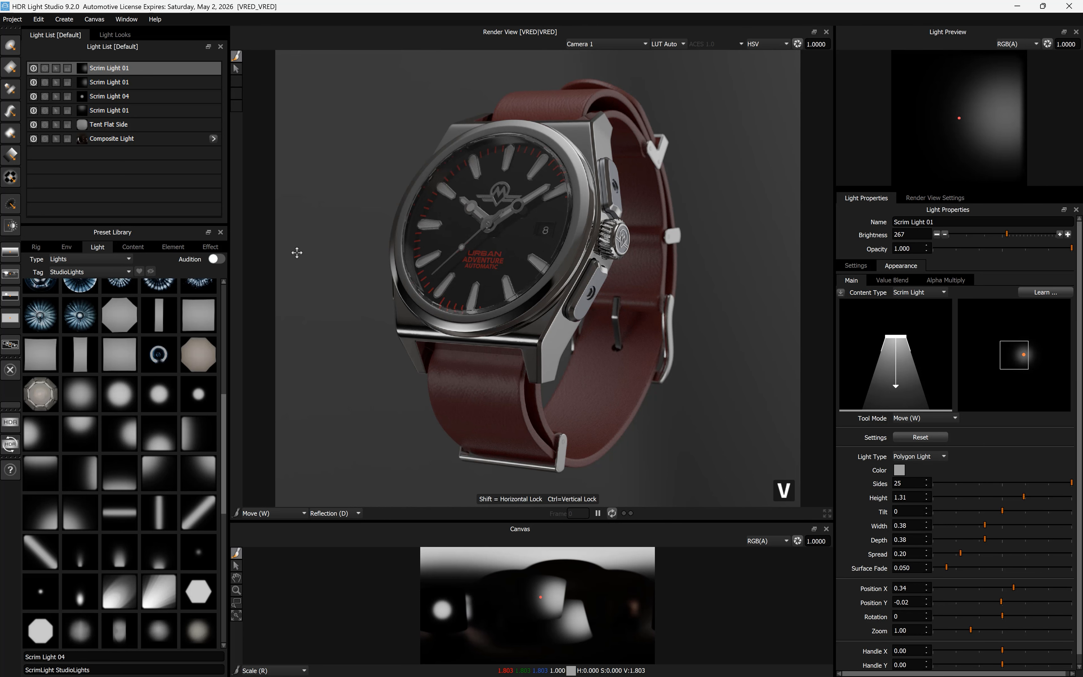
Add a Rect Light and set its Width and Height to 2
left_click(10, 69)
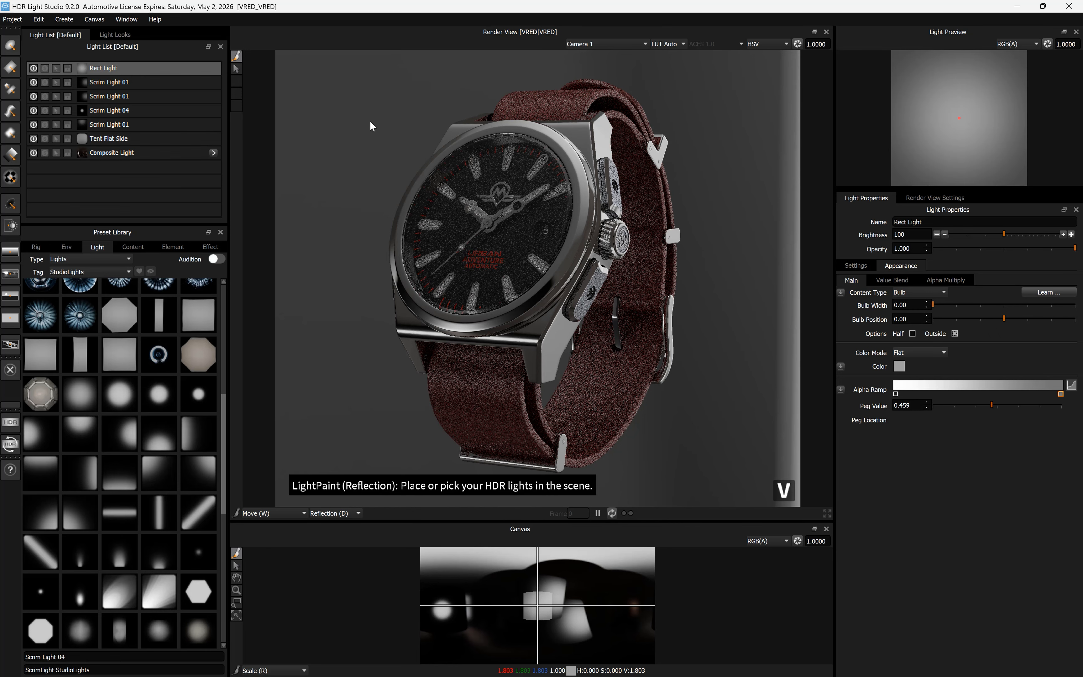
left_click(863, 265)
double_click(904, 365)
type("2")
key("Tab")
type("2")
Place the Rect Light with Rim painting in the background behind the watch's upper edge and set its Rotation to -48.57
left_click(337, 515)
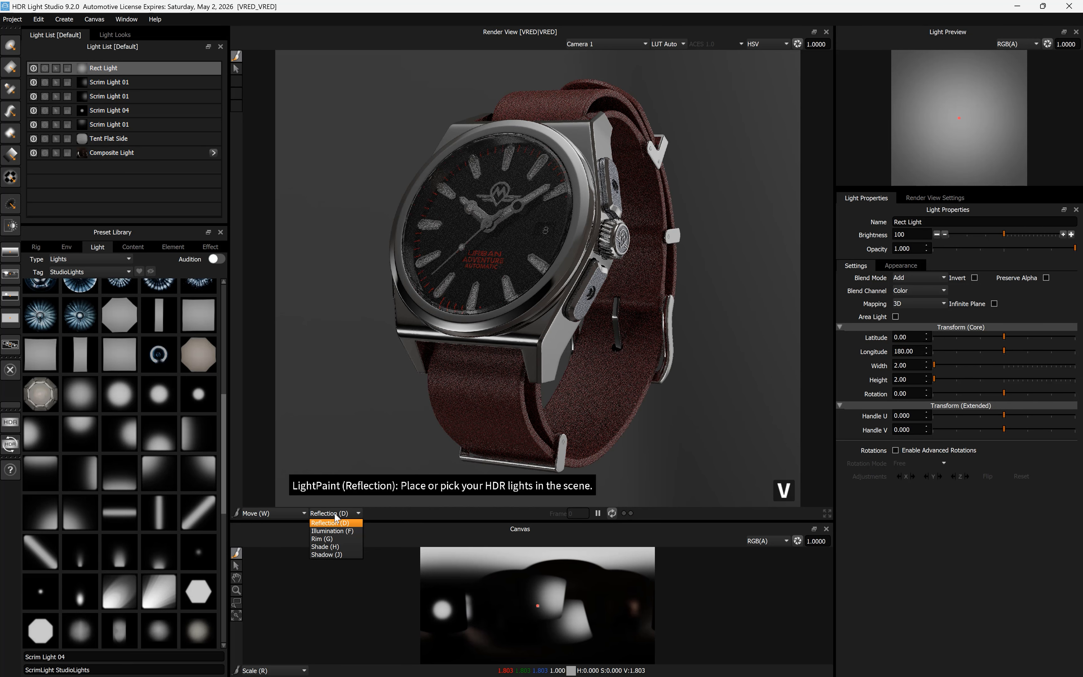
left_click(327, 536)
left_click(362, 126)
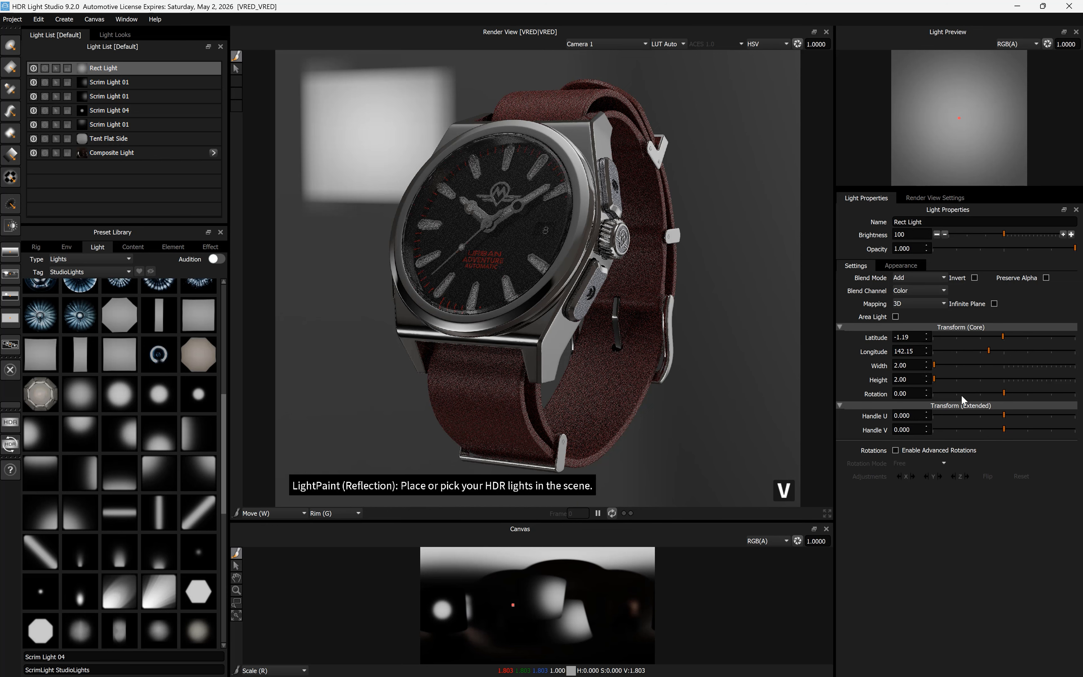
left_click(986, 394)
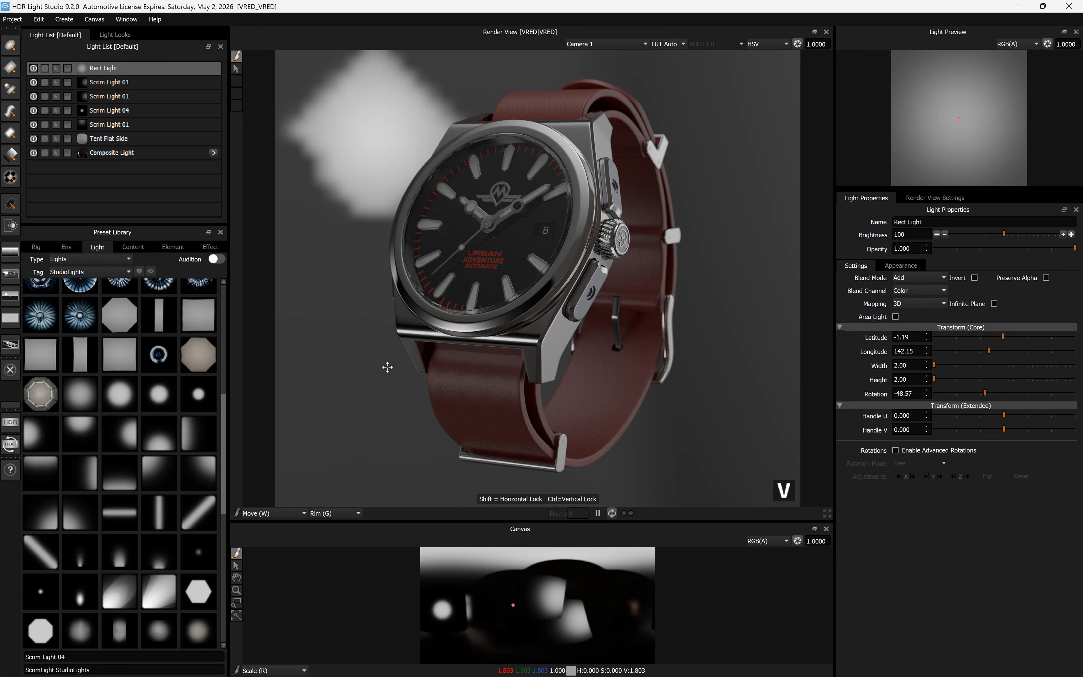
Delete the Rect Light from the light list
right_click(150, 73)
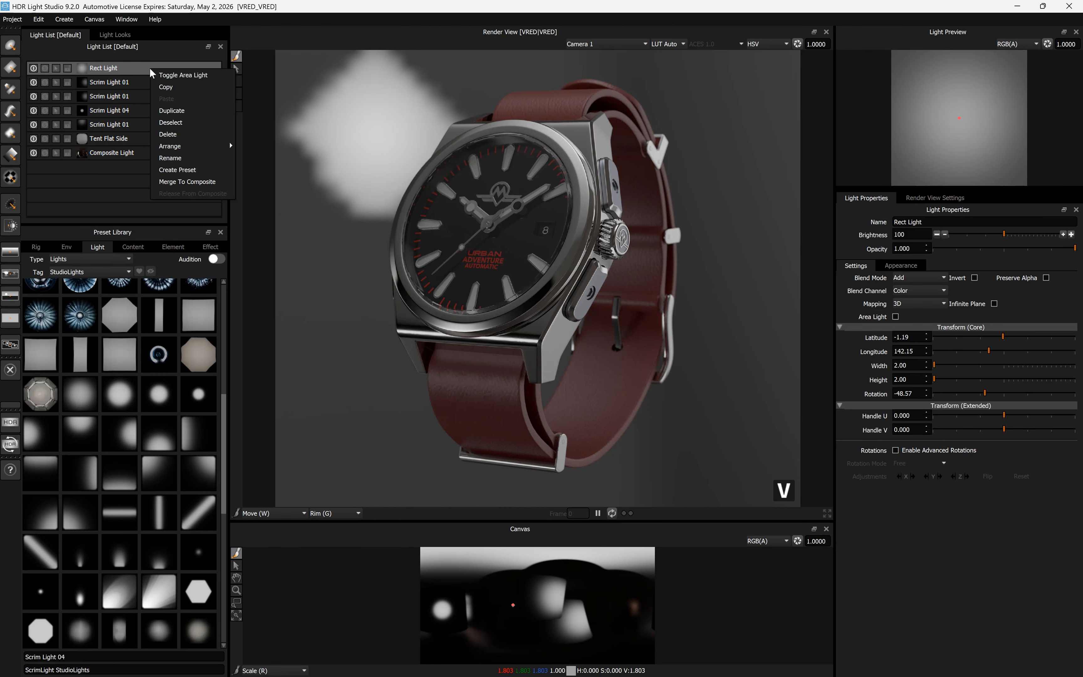
left_click(178, 134)
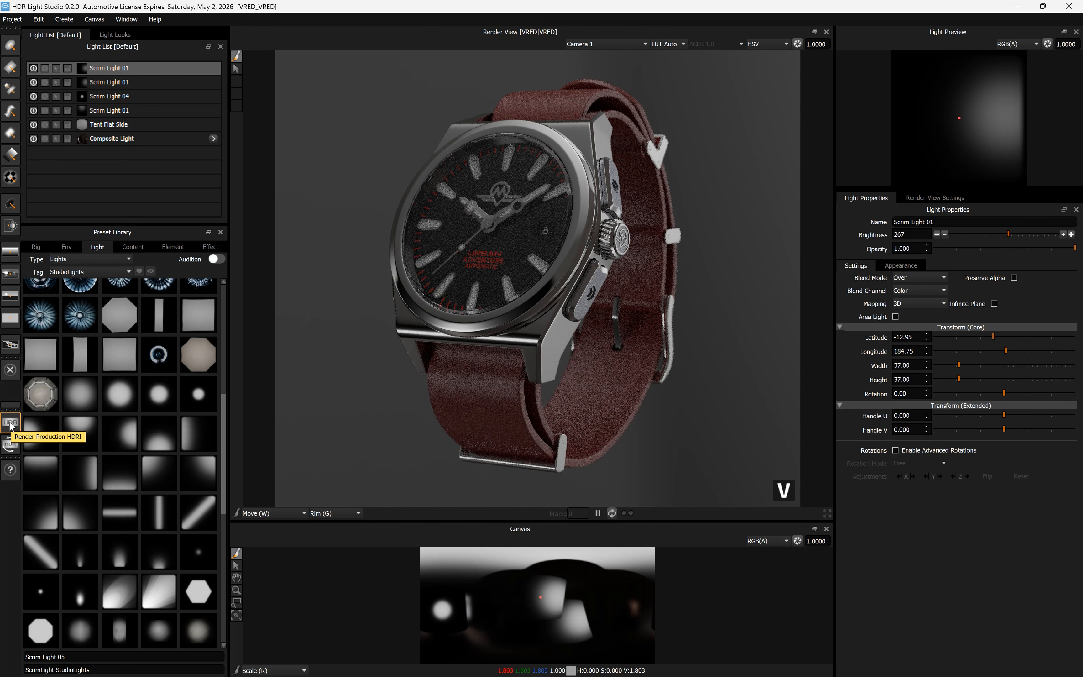
Open the Production Render settings and set the map Resolution to 5000x2500
left_click(9, 423)
left_click_drag(449, 222, 416, 230)
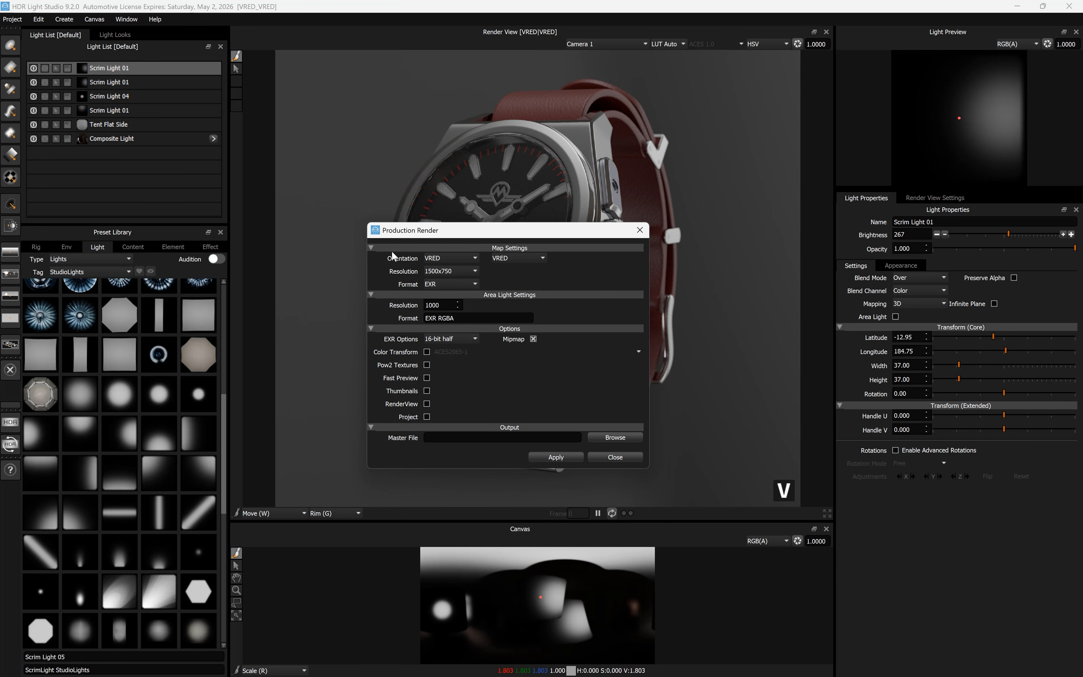
left_click(452, 272)
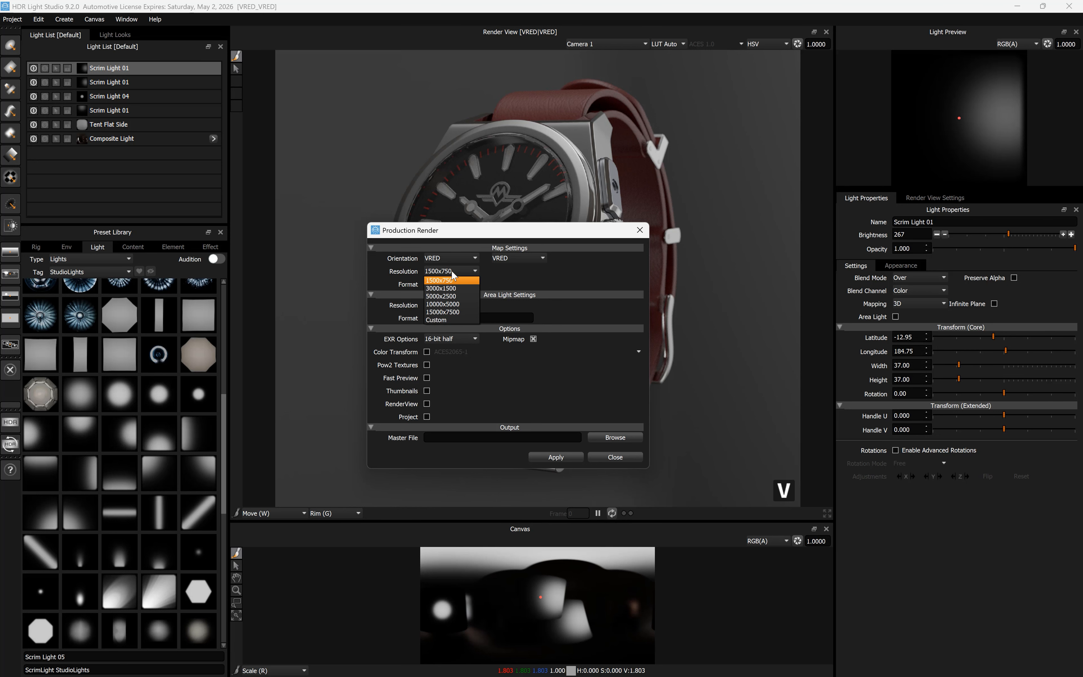
left_click(456, 297)
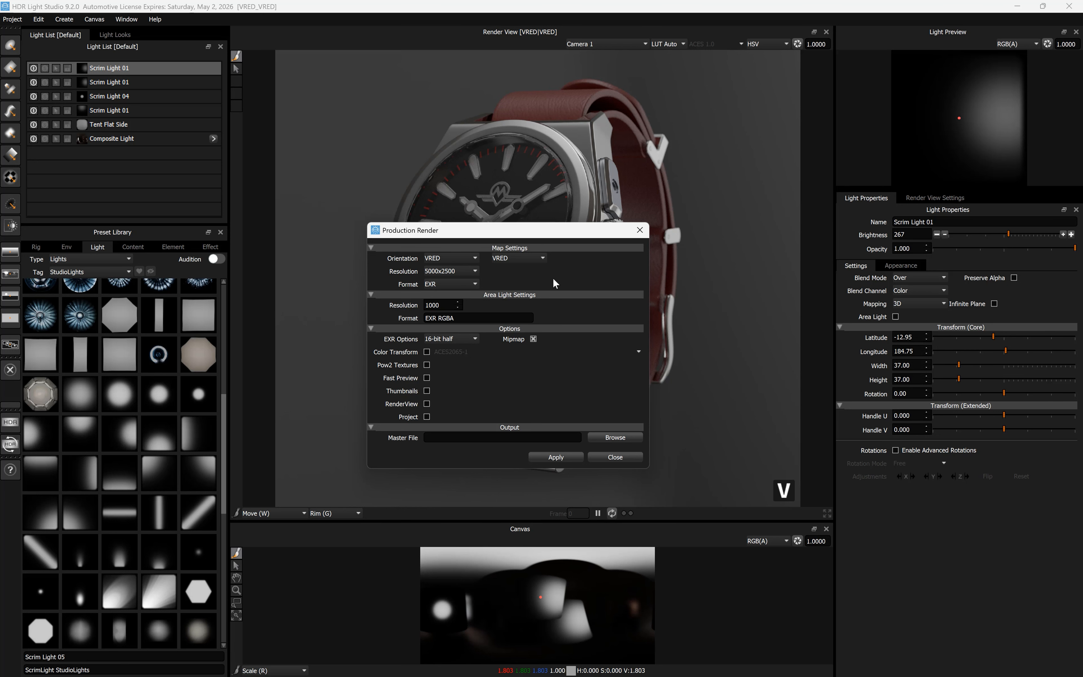
Set the master file to an EXR named DEMO 1 on the Desktop and render the production HDRI
left_click(615, 437)
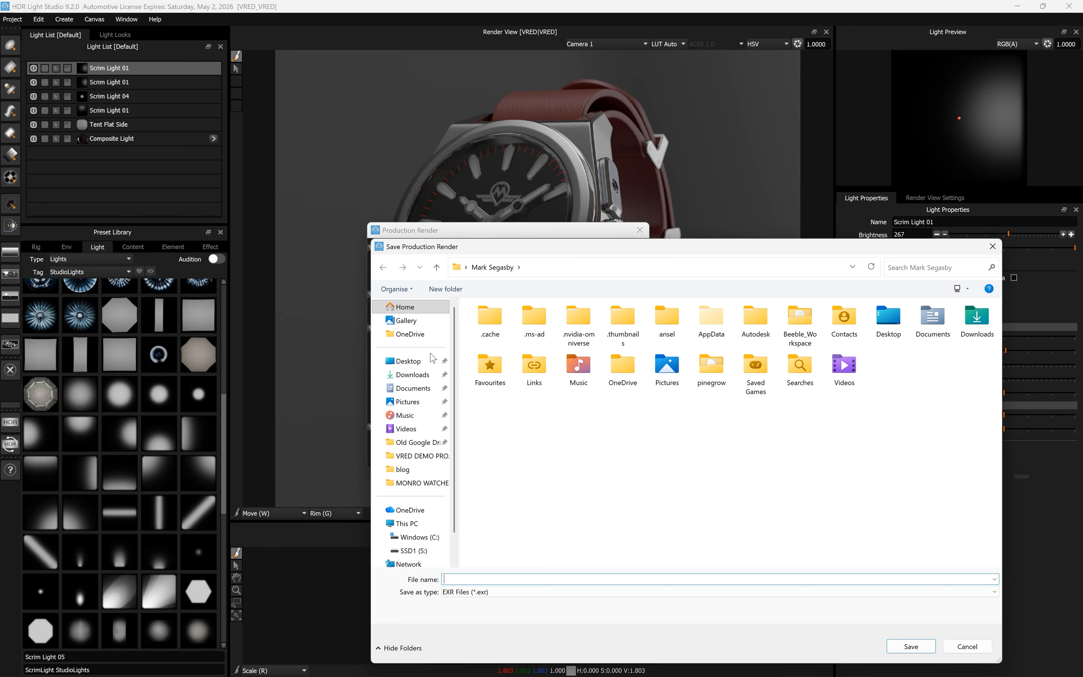
left_click_drag(540, 249, 401, 159)
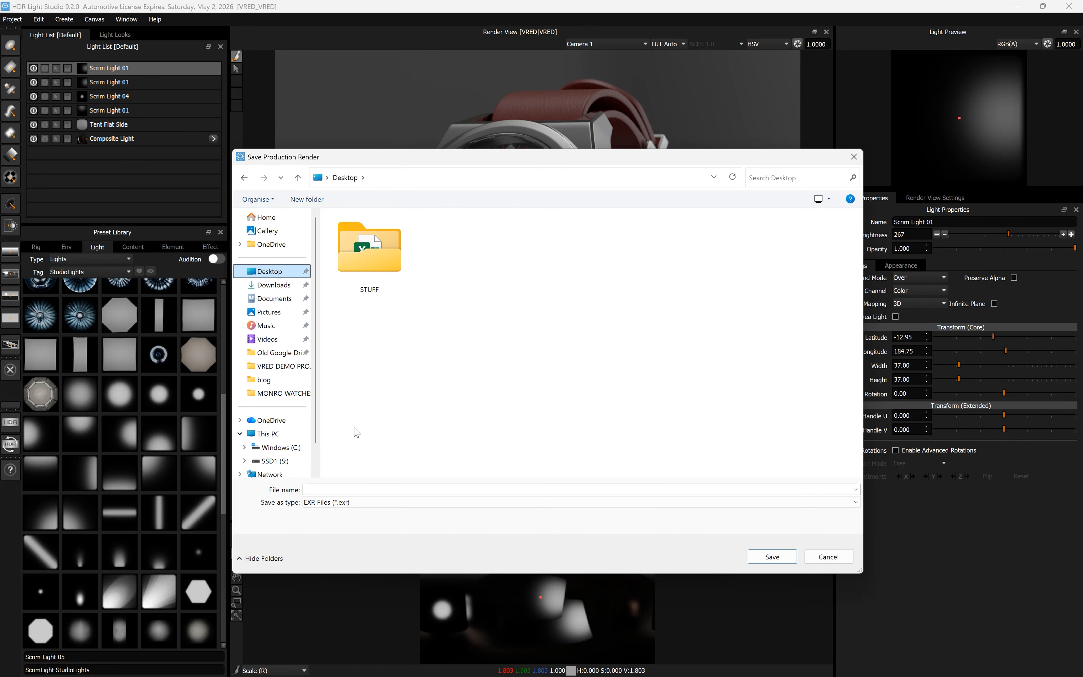
left_click(341, 489)
type("DEM")
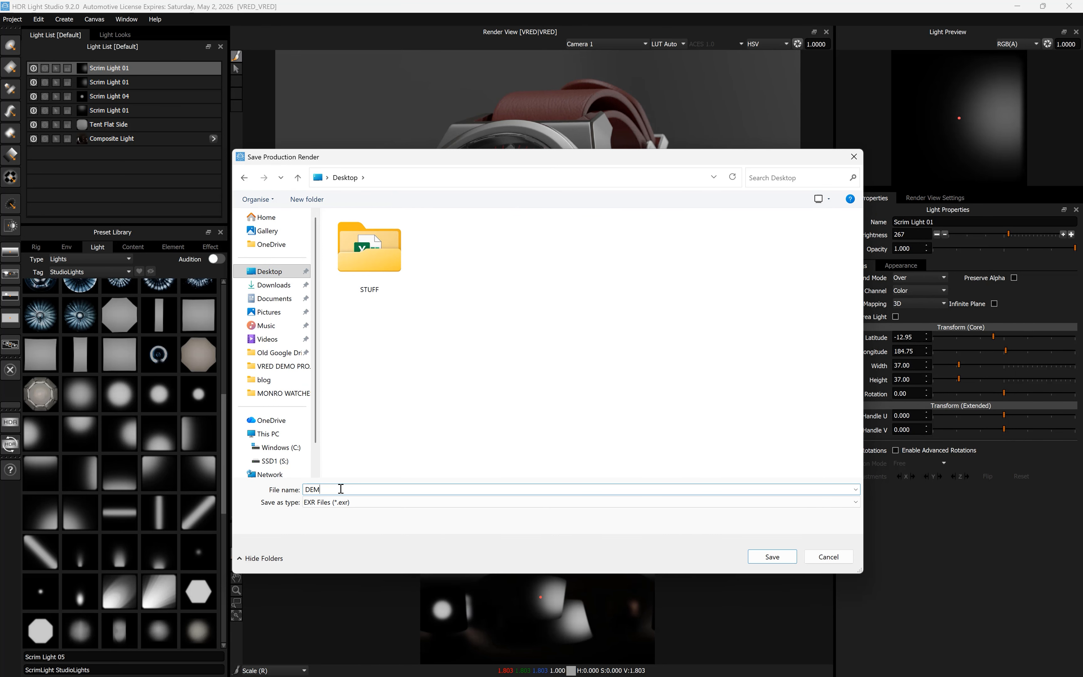
type("O 1")
left_click(769, 555)
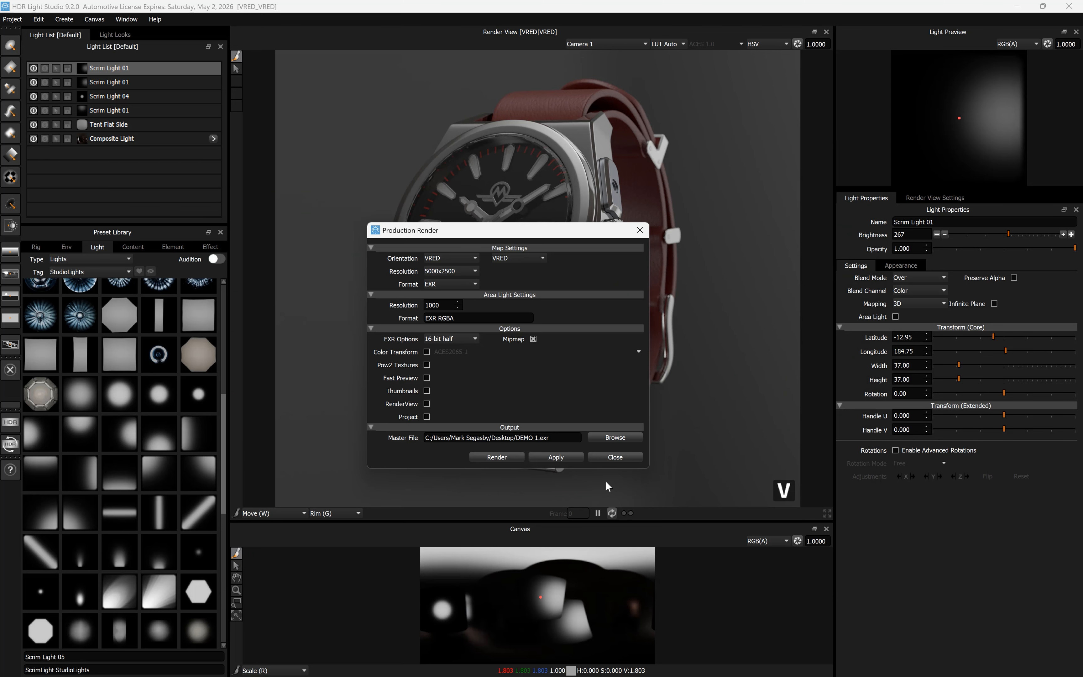
left_click(495, 457)
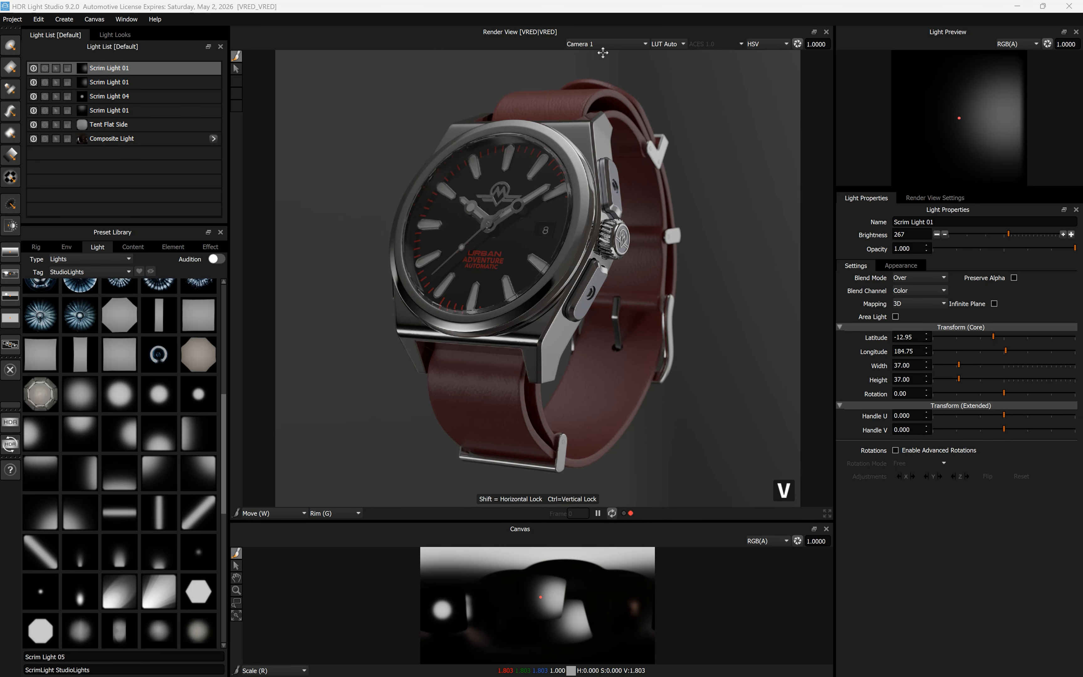
Switch to VRED's Material Editor and reselect the Studio environment material to refresh its Environment file path
double_click(594, 8)
left_click_drag(520, 408, 449, 521)
left_click_drag(537, 282, 537, 242)
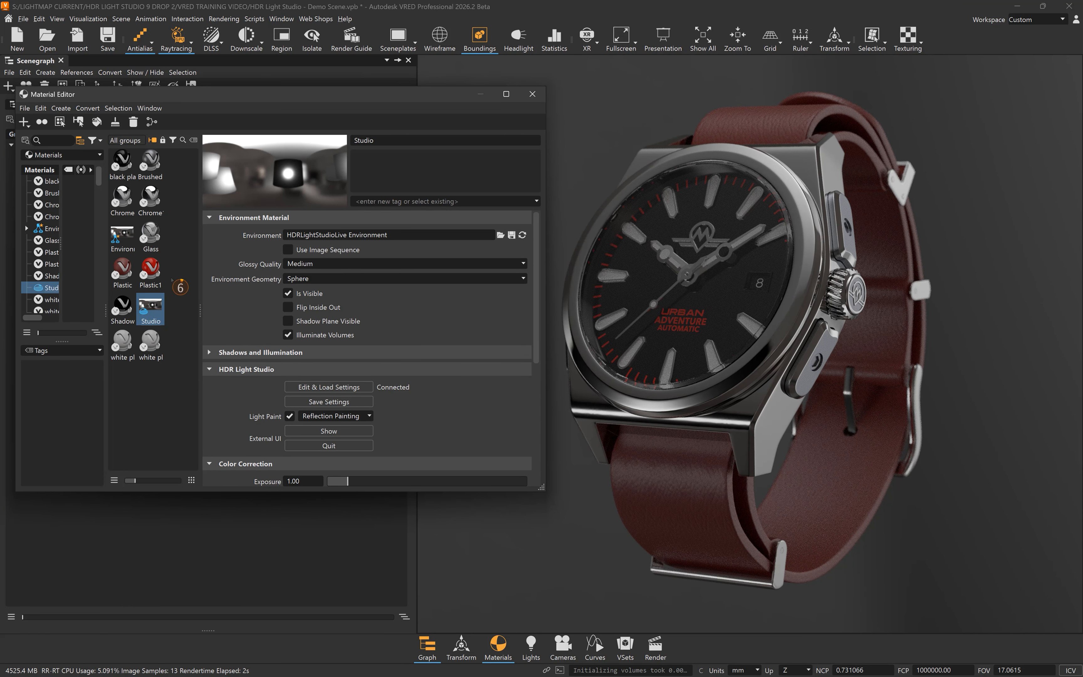
left_click(152, 271)
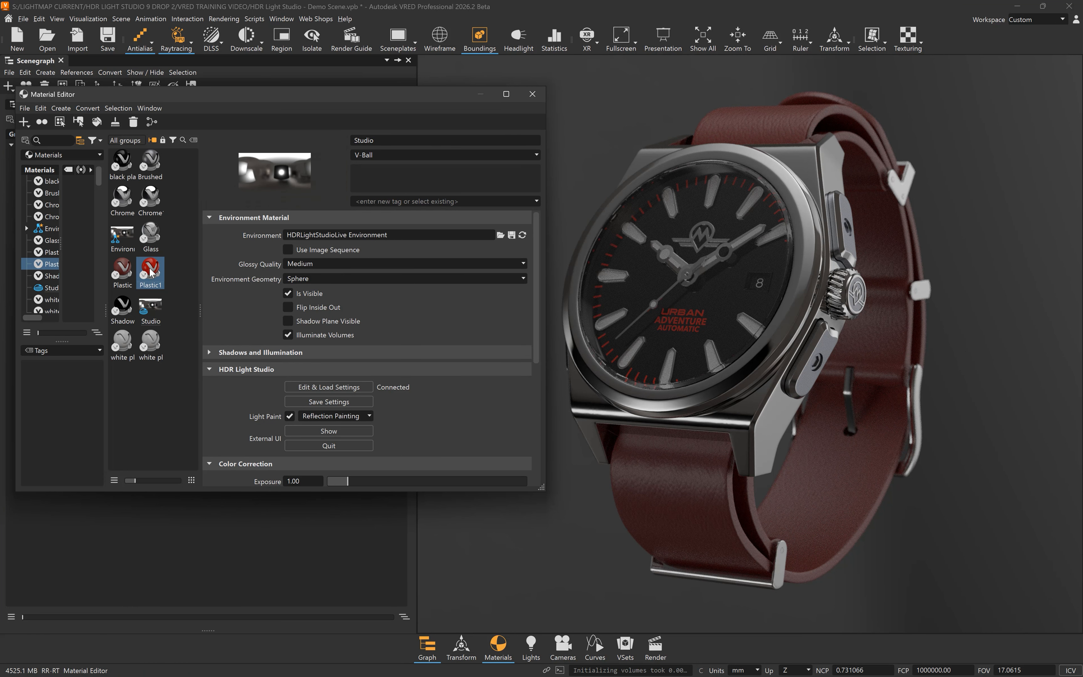
left_click(152, 312)
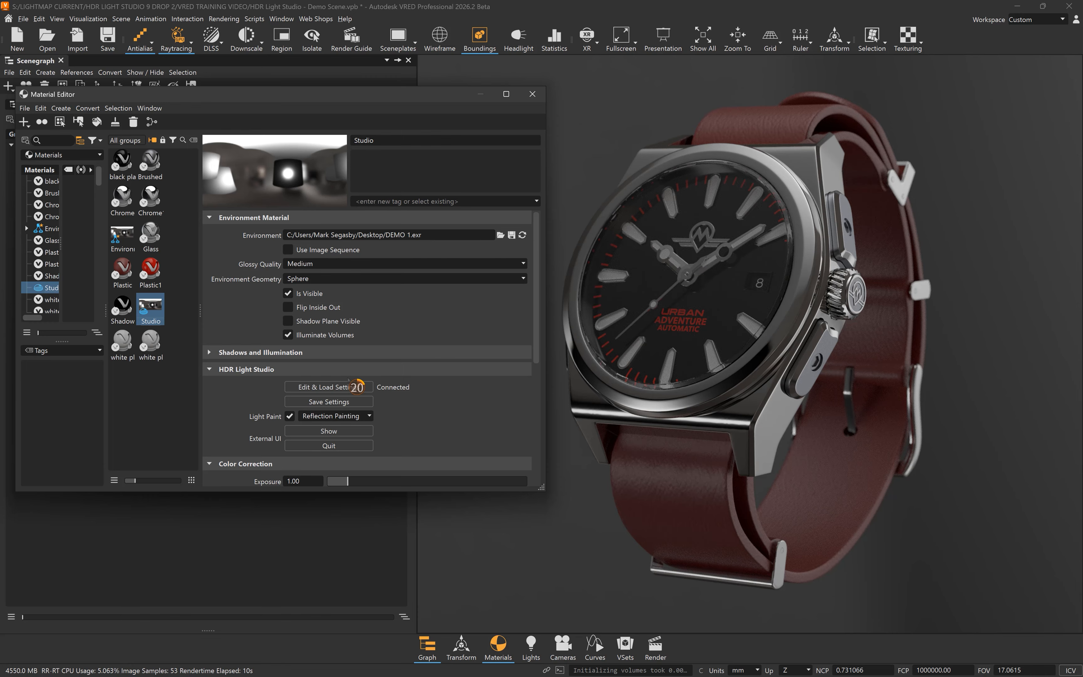
Quit HDR Light Studio from the Studio material, saving the current project in the connected VRED environment
scroll(537, 364, "down", 2)
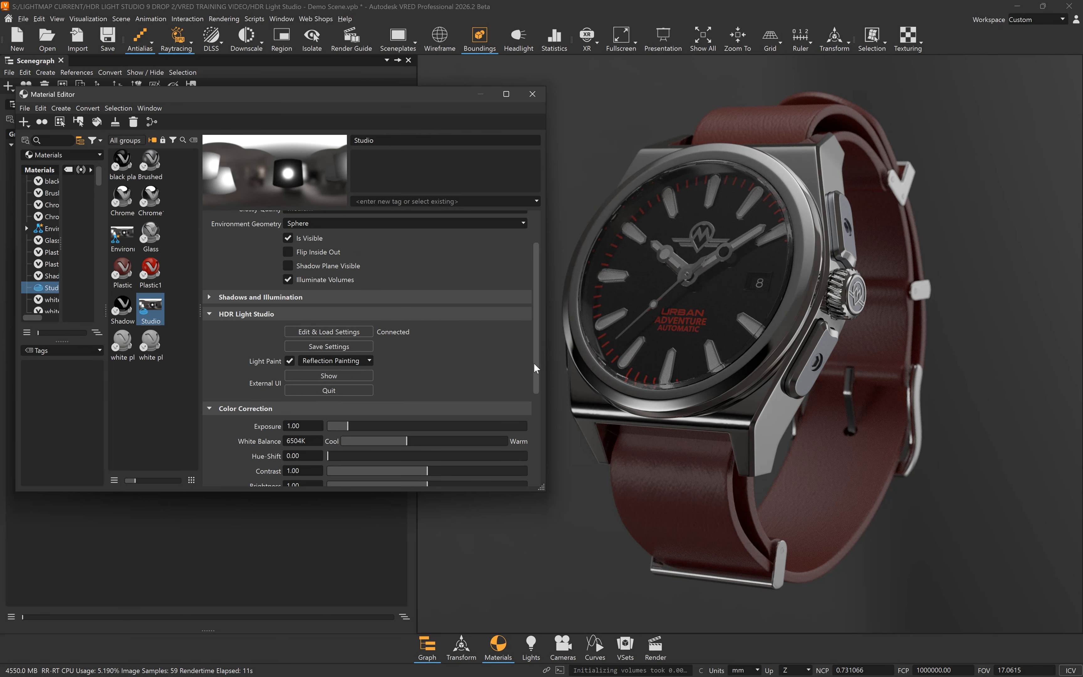
left_click(330, 391)
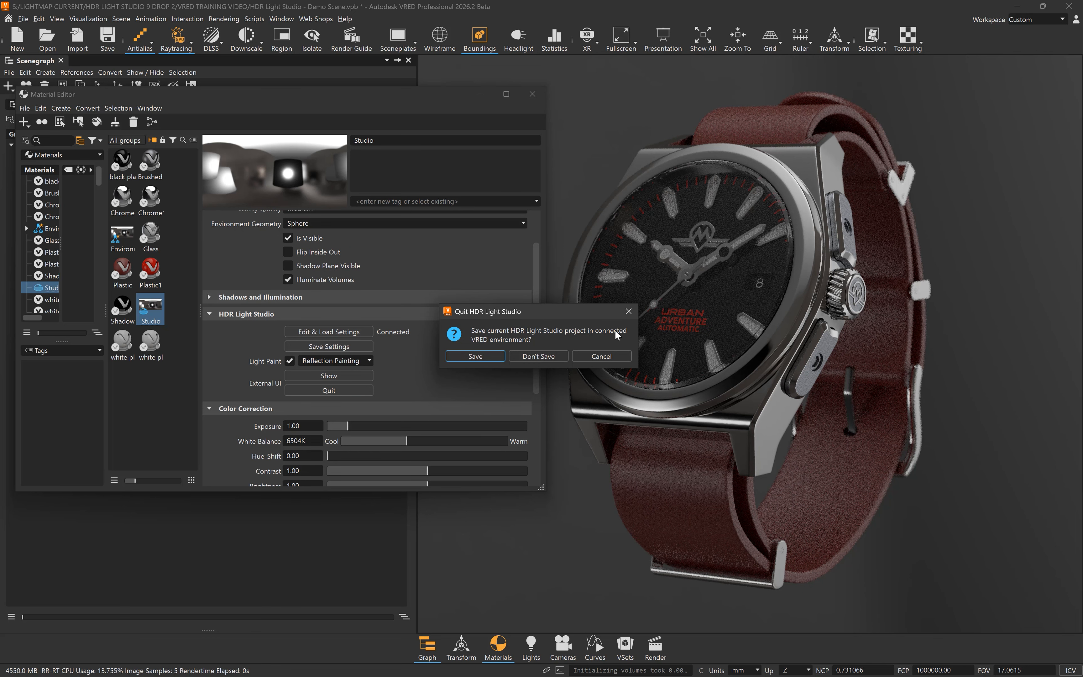
left_click(475, 356)
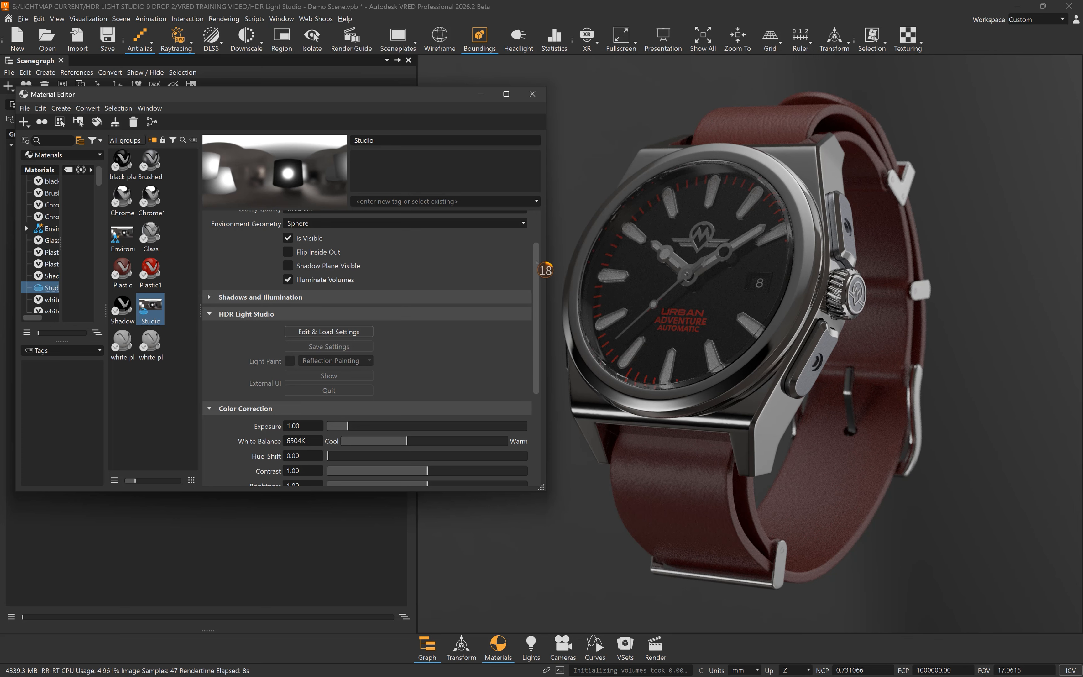
Reopen HDR Light Studio with the Studio material's saved settings, maximize it, widen the light list area and start the Render View
left_click_drag(537, 259, 538, 228)
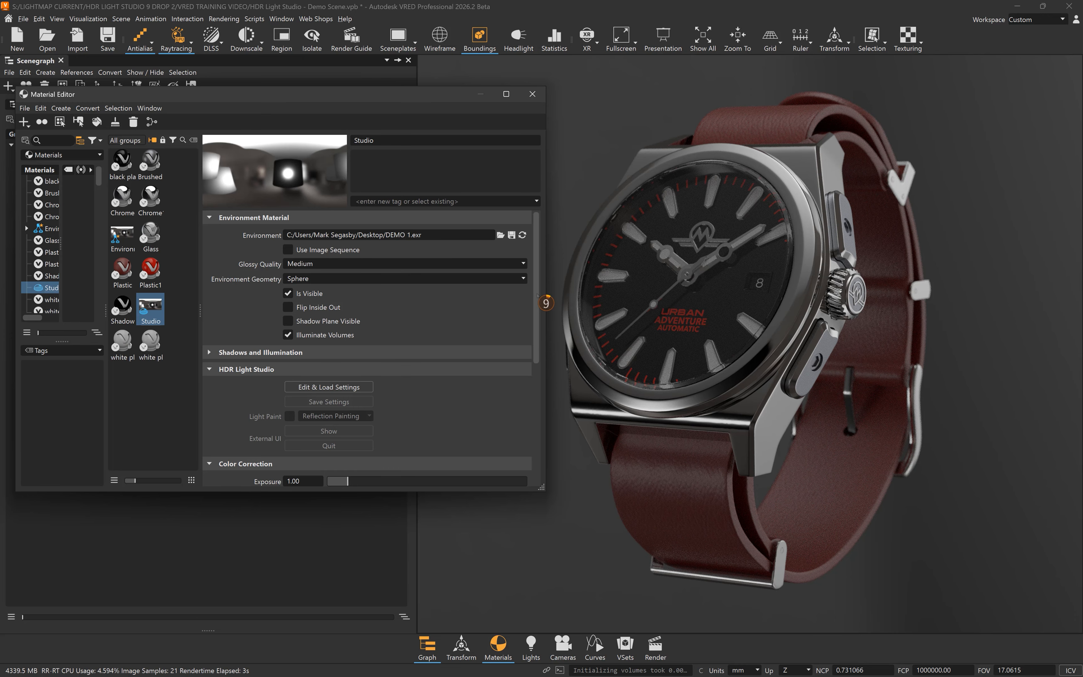
left_click_drag(538, 308, 539, 332)
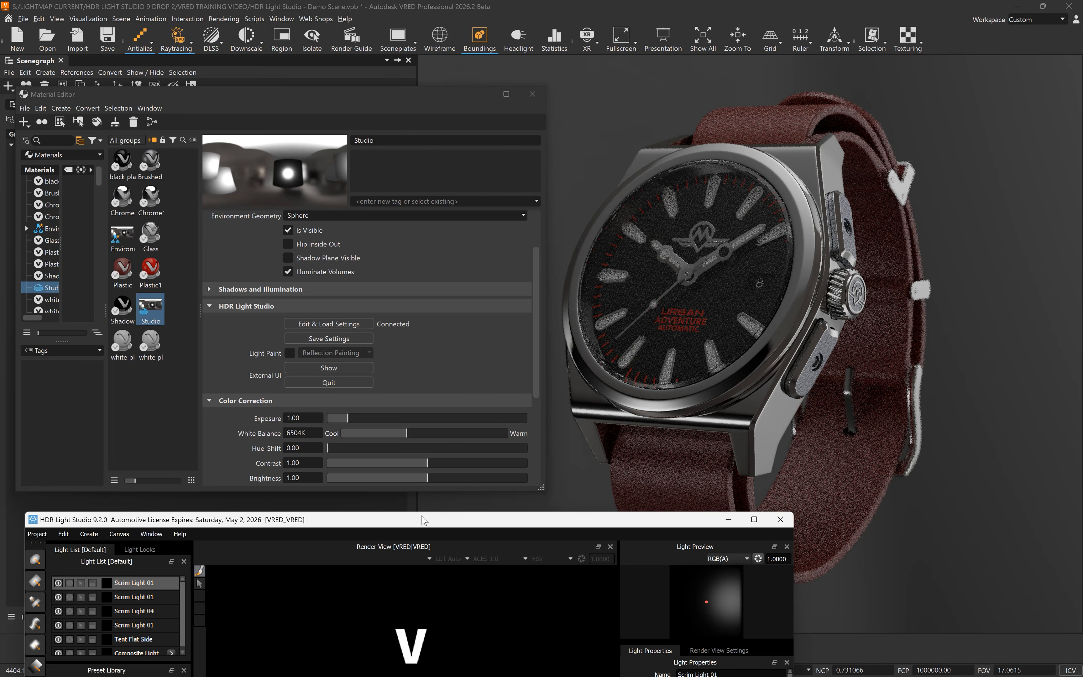
left_click_drag(416, 528, 509, 117)
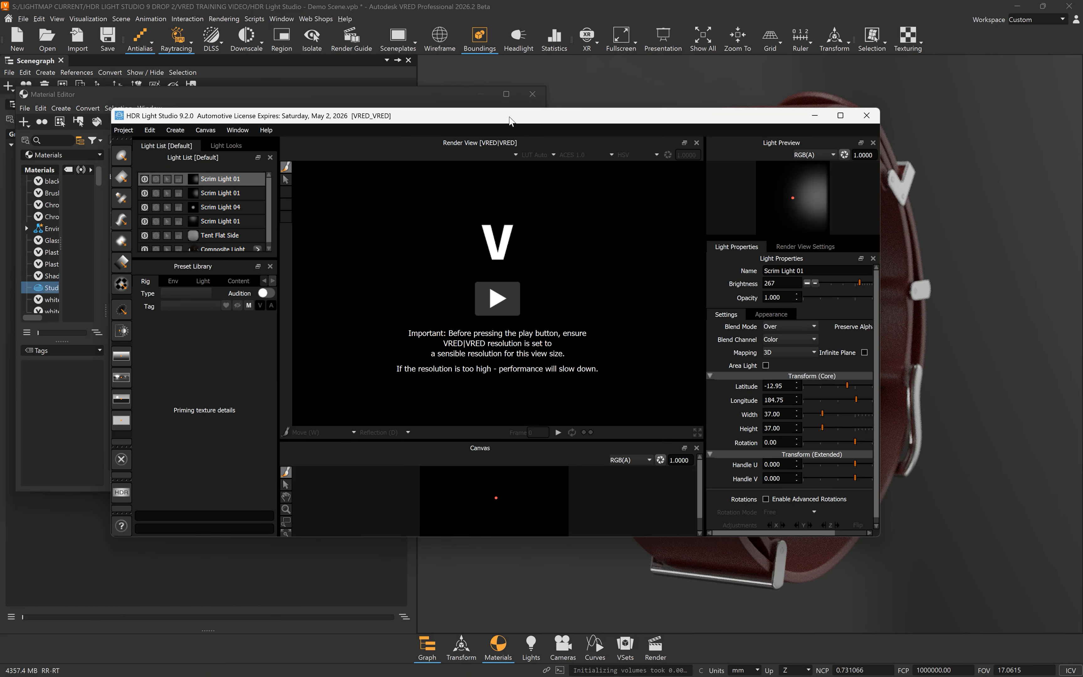
double_click(510, 119)
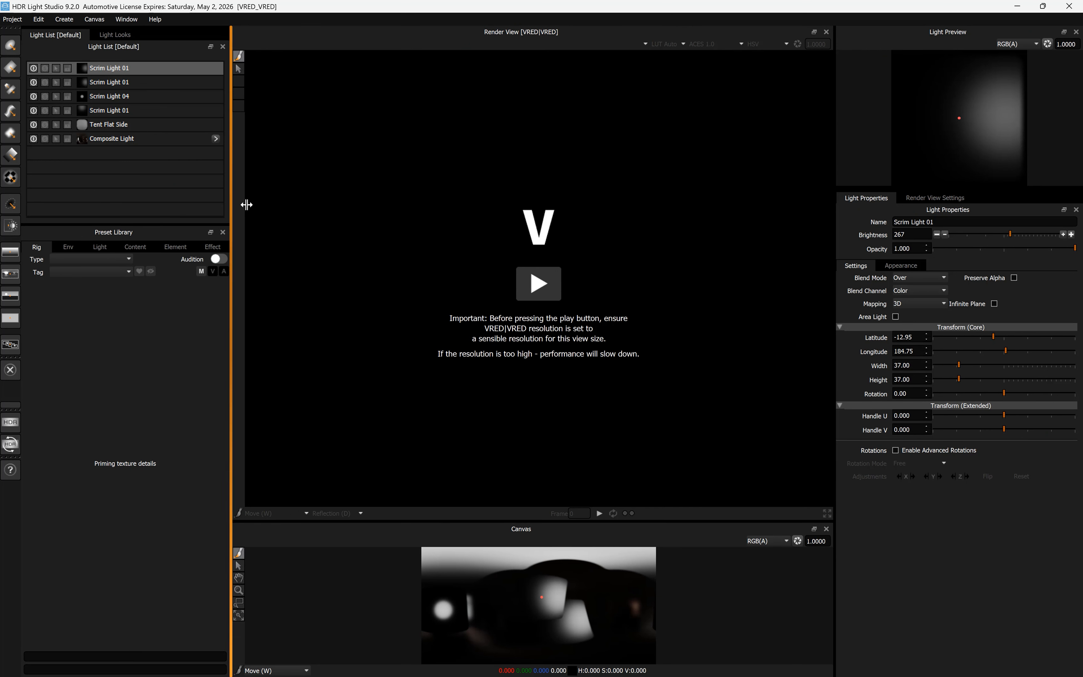
left_click_drag(247, 205, 270, 205)
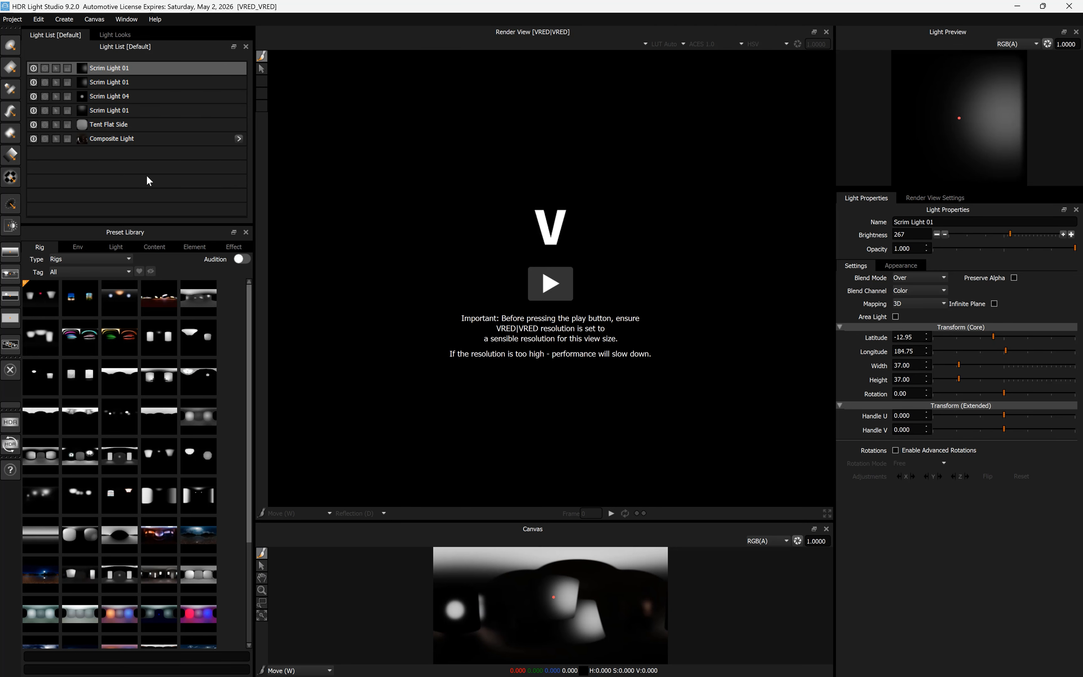
left_click(556, 285)
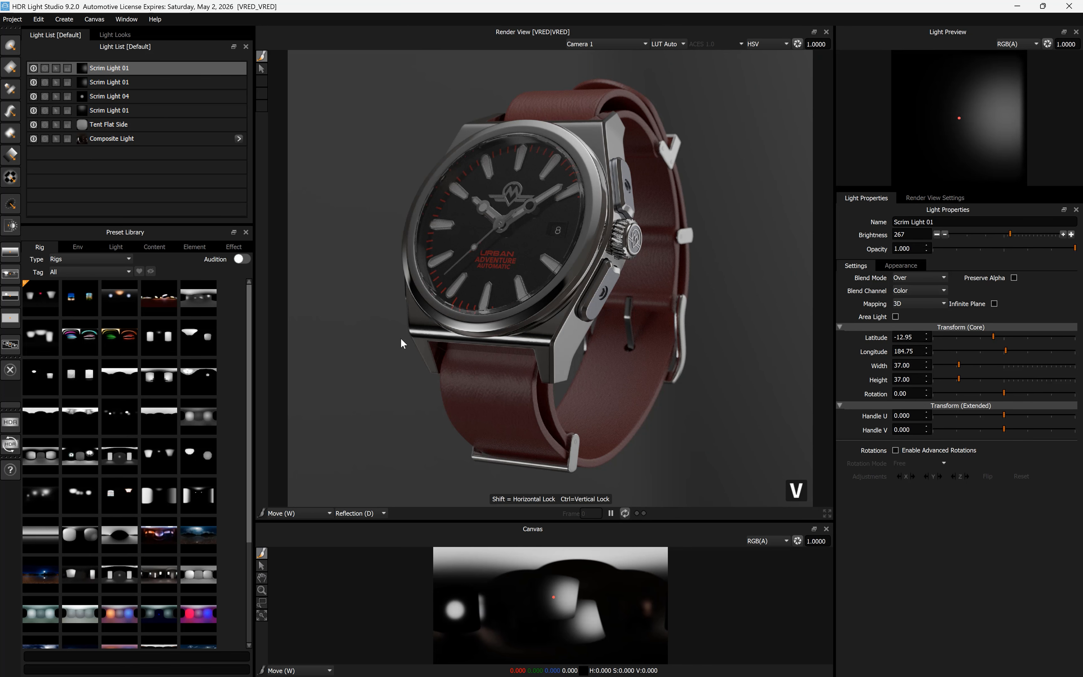
Move the first Scrim Light 01 to longitude 176.54, latitude -12.12 on the canvas and set its Brightness to 972
left_click_drag(550, 596, 547, 594)
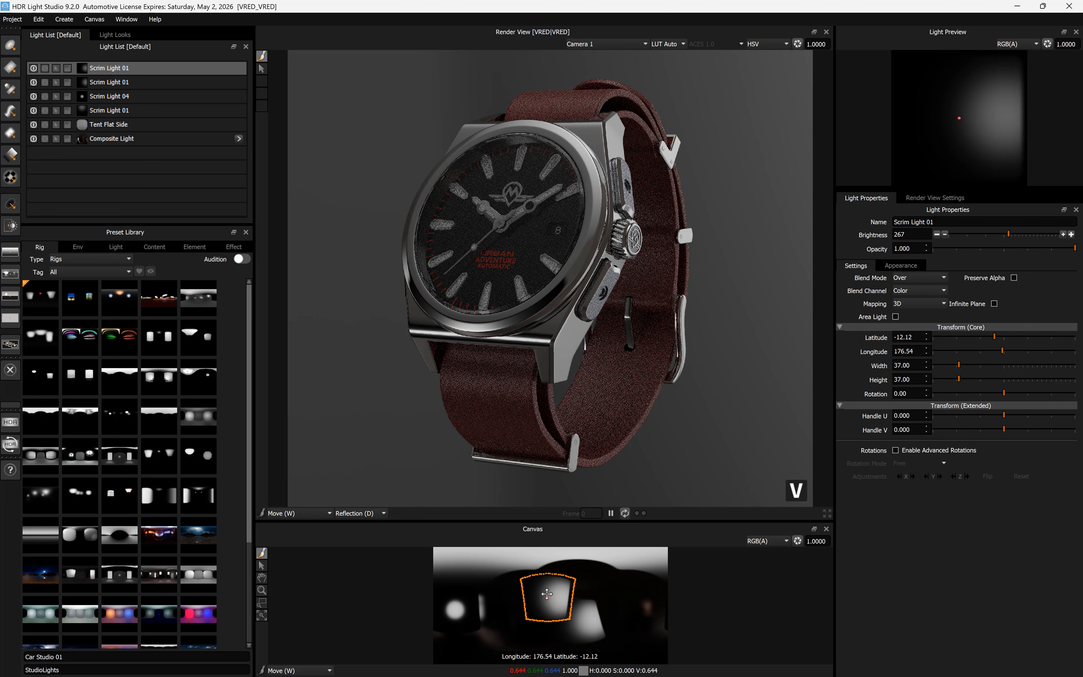
left_click(1027, 235)
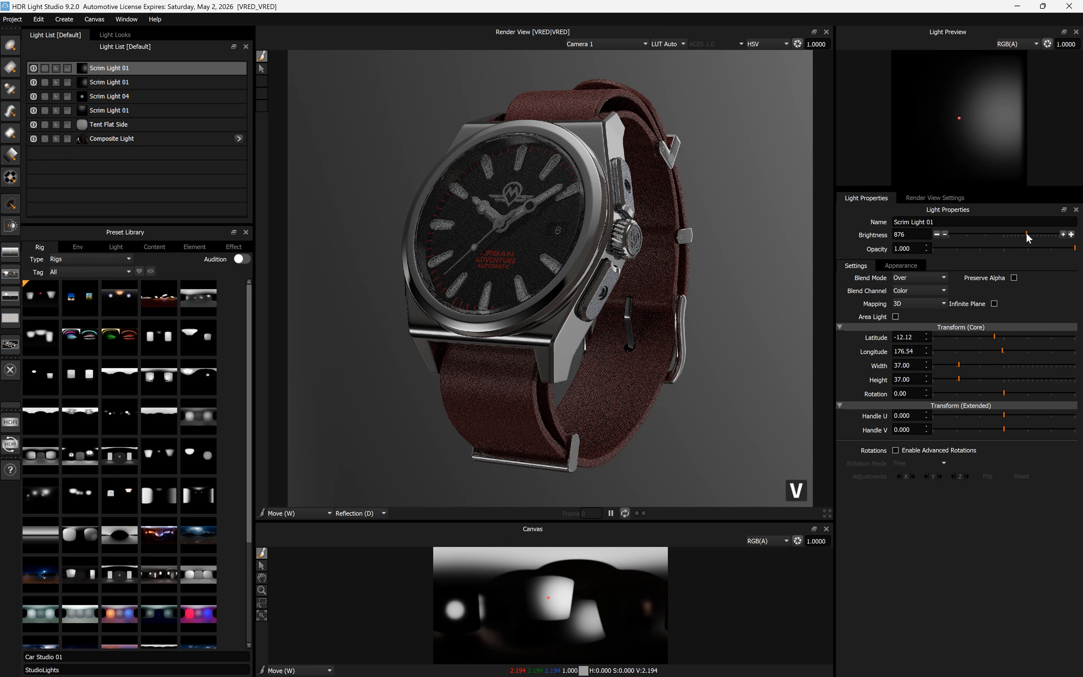
left_click_drag(1027, 235, 1030, 235)
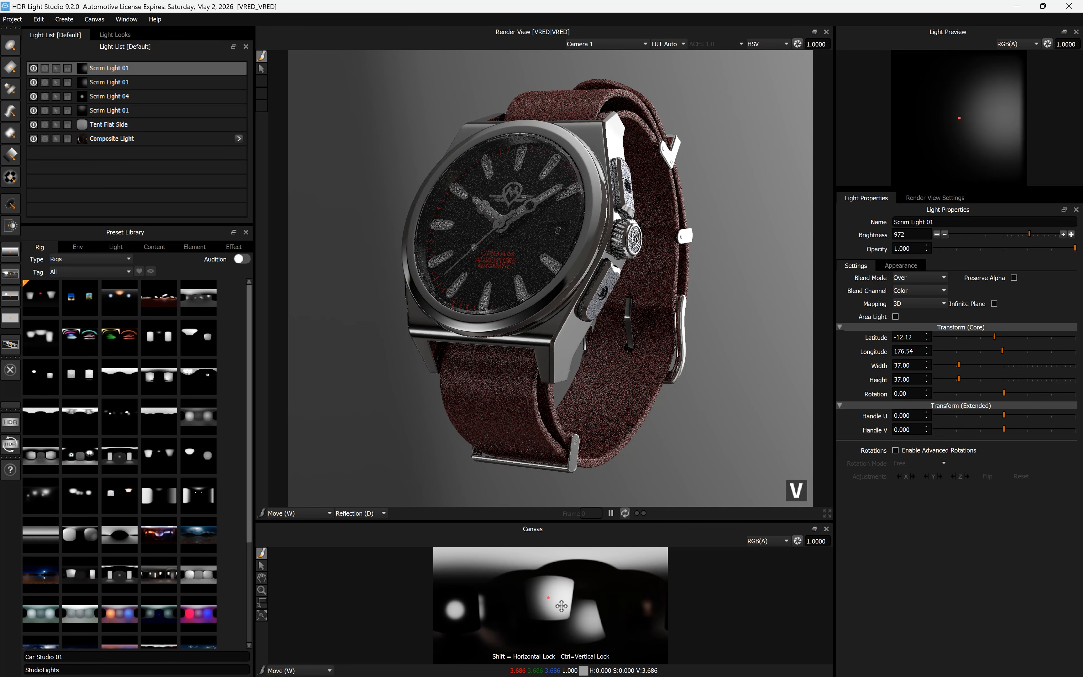
Scale Scrim Light 01 down to a Width and Height of 16 and place its reflection on the case's upper lug
key("r")
left_click_drag(550, 597, 529, 598)
key("w")
left_click(615, 136)
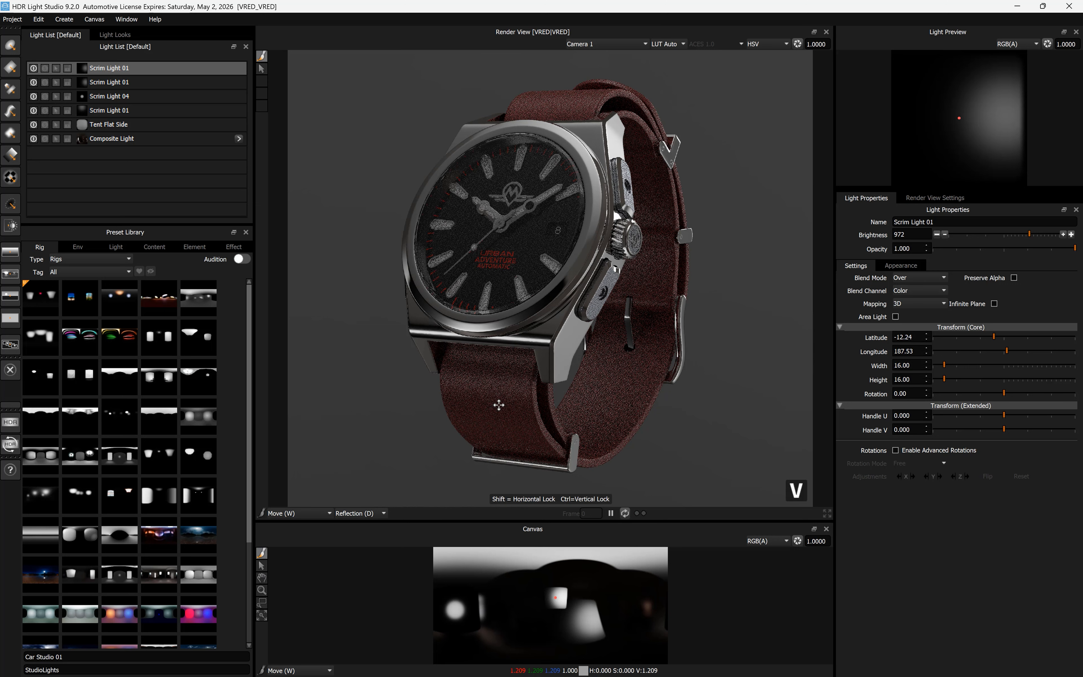
Render the production HDRI again with the same output settings and return to VRED's Material Editor
left_click(10, 423)
left_click(528, 447)
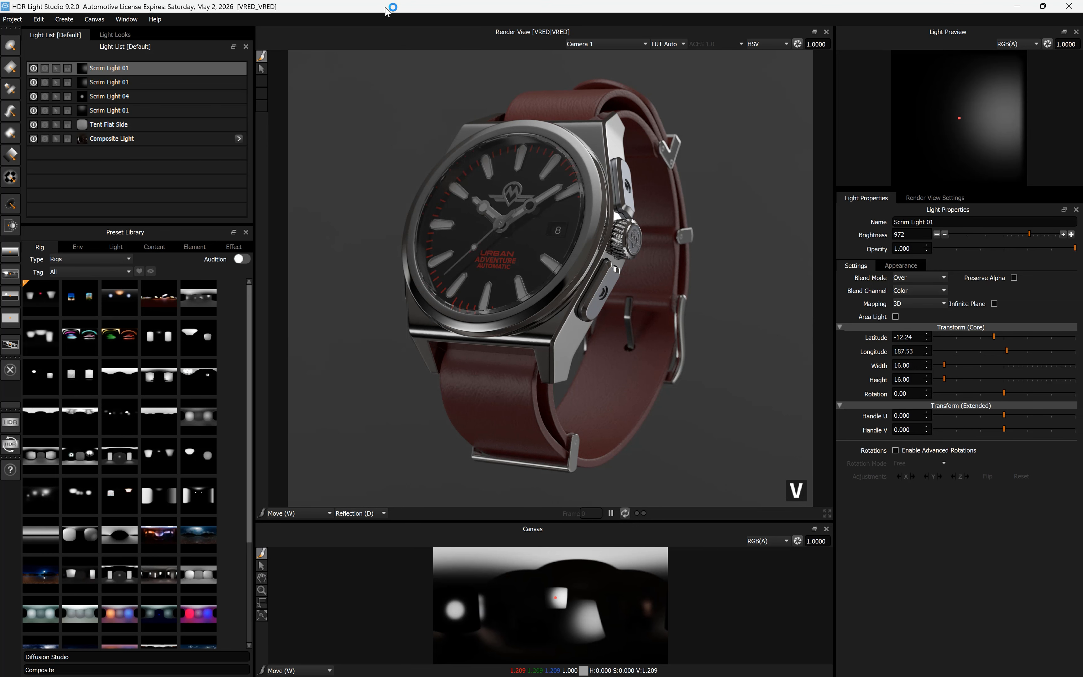
left_click_drag(386, 6, 431, 407)
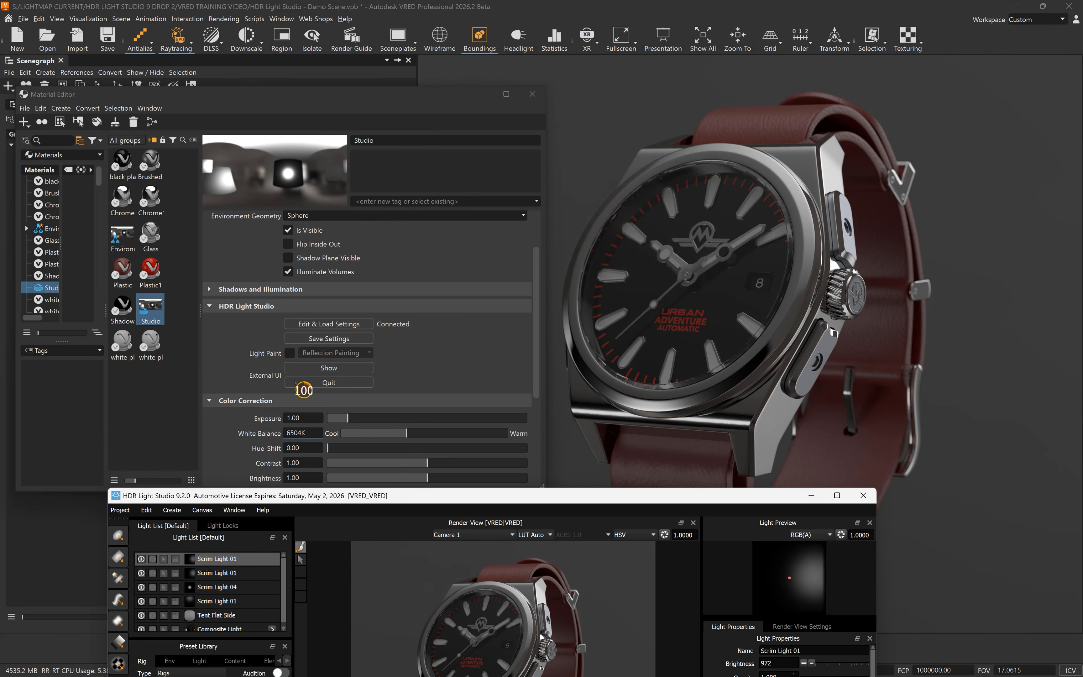
Quit HDR Light Studio, saving its project in the VRED environment, and reselect the Studio material to refresh its settings
left_click(308, 384)
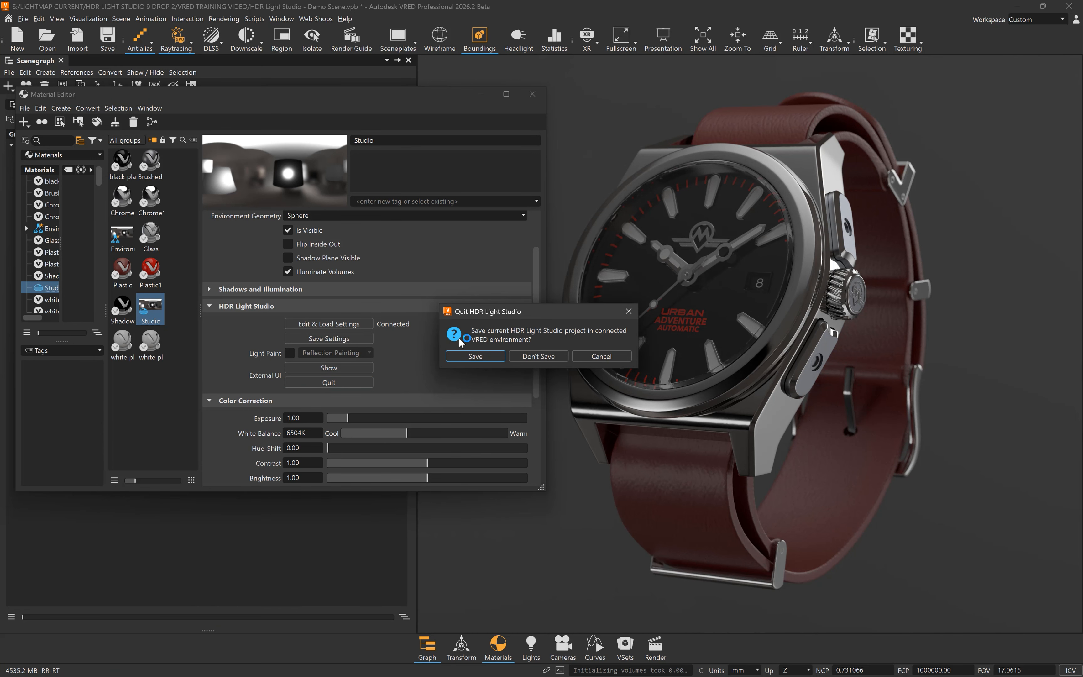
left_click(474, 356)
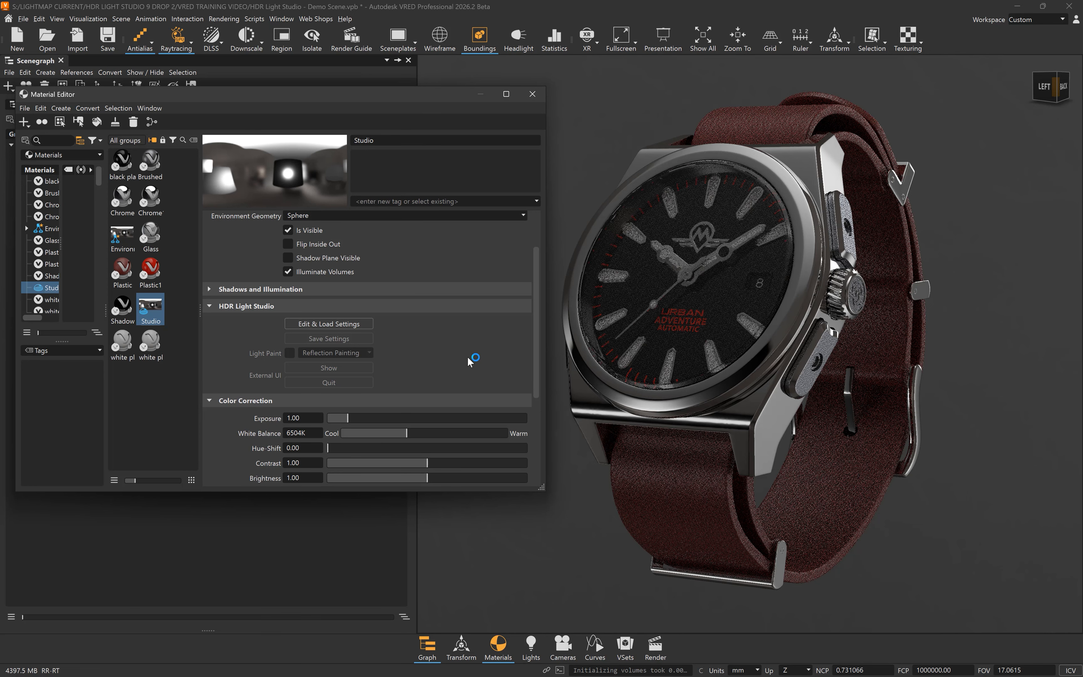
left_click(123, 308)
left_click(149, 310)
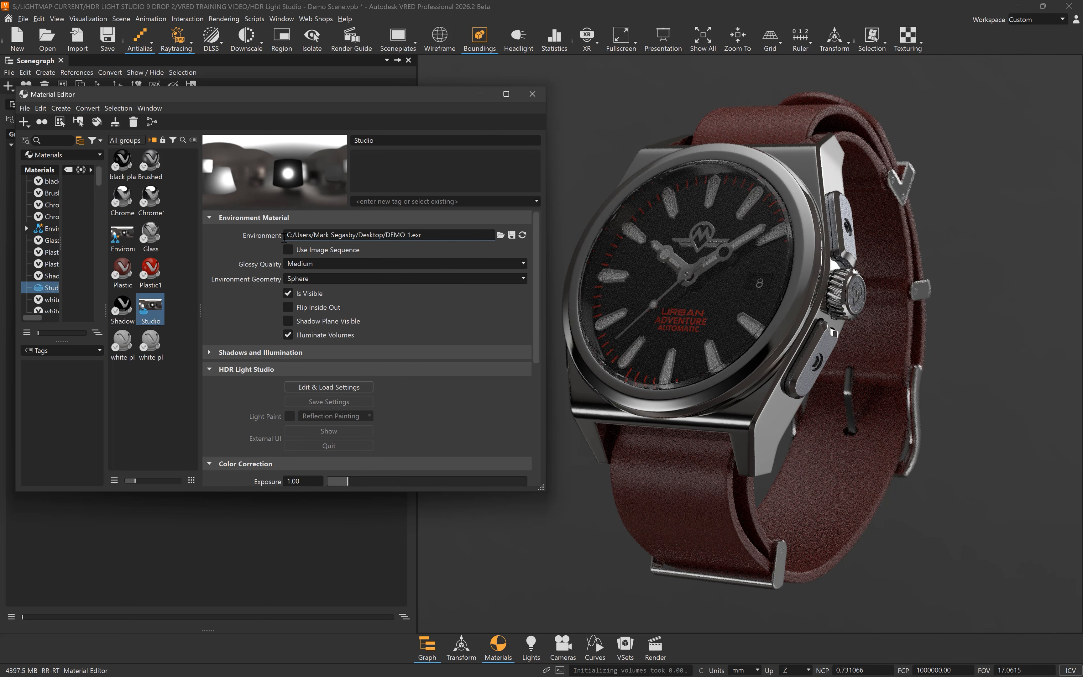